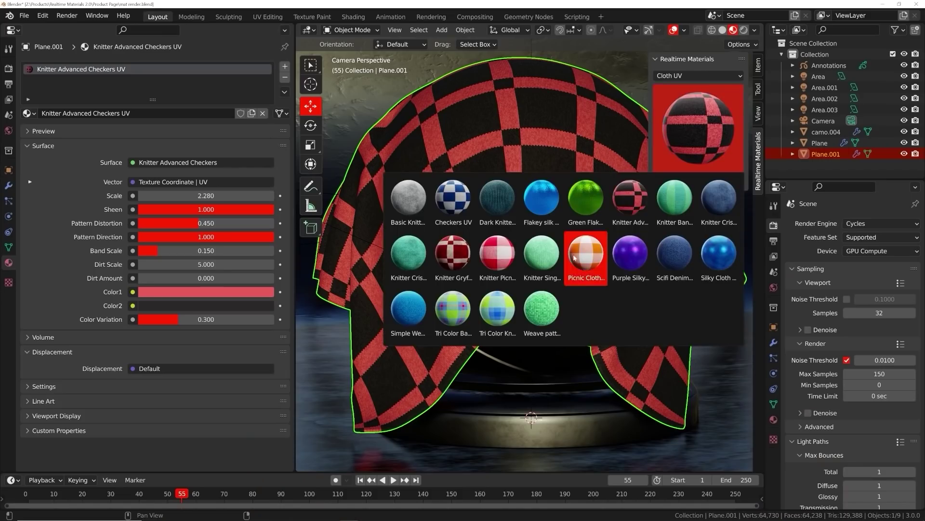
Step: Add the Knitter Picnic Cloth UV material to the draped cloth and pick a blue hue for its Color1
left_click(497, 253)
left_click(684, 180)
left_click(210, 292)
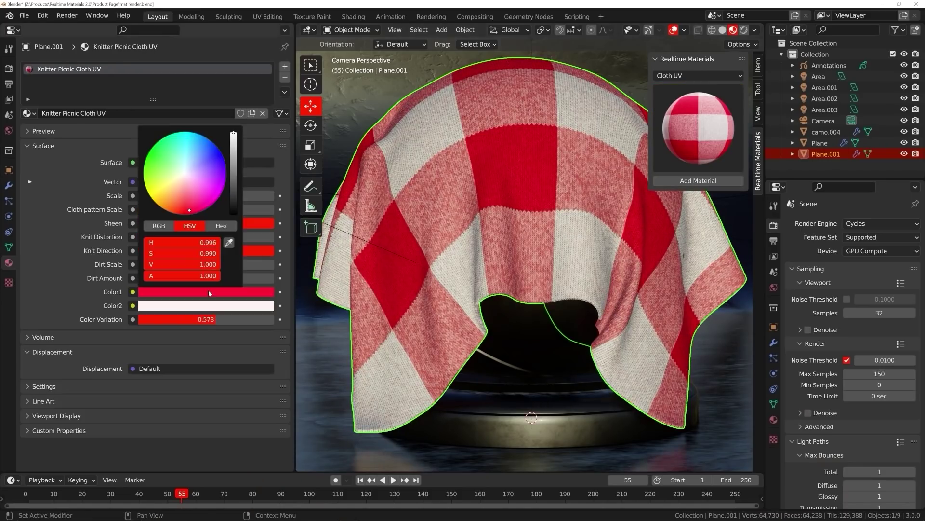
left_click(220, 154)
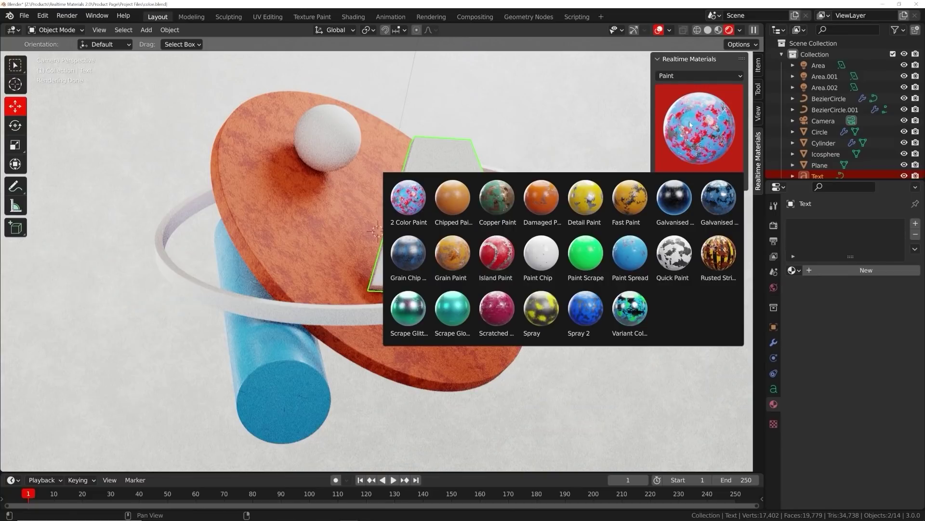
Step: Add the Chipped Paint material to the letter A and adjust its first Chip Scale value
left_click(455, 202)
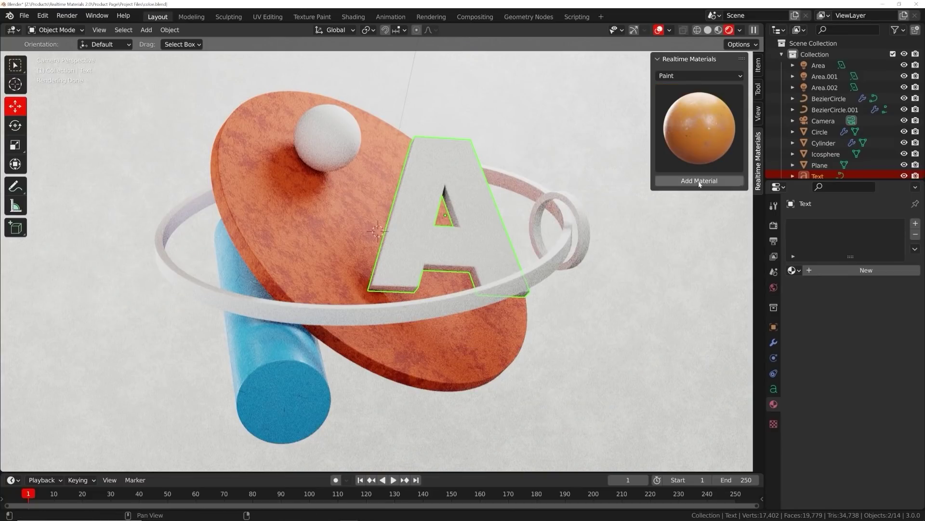
left_click(699, 180)
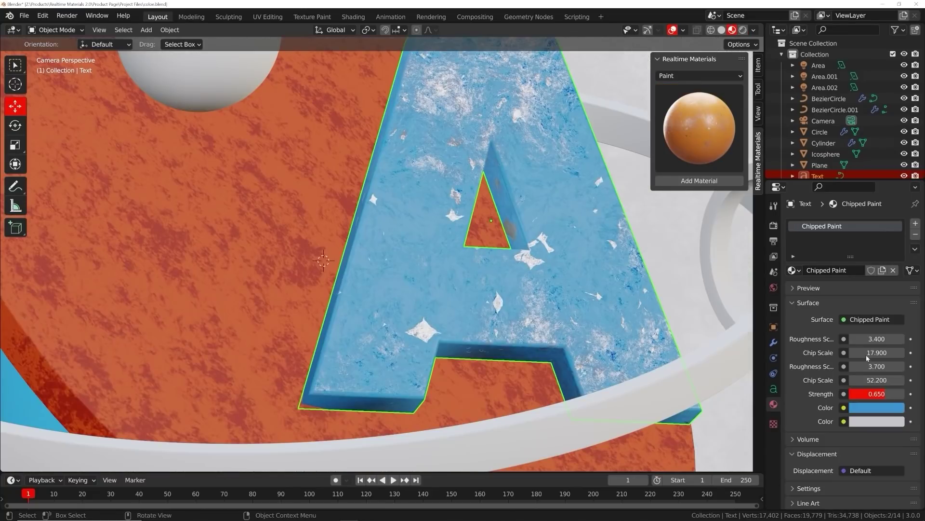
mouse_move(868, 358)
left_mouse_down()
mouse_move(889, 355)
mouse_move(871, 354)
left_mouse_up()
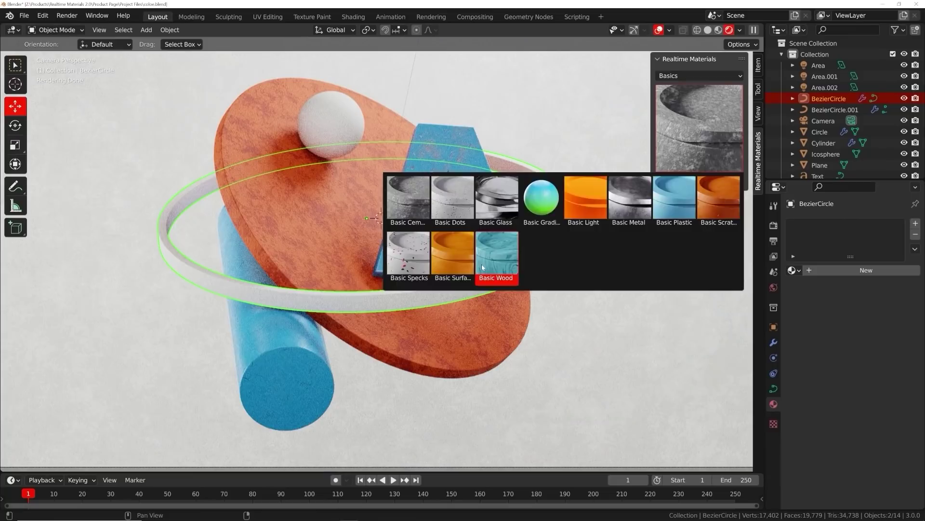
Step: Add the Basic Wood material to the large ring and open its brown wood color for editing
left_click(498, 262)
left_click(699, 180)
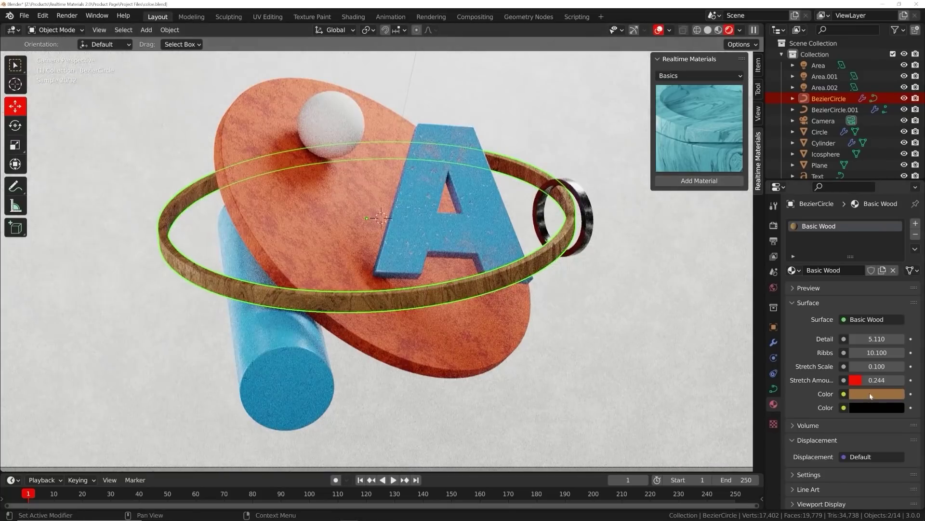
left_click(875, 394)
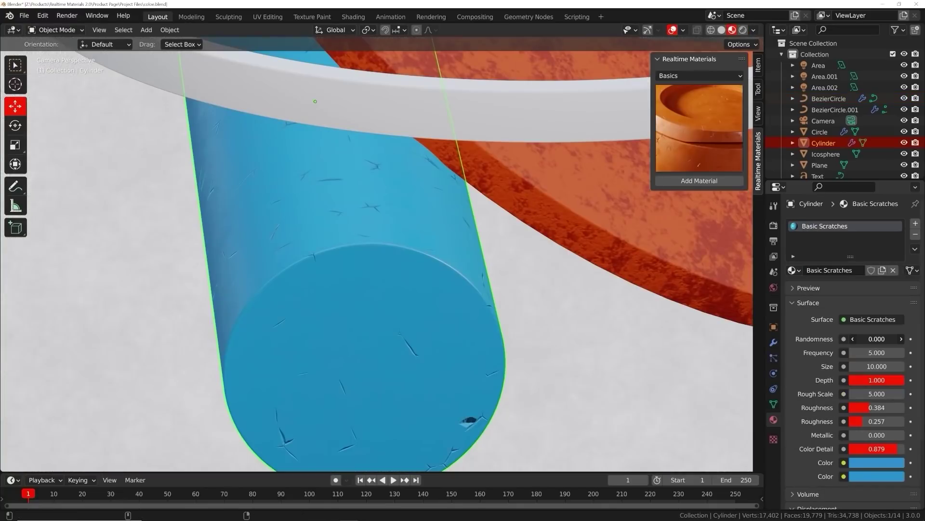
Step: Increase the Randomness of the cylinder's Basic Scratches material and switch the viewport to rendered shading
left_click_drag(877, 338, 885, 339)
left_click(742, 30)
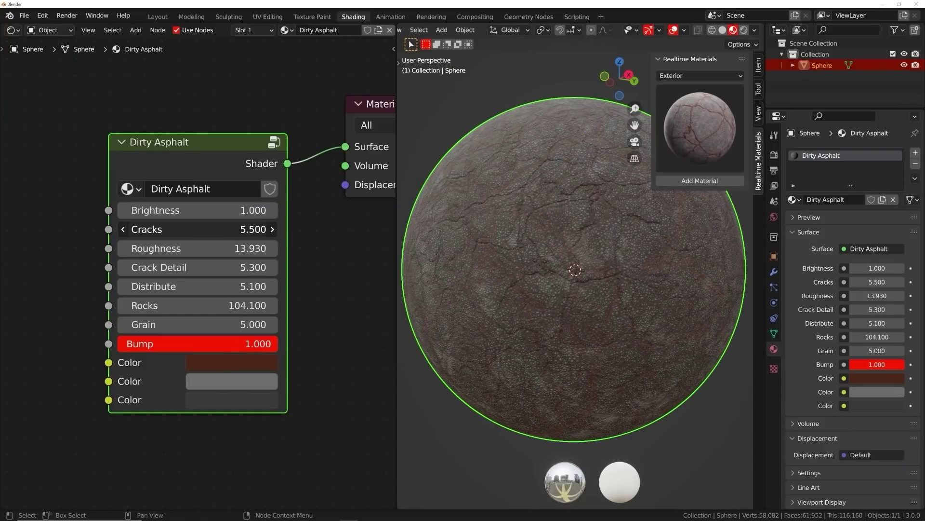
Step: Set the Dirty Asphalt material's Cracks to 3.9 and brighten its brown color
left_click_drag(198, 229, 220, 229)
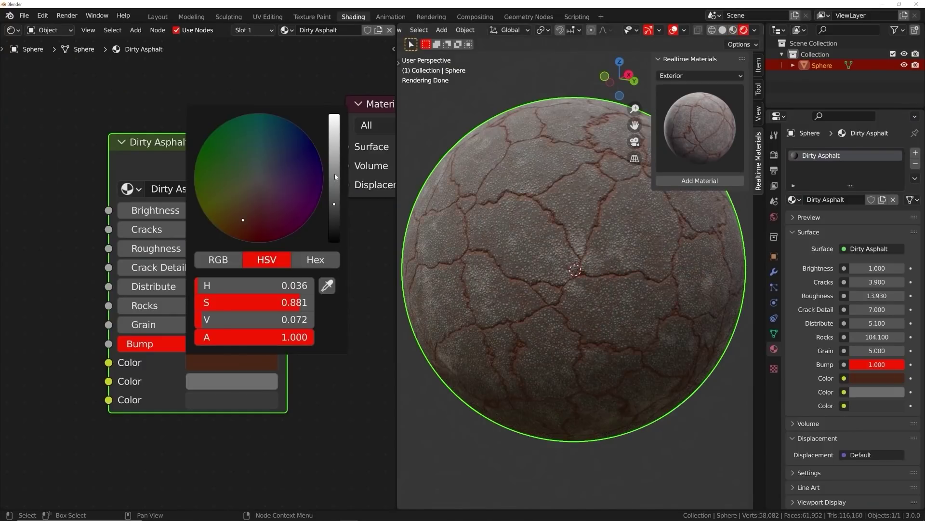
left_click_drag(335, 172, 334, 182)
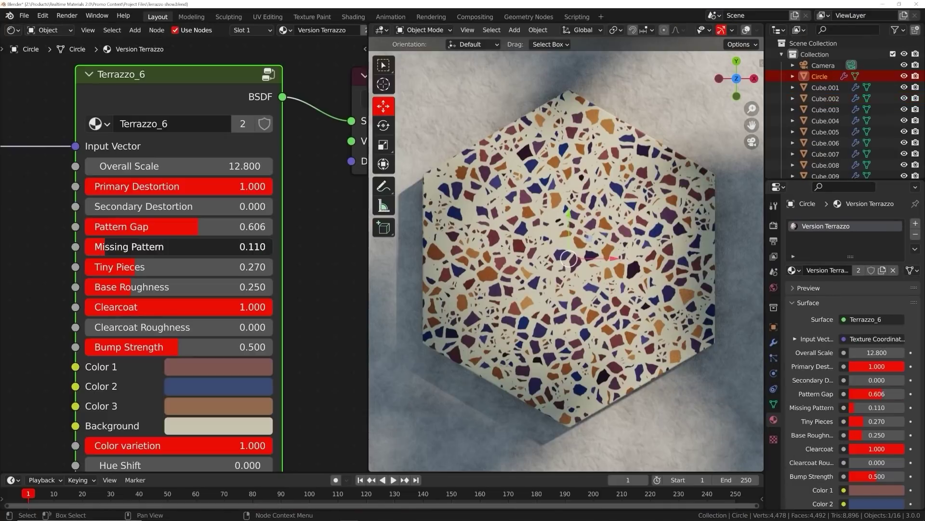
Step: Increase the Missing Pattern amount of the hexagon's Terrazzo_6 material
left_click_drag(91, 246, 162, 249)
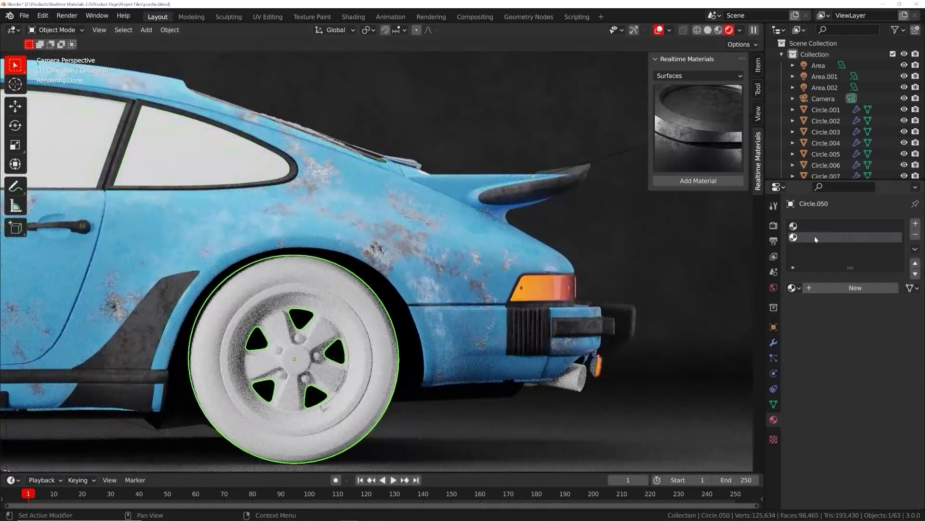
Step: Assign Metal Grain from the Metal category to the wheel's second material slot and open the material previews
left_click(684, 76)
left_click(666, 161)
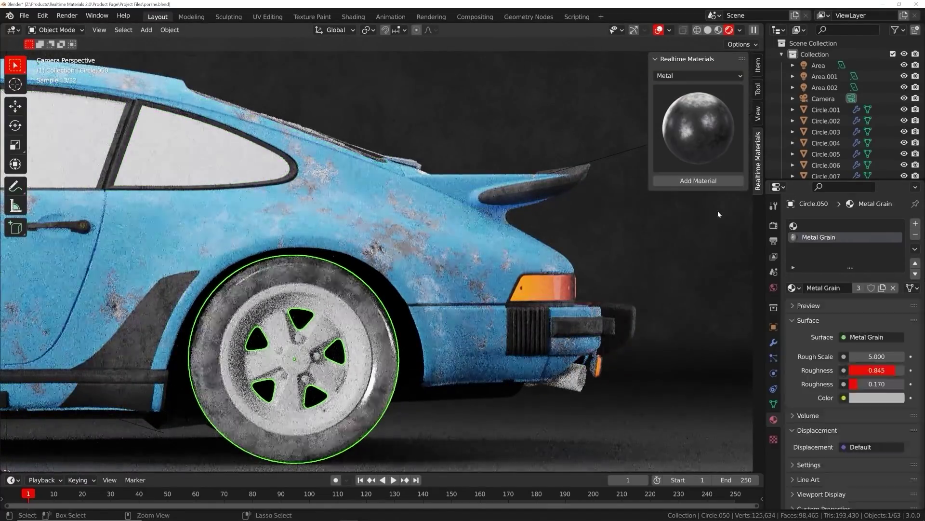
left_click(698, 128)
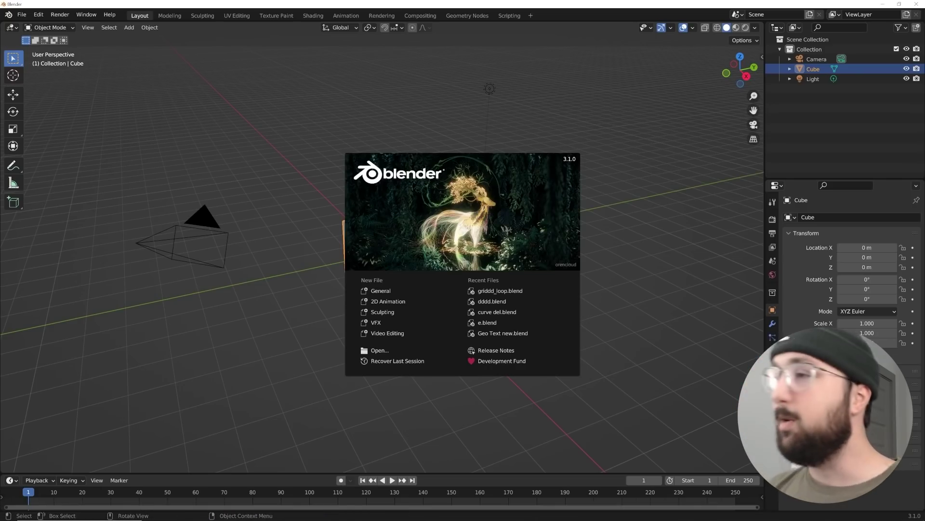
Step: Dismiss the splash screen and delete the default camera, cube and light
left_click(641, 415)
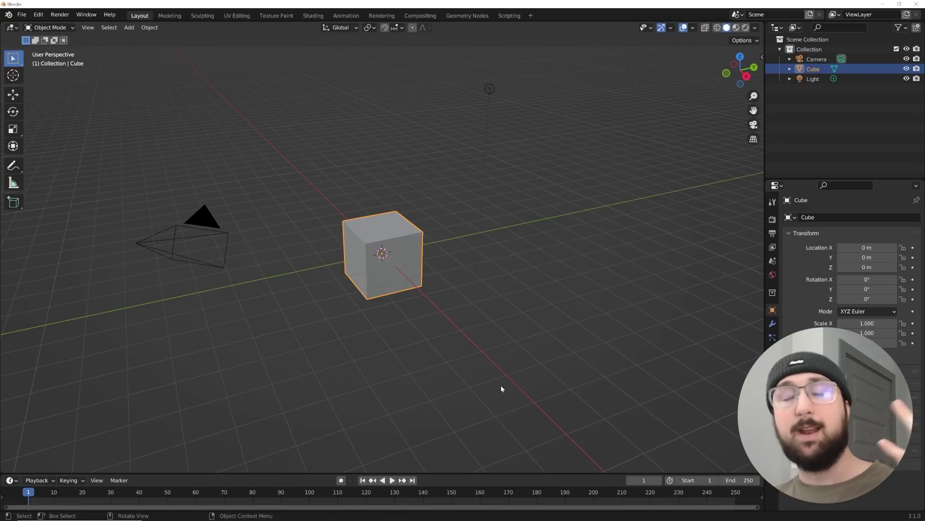
left_click_drag(548, 112, 149, 295)
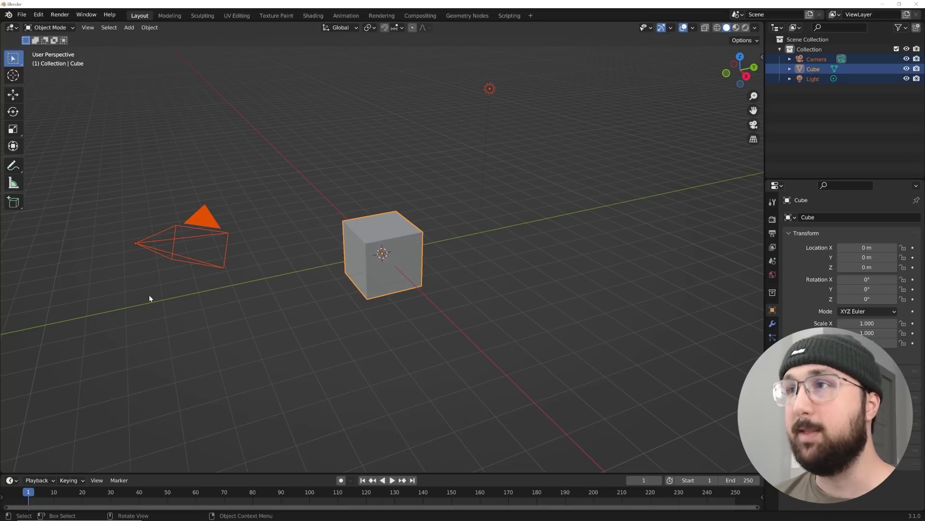
key("Delete")
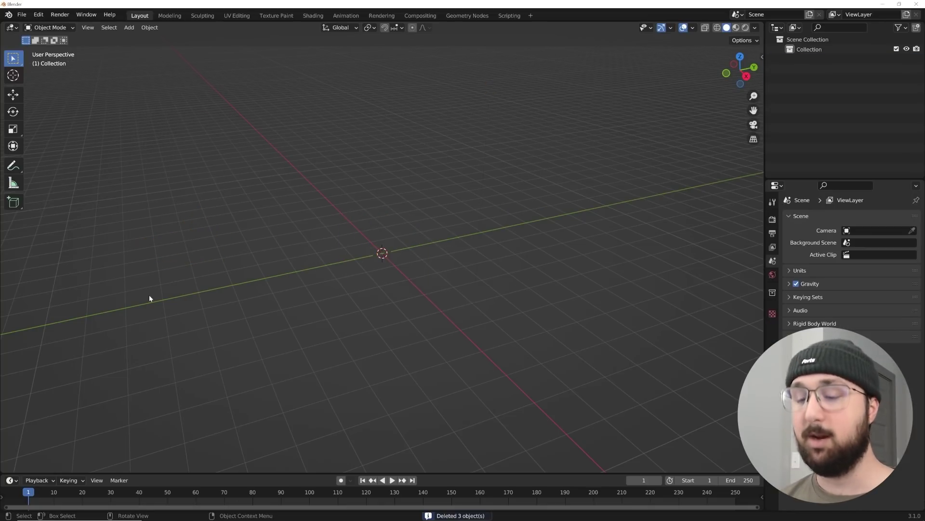
Step: Add a mesh plane at the world origin
key("shift+a")
mouse_move(367, 225)
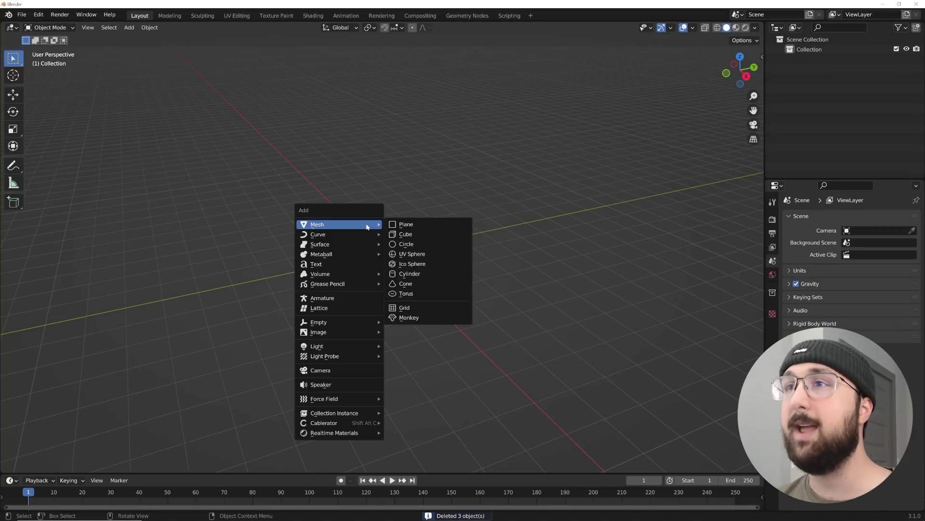
left_click(408, 224)
middle_click_drag(410, 248, 356, 279)
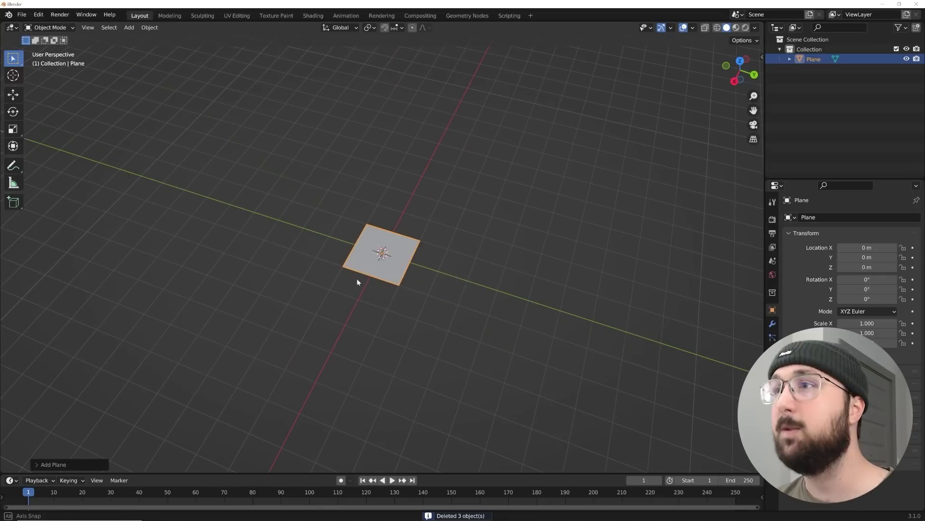
middle_click_drag(476, 94, 429, 204)
Step: Rotate the plane 90 degrees around the X axis so that it stands upright
type("r")
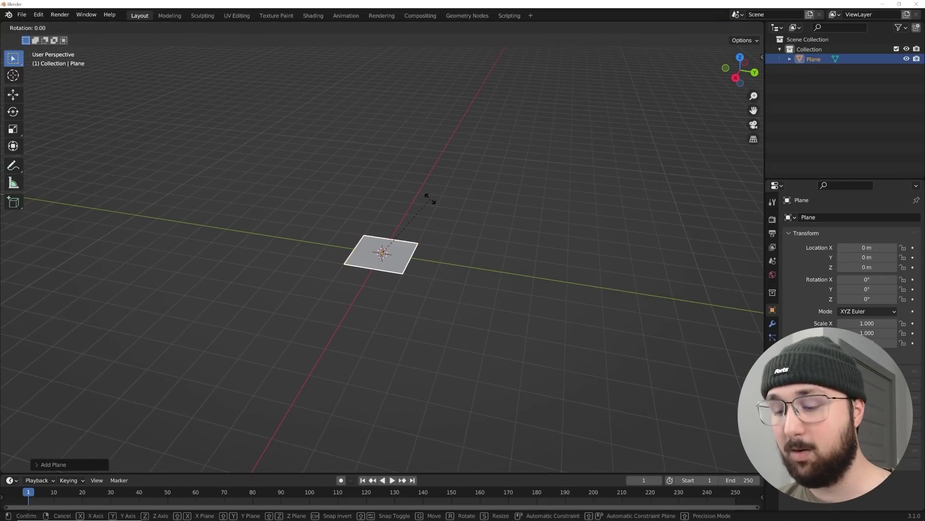
type("x90")
key("Return")
middle_click_drag(430, 198, 444, 277)
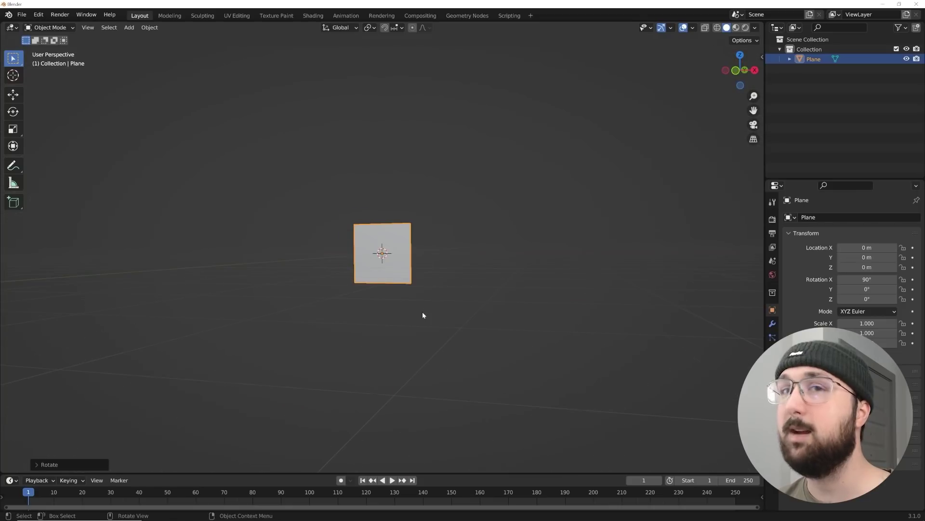
scroll(422, 312, "up", 3)
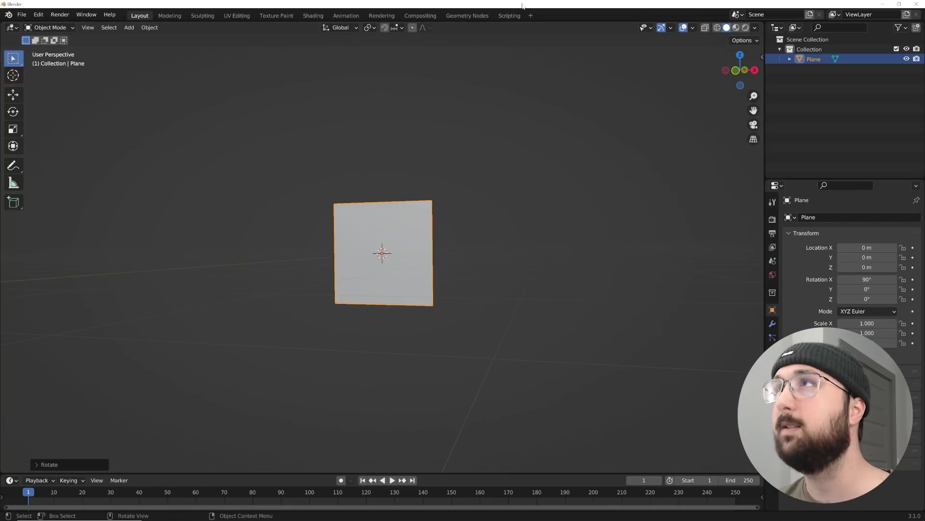
Step: Switch to the Geometry Nodes workspace and expand the 3D viewport over the spreadsheet area
left_click(475, 16)
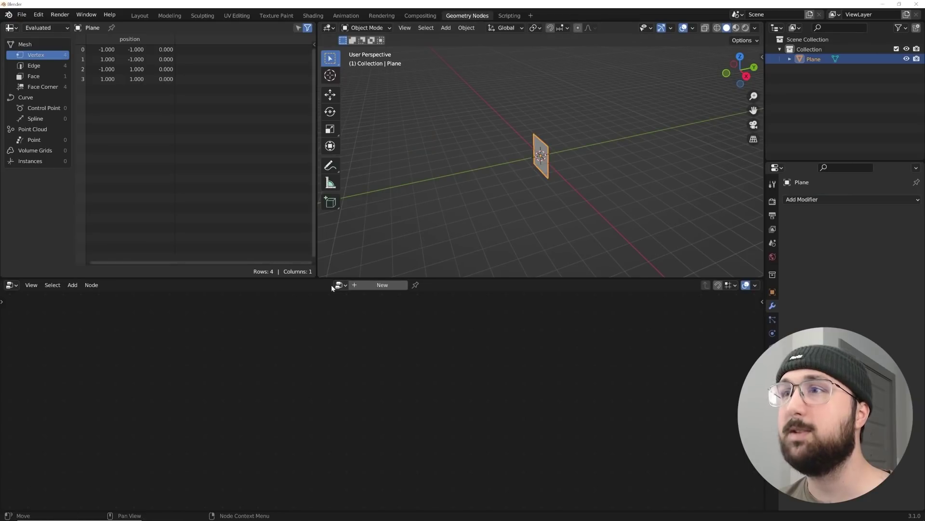
left_click_drag(286, 275, 275, 270)
middle_click_drag(394, 211, 455, 211)
scroll(450, 219, "up", 5)
scroll(496, 182, "down", 4)
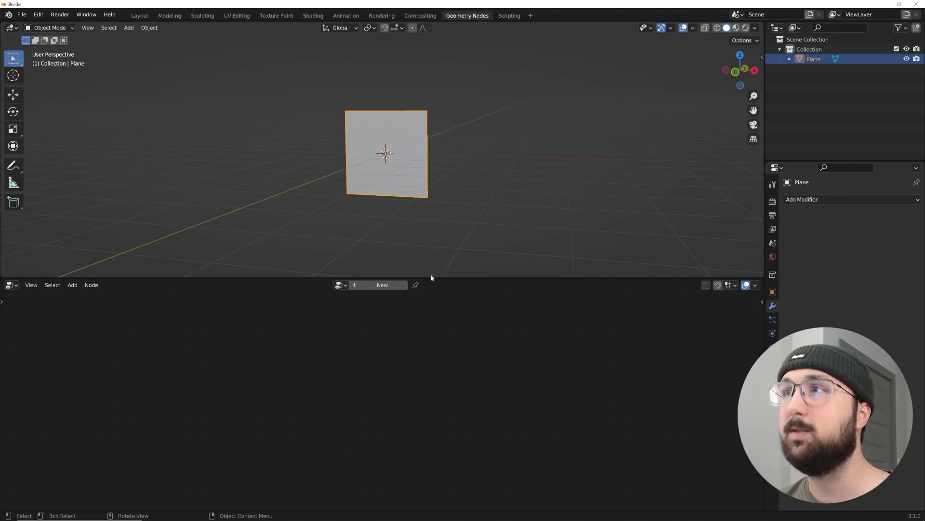
Step: Create a new geometry node tree on the plane and delete its Group Input node
left_click(386, 285)
left_click(161, 414)
key("x")
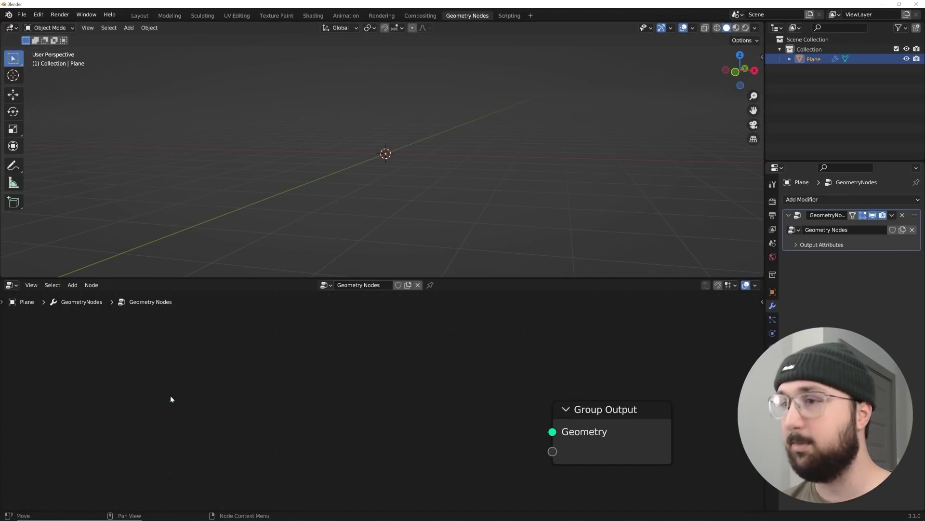
Step: Add a Grid mesh primitive node and connect its Mesh output to the Group Output's Geometry input
key("shift+a")
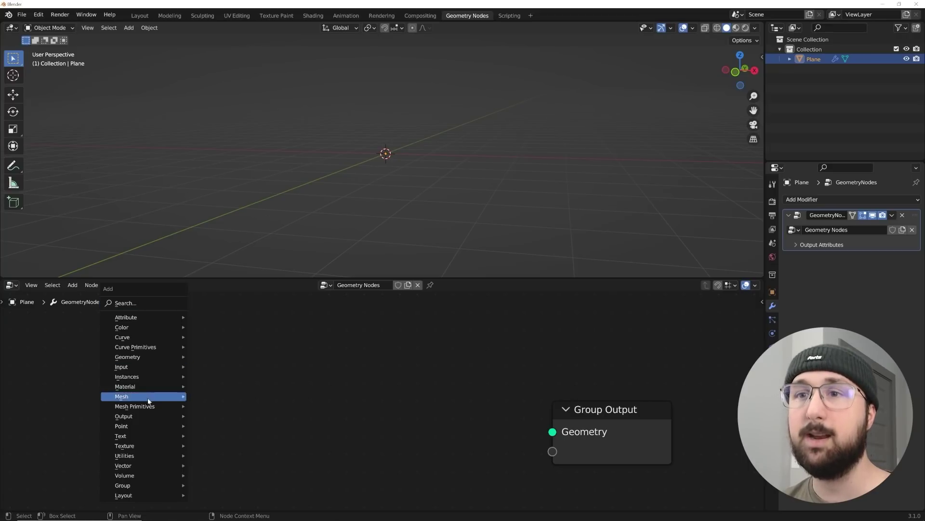
mouse_move(148, 406)
left_click(209, 435)
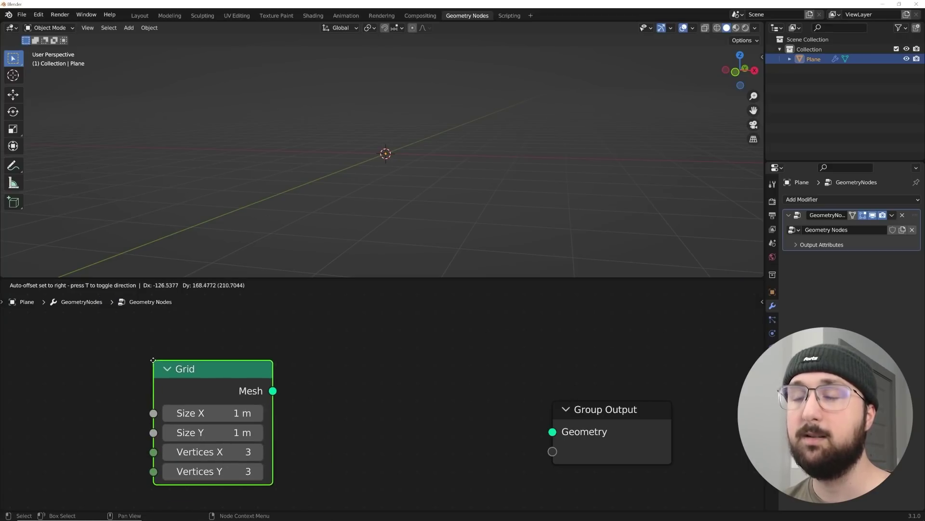
left_click(272, 392)
left_click_drag(272, 391, 553, 431)
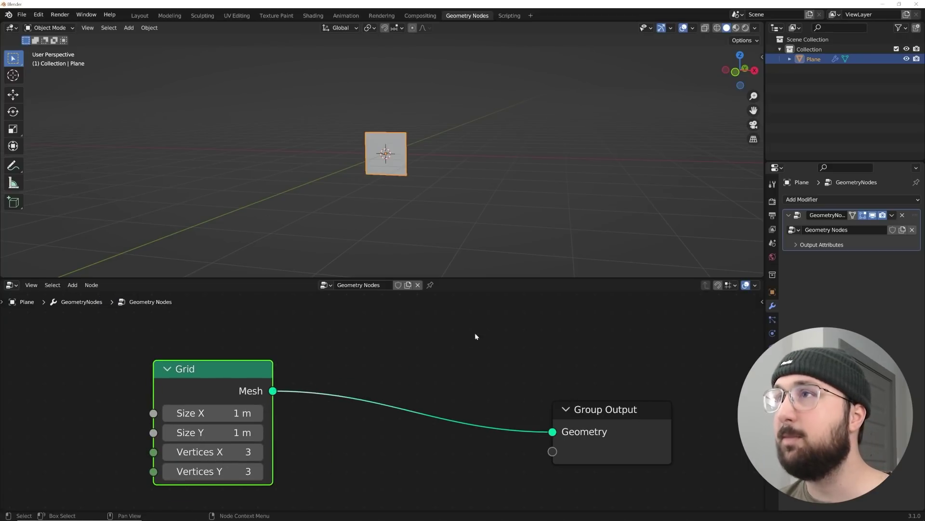
Step: Set the Grid node's Size Y to 2 m and Size X to 3.5 m
left_click(227, 432)
key("Return")
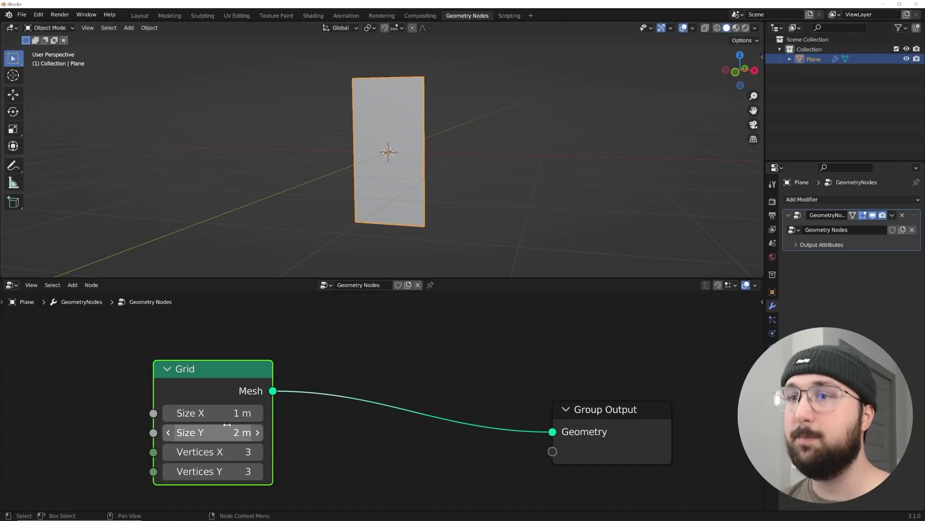
left_click(225, 413)
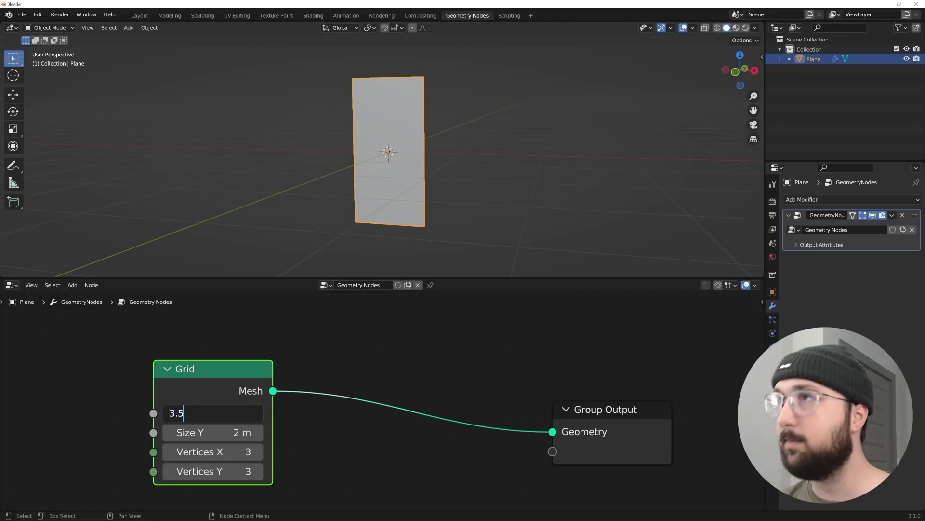
key("Return")
middle_click_drag(412, 229, 424, 198)
middle_click_drag(355, 167, 323, 99)
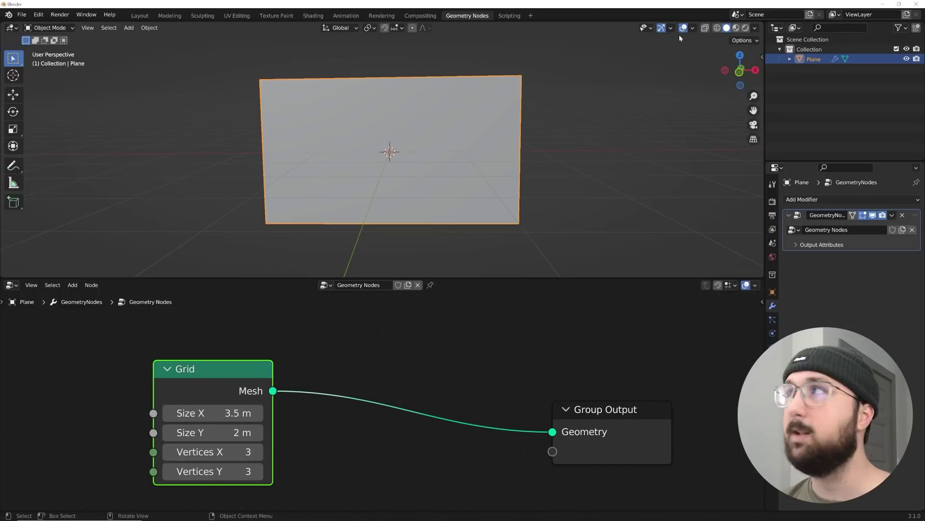
Step: Set the Grid node's Vertices X to 45 and Vertices Y to 27 in wireframe shading, and return to solid shading
left_click(718, 29)
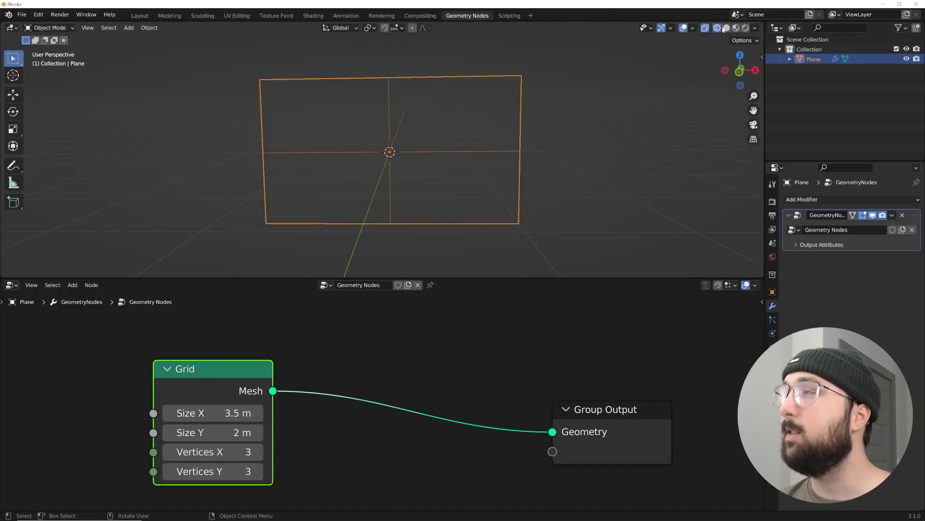
left_click_drag(212, 452, 269, 452)
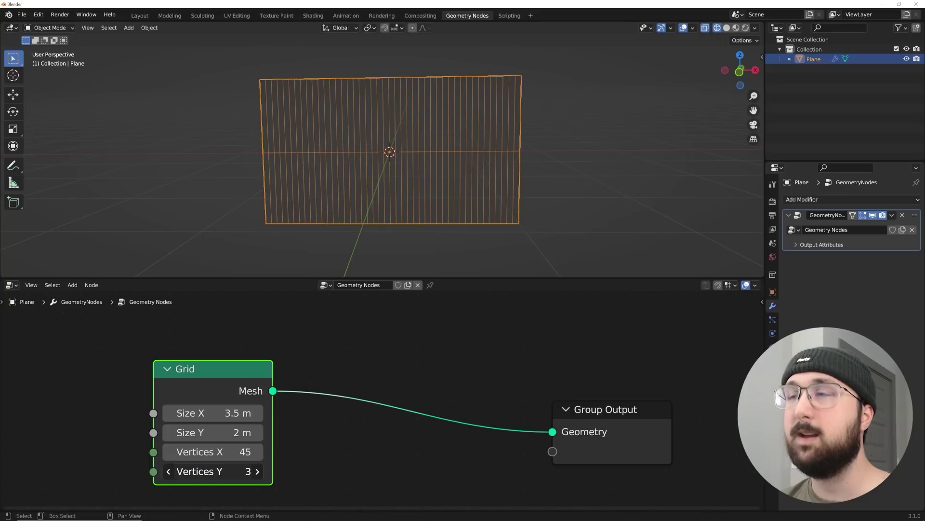
left_click_drag(212, 471, 245, 473)
scroll(396, 252, "up", 5)
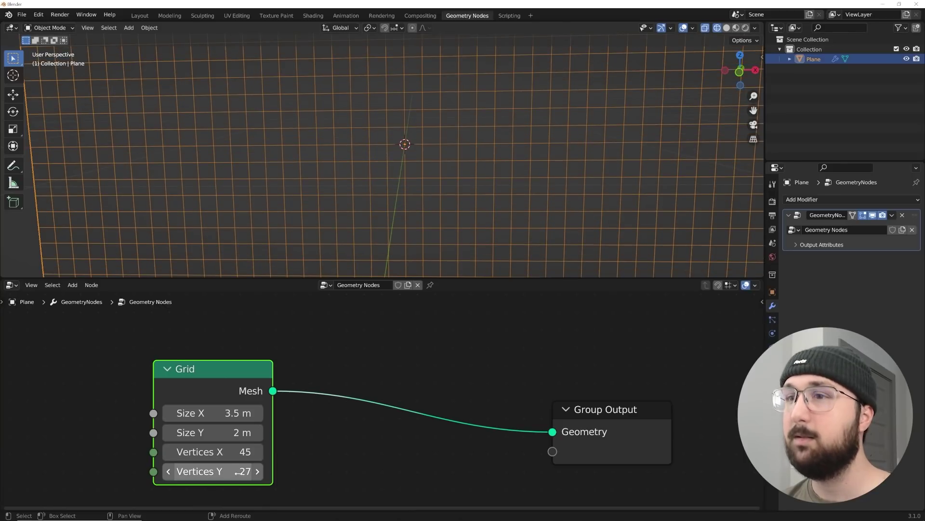
scroll(406, 204, "down", 4)
mouse_move(407, 205)
middle_mouse_down()
mouse_move(516, 208)
mouse_move(391, 204)
middle_mouse_up()
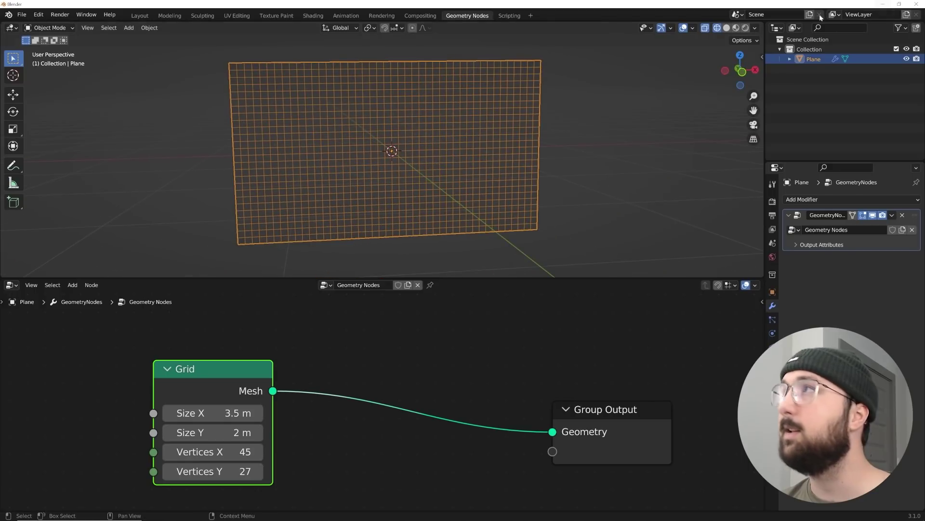
left_click(727, 28)
middle_click_drag(582, 163, 545, 165)
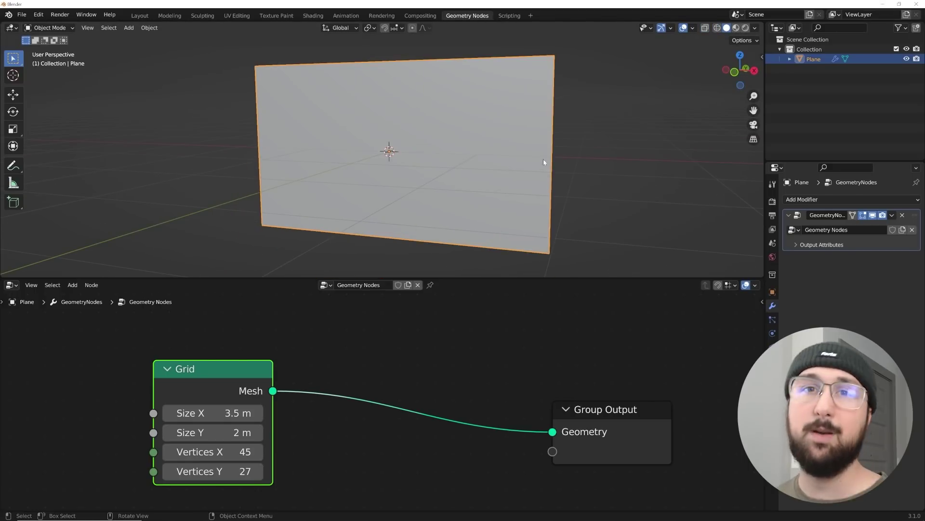
Step: Set the Grid node's Vertices X to 46 and Vertices Y to 28 in wireframe shading, and return to solid shading
key("shift+z")
scroll(505, 217, "up", 5)
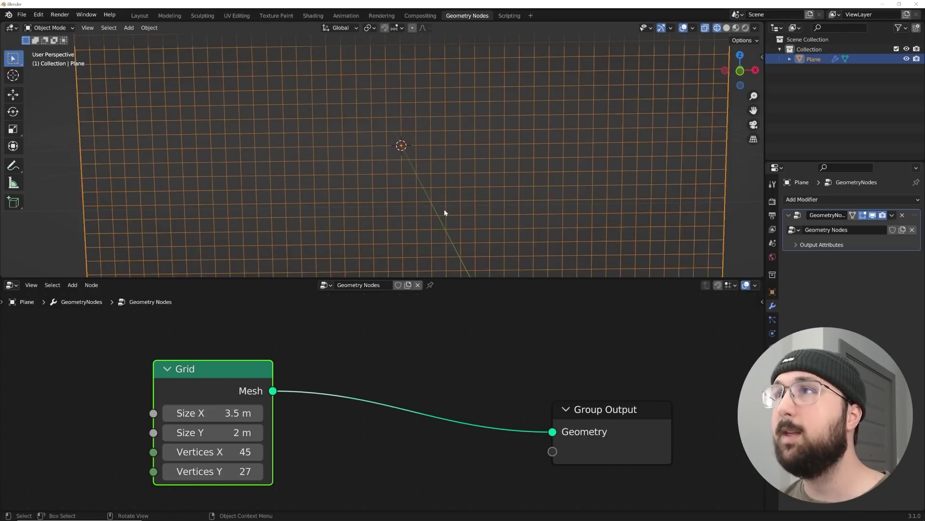
middle_click_drag(434, 116, 468, 134)
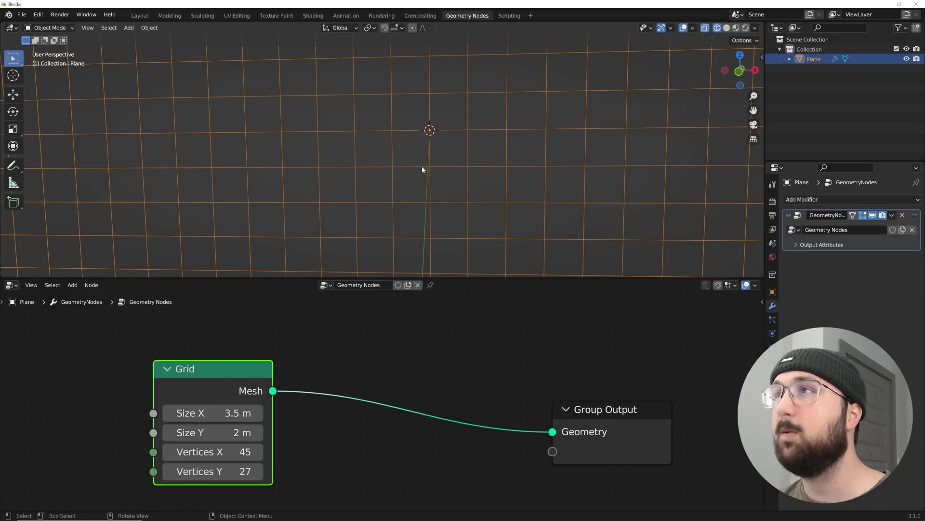
left_click(259, 452)
left_click(258, 471)
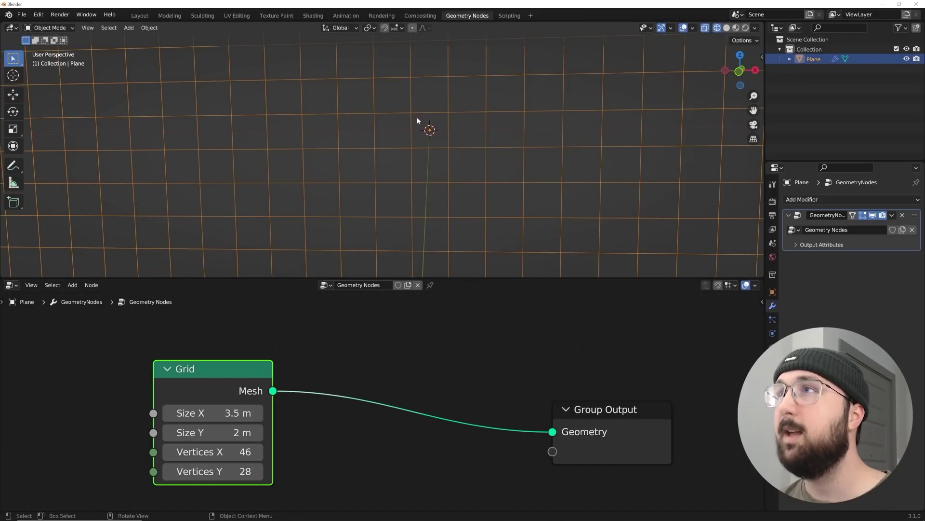
middle_click_drag(440, 148, 360, 168)
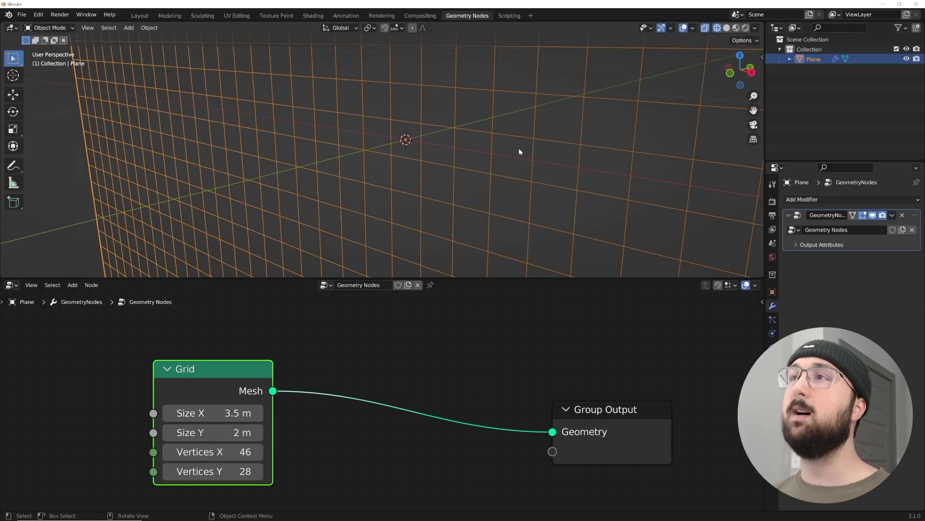
middle_click_drag(502, 170, 737, 57)
left_click(727, 28)
scroll(410, 382, "down", 3)
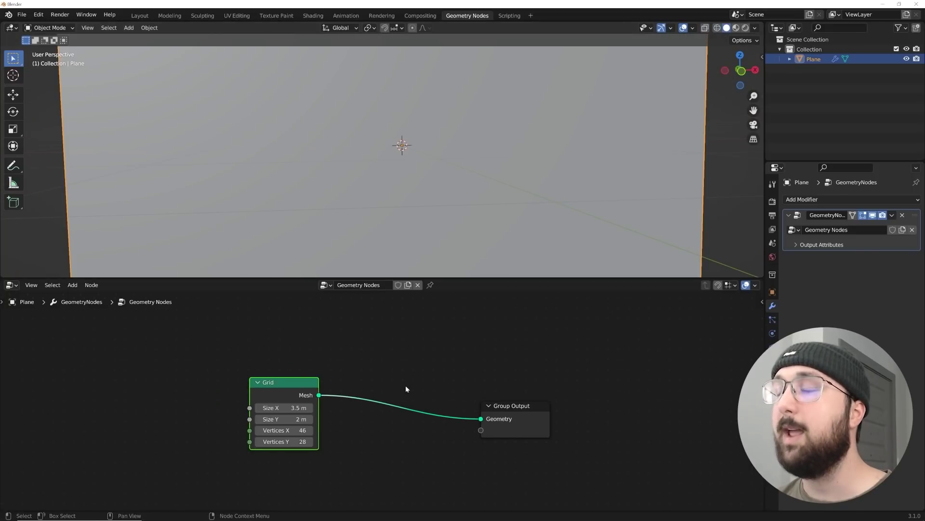
Step: Enlarge the node editor, move the Grid node aside and insert an Instance on Points node between Grid and Group Output
left_click_drag(473, 278, 478, 243)
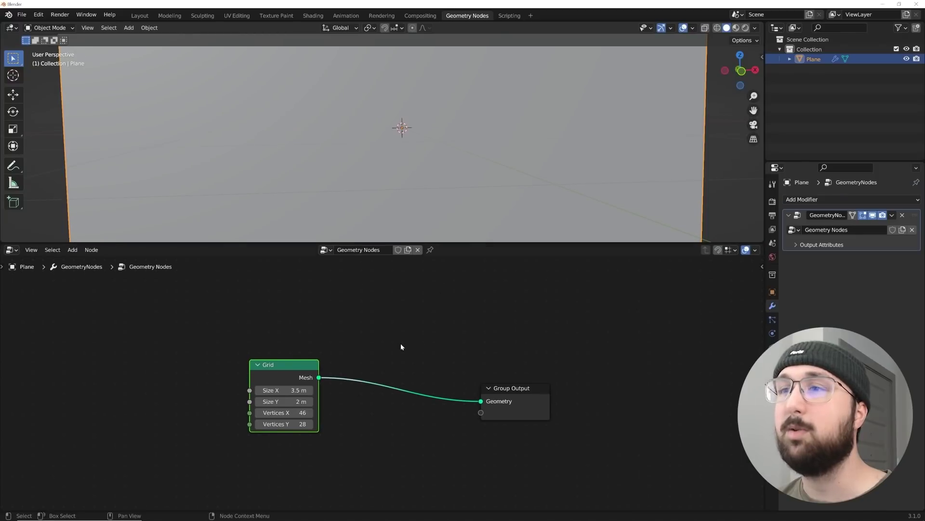
left_click_drag(272, 375, 90, 381)
key("shift+a")
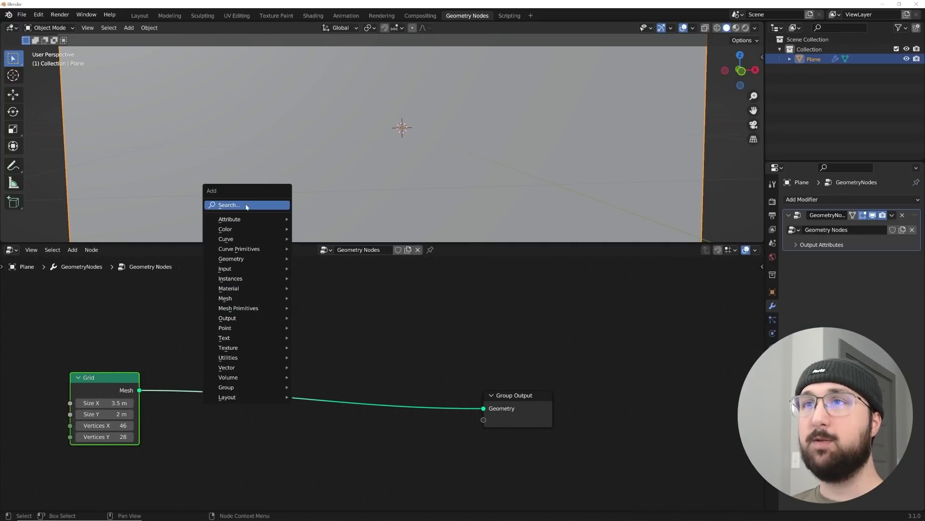
left_click(246, 206)
type("inst")
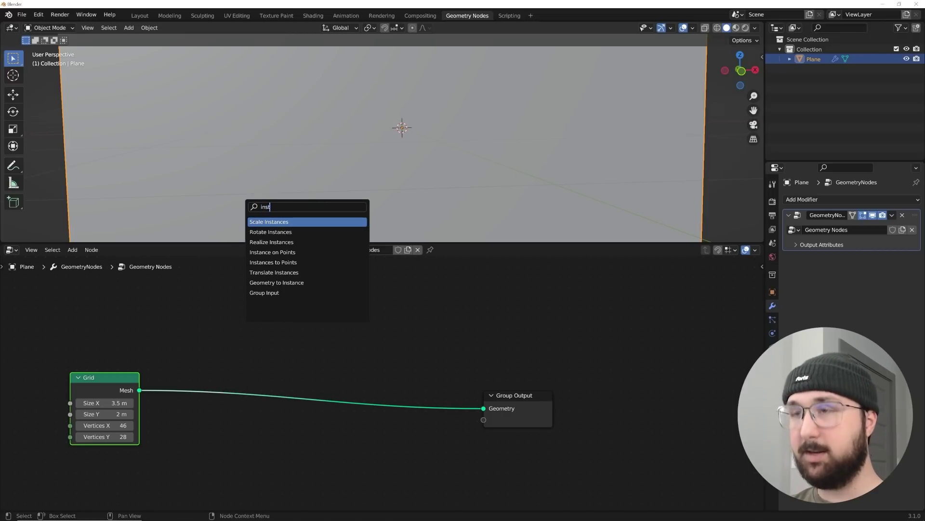
key("Down")
key("Down")
key("Down")
key("Return")
left_click(293, 395)
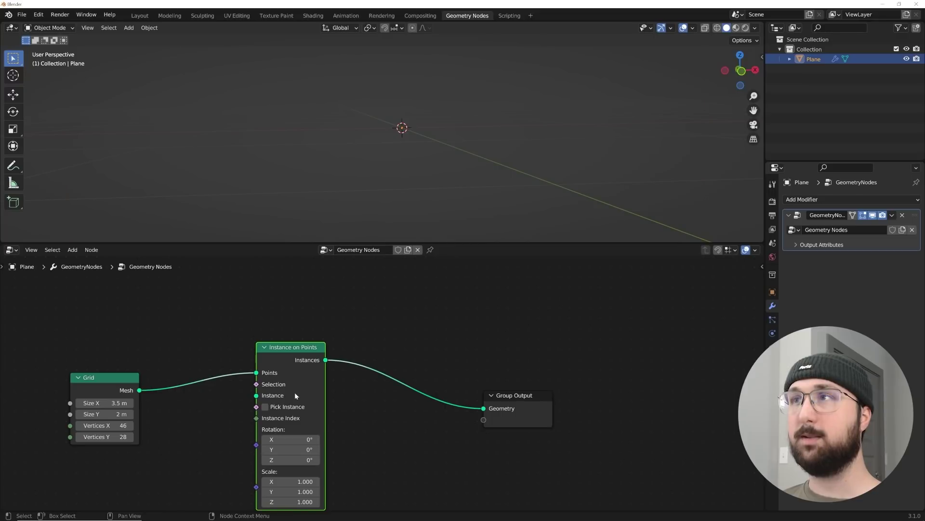
Step: Add an Ico Sphere mesh primitive node below the Grid node and connect its Mesh output to Instance on Points' Instance input
key("shift+a")
mouse_move(168, 421)
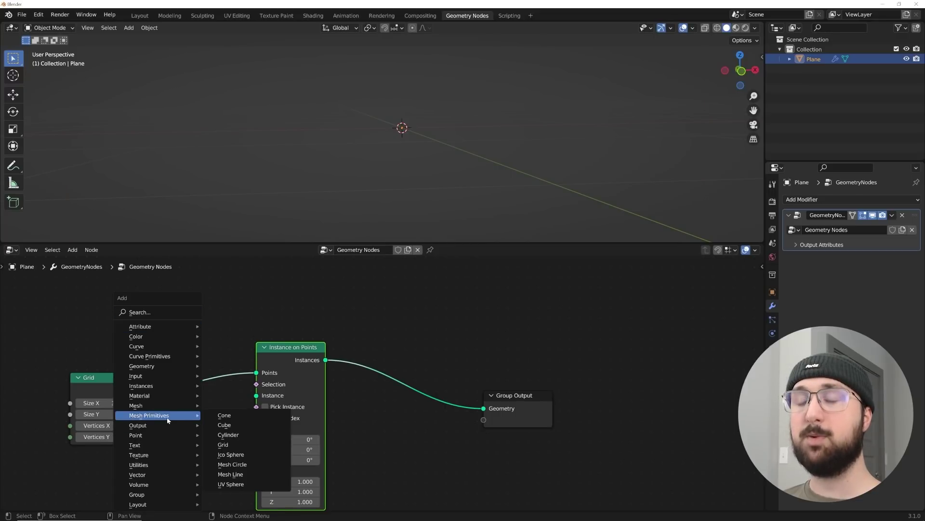
left_click(241, 456)
left_click(68, 441)
middle_click_drag(241, 462, 386, 375)
scroll(386, 375, "up", 2)
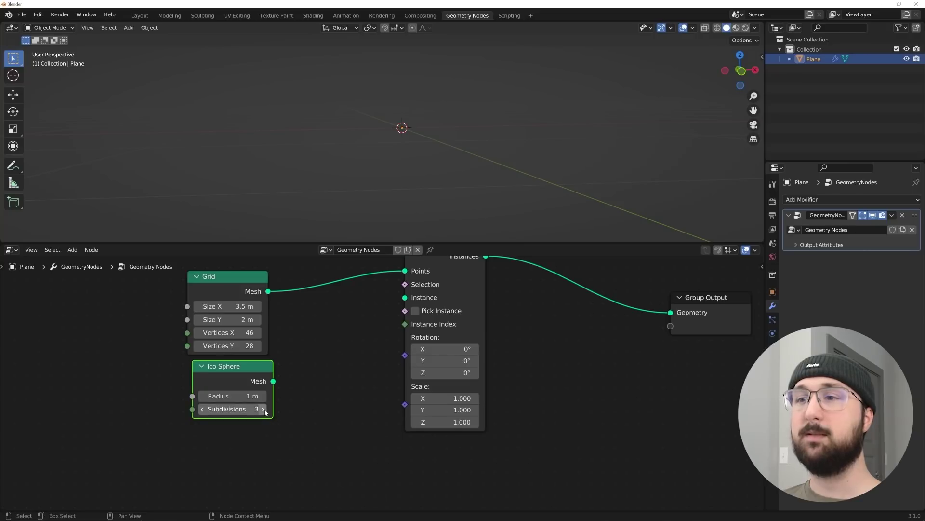
left_click_drag(273, 381, 405, 297)
Step: Insert a Set Shade Smooth node between Instance on Points and Group Output
middle_click_drag(499, 311, 433, 341)
scroll(434, 146, "up", 2)
key("shift+a")
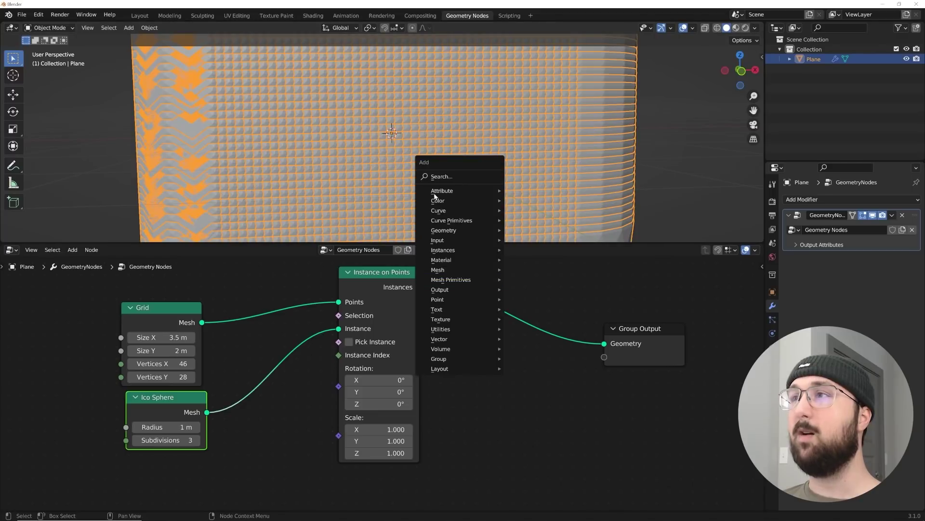
left_click(453, 177)
type("smoo")
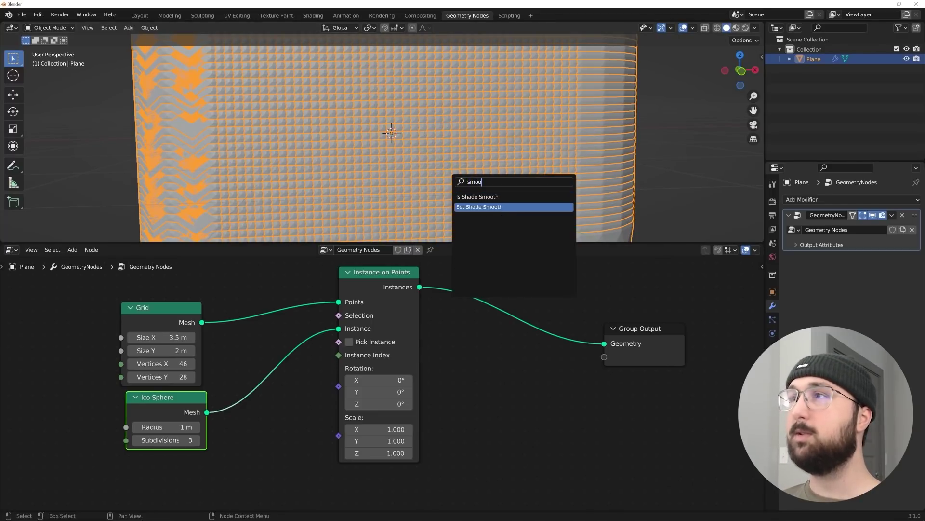
left_click(480, 207)
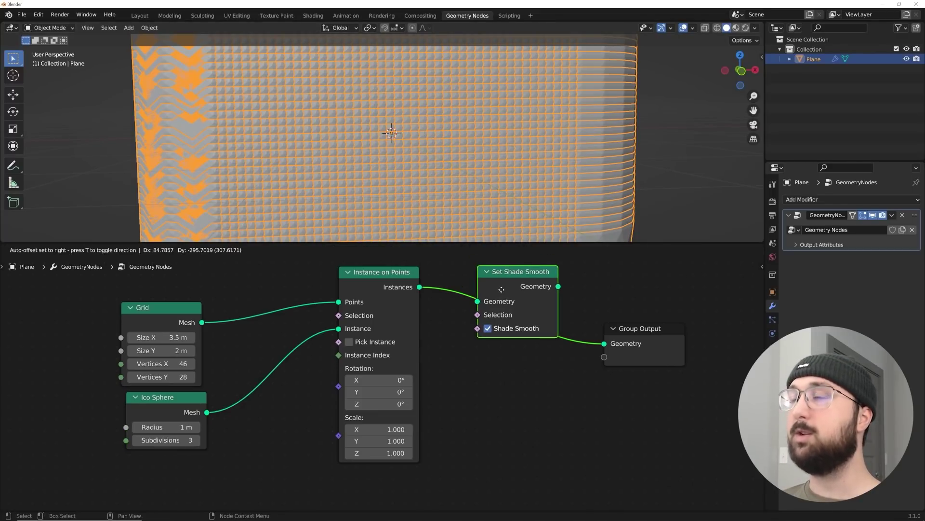
left_click(501, 291)
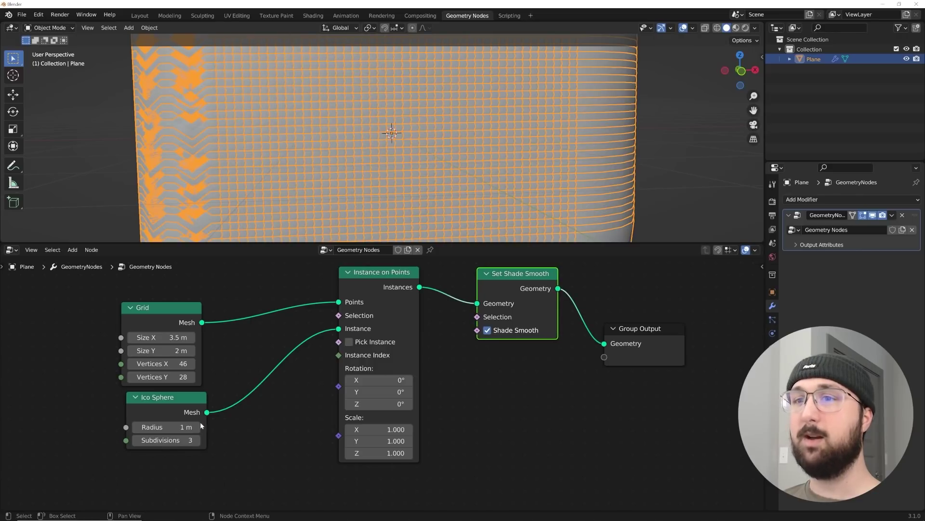
Step: Set the Ico Sphere node's radius to 0.02 m and deselect the plane in the viewport
left_click_drag(166, 427, 136, 426)
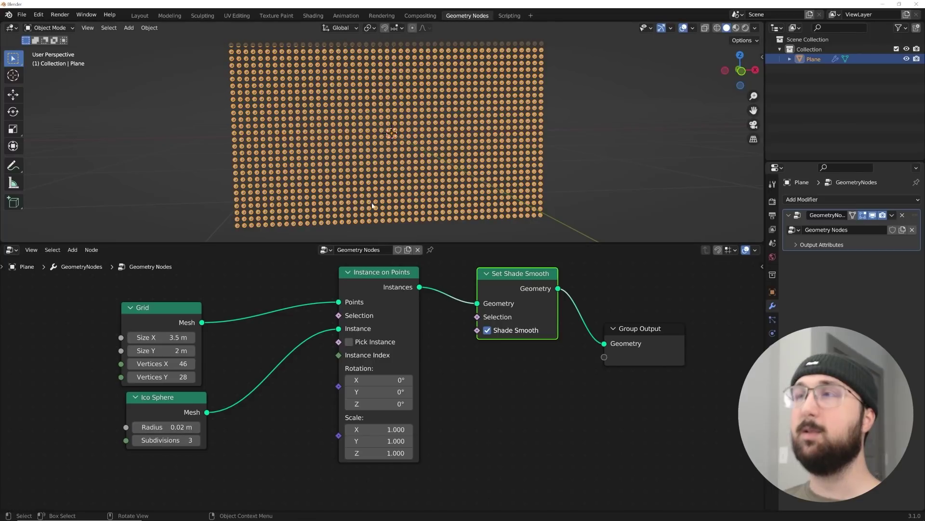
left_click(569, 152)
middle_click_drag(568, 152, 408, 193)
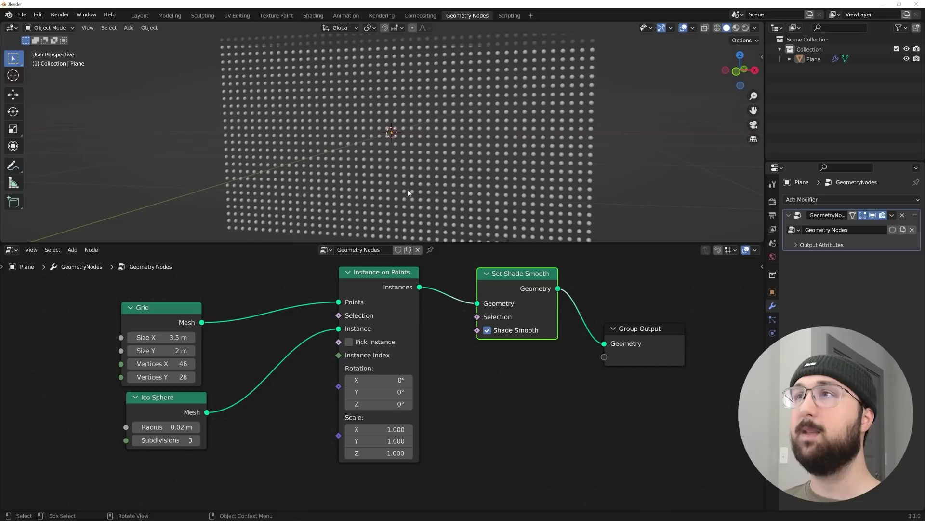
Step: Insert a Join Geometry node between Set Shade Smooth and Group Output
key("shift+a")
type("j")
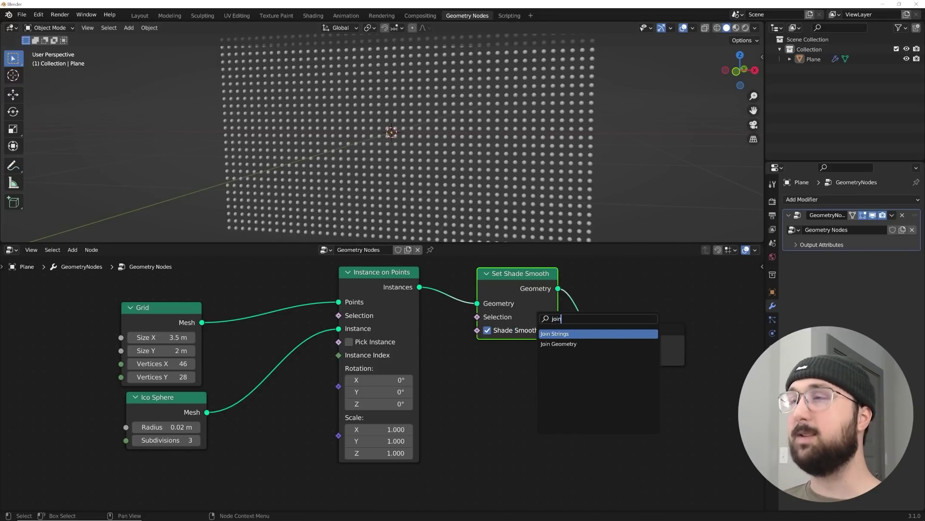
type("oin")
key("Down")
key("Return")
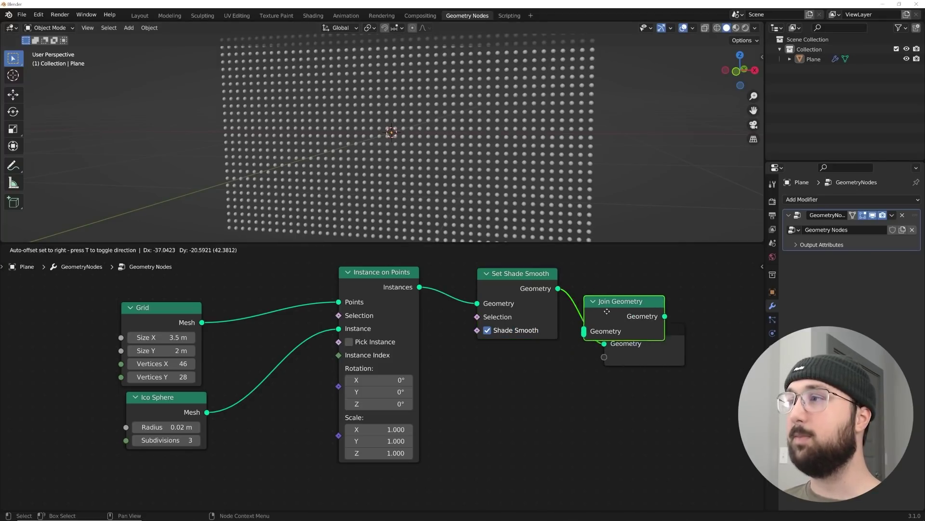
left_click(603, 308)
Step: Add a Mesh to Curve node and place it below the Instance on Points node
middle_click_drag(363, 389, 374, 344)
key("shift+a")
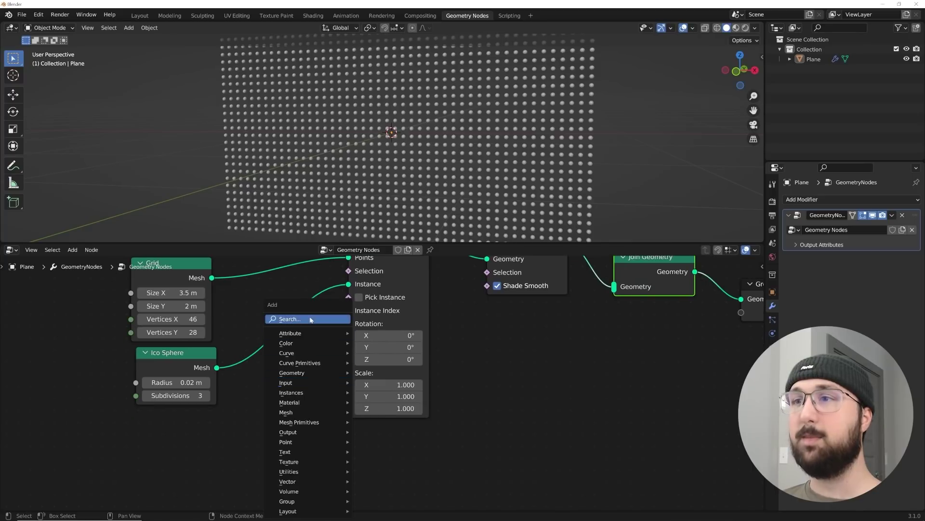
left_click(310, 319)
type("mesh to c")
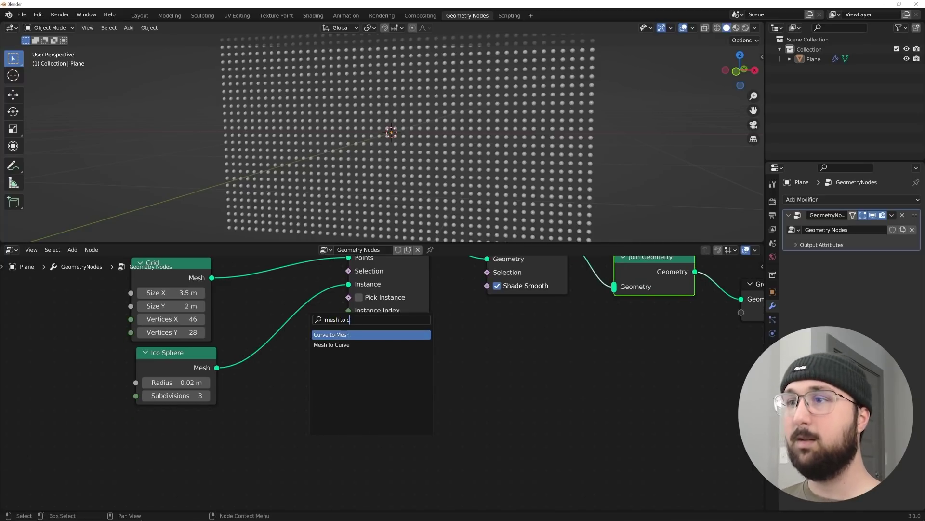
left_click(331, 344)
left_click(369, 446)
middle_click_drag(350, 435, 379, 424)
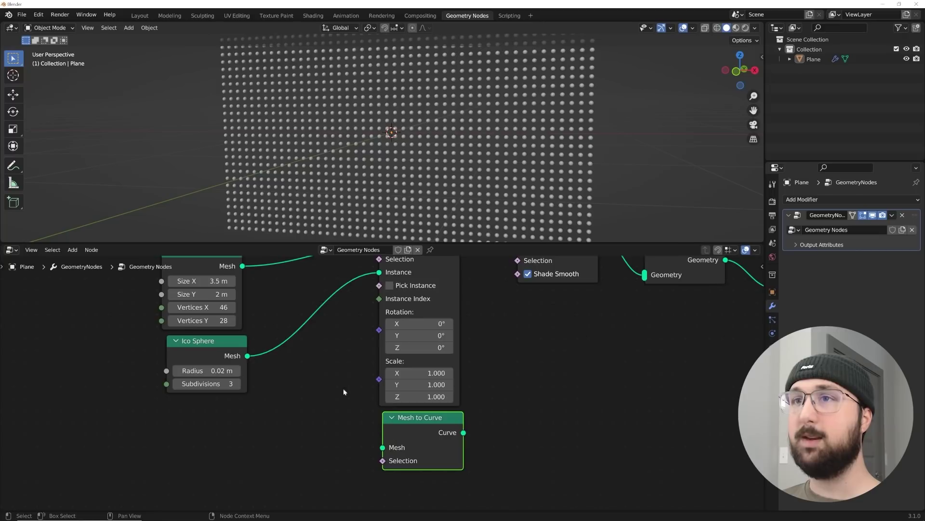
Step: Connect the Grid's Mesh output to Mesh to Curve, and its Curve output to the Join Geometry node
scroll(379, 426, "down", 2)
left_click_drag(272, 291, 383, 433)
left_click_drag(451, 423, 589, 303)
scroll(471, 174, "up", 6)
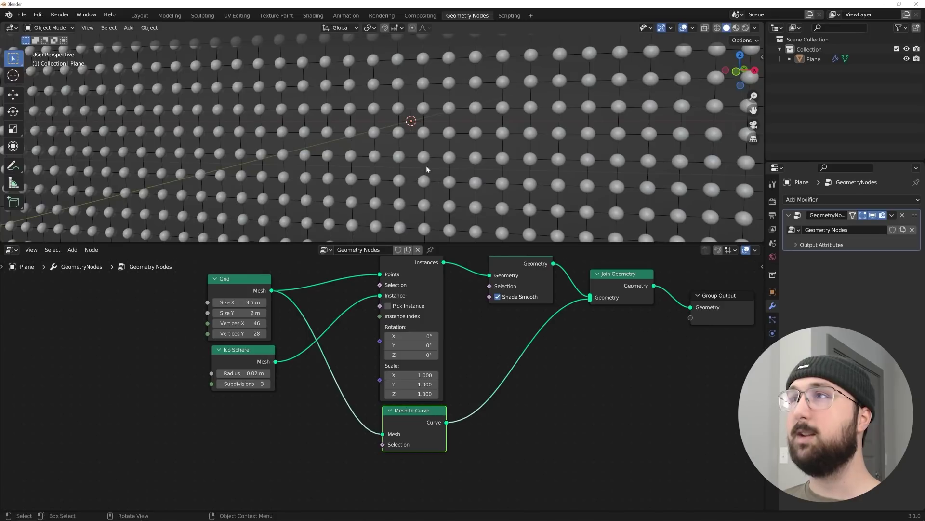
Step: Insert a Curve to Mesh node between Mesh to Curve and Join Geometry
scroll(422, 173, "down", 7)
key("shift+a")
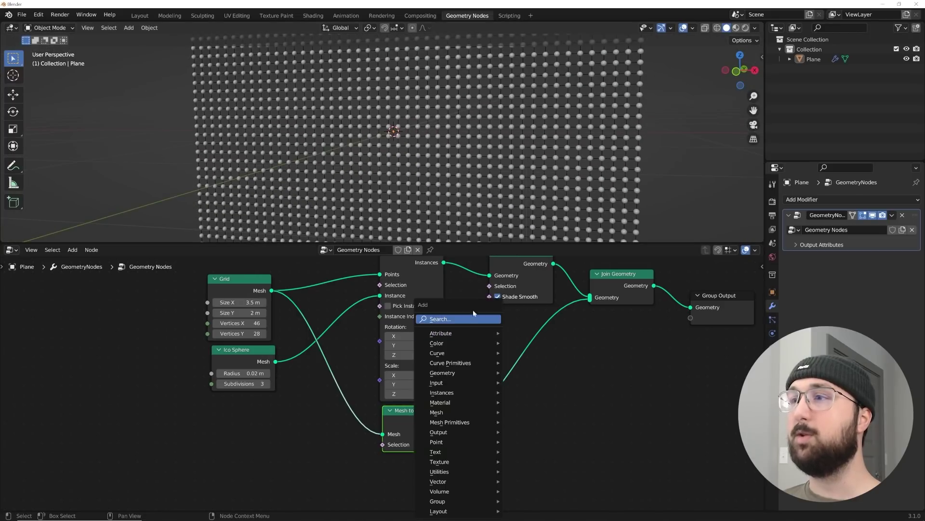
left_click(473, 307)
type("curve to m")
key("Return")
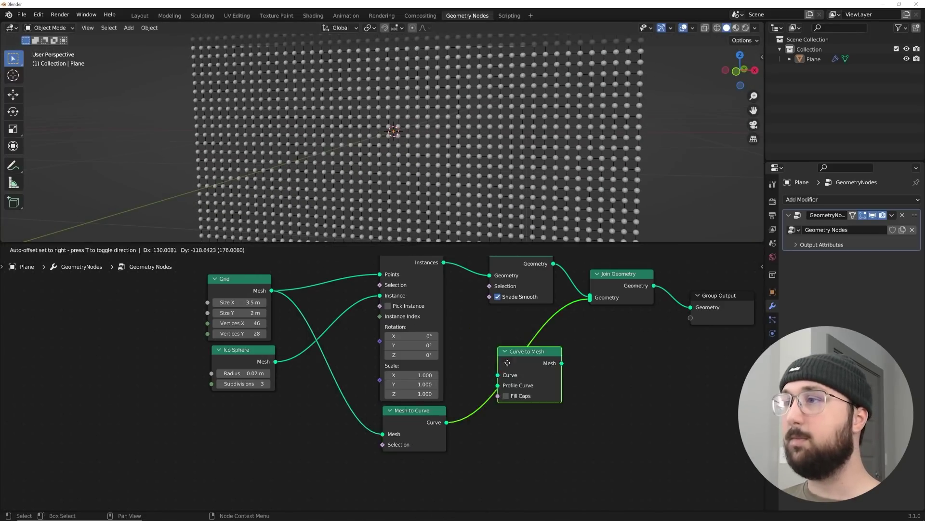
left_click(482, 336)
Step: Add a Curve Circle node below Mesh to Curve and connect it to Curve to Mesh's Profile Curve input
key("shift+a")
left_click(486, 316)
type("cir")
key("Down")
key("Return")
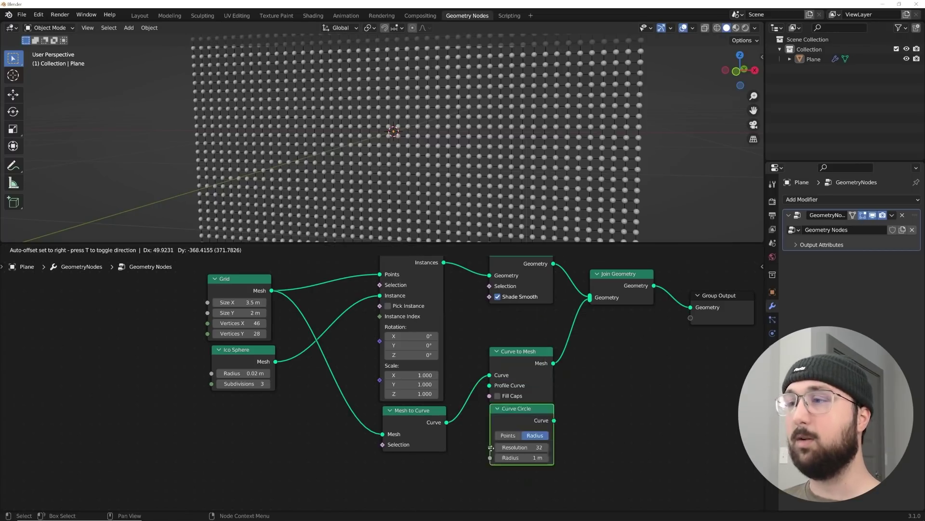
left_click(451, 471)
left_click_drag(442, 468, 490, 387)
Step: Set the Curve Circle node's radius to 0.001 m
middle_click_drag(487, 428, 454, 462)
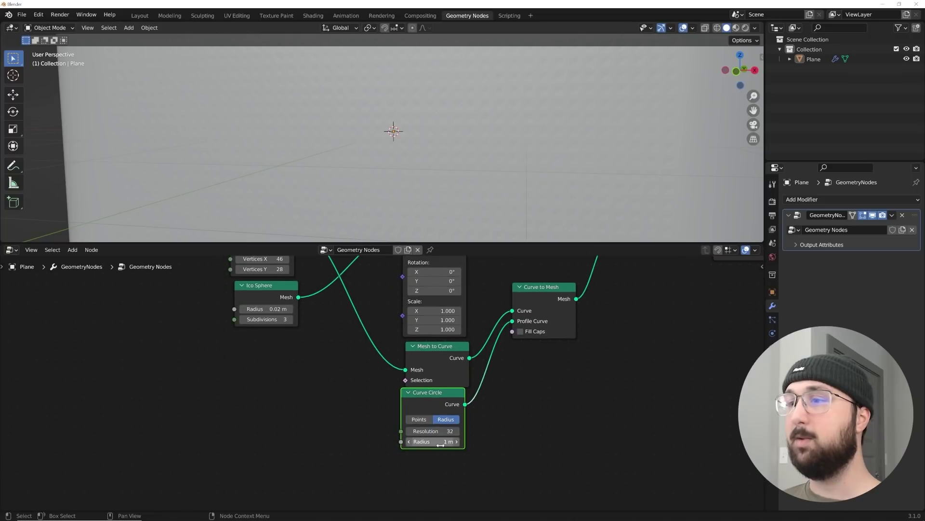
key("Return")
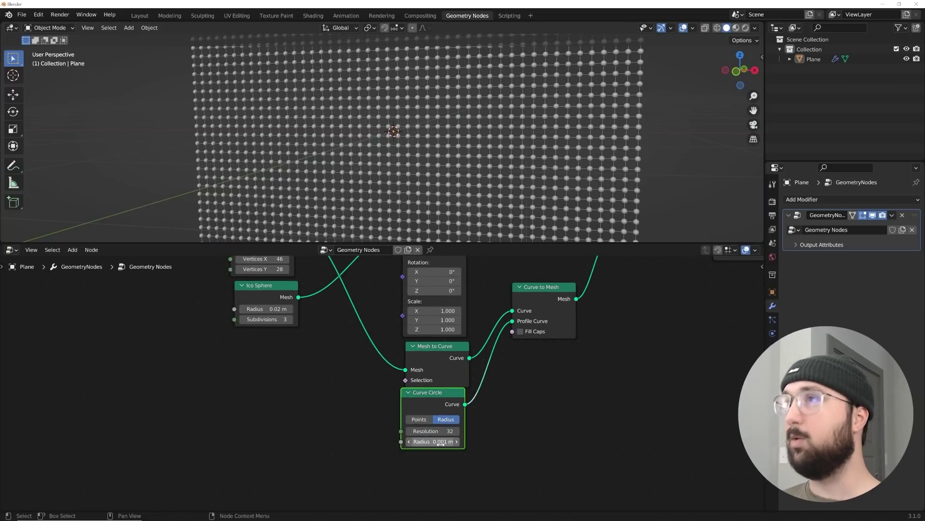
scroll(466, 167, "up", 4)
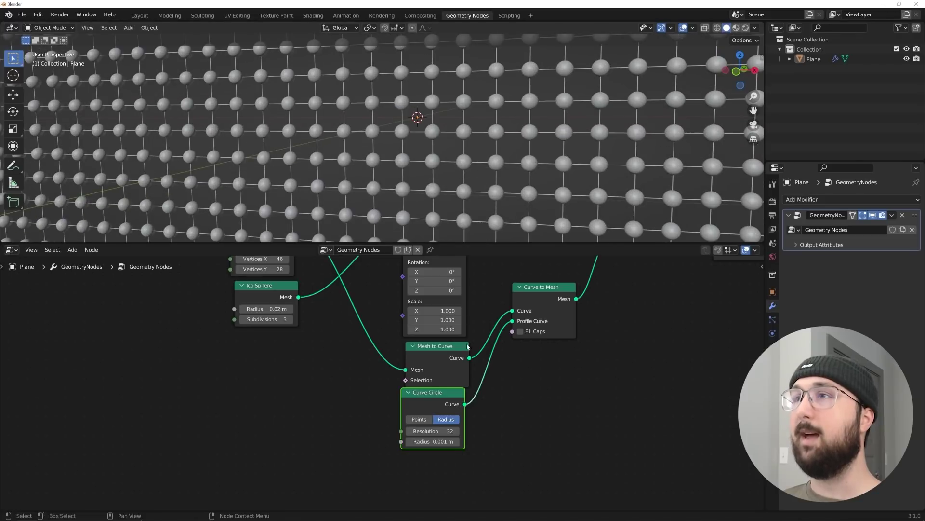
Step: Set the Ico Sphere node's radius to 0.01 m
middle_click_drag(277, 303, 326, 379)
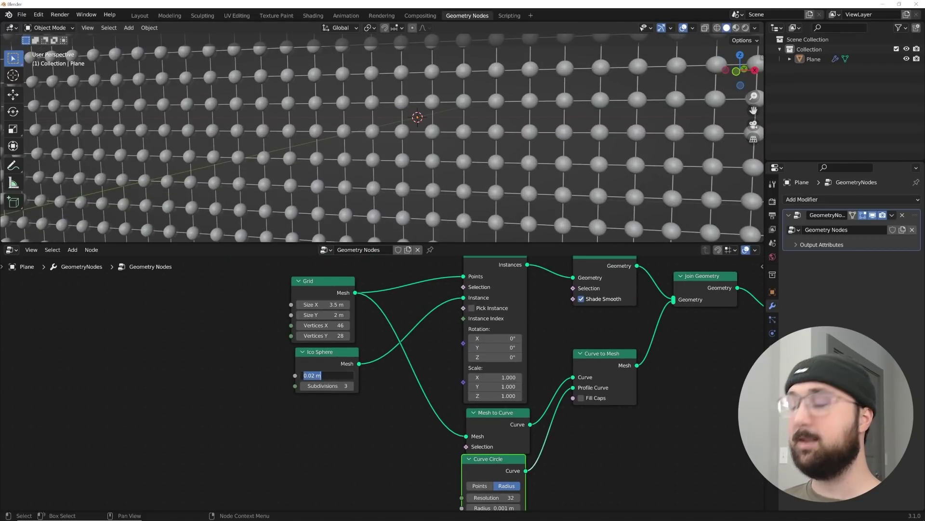
left_click(330, 375)
type("0.01")
key("Return")
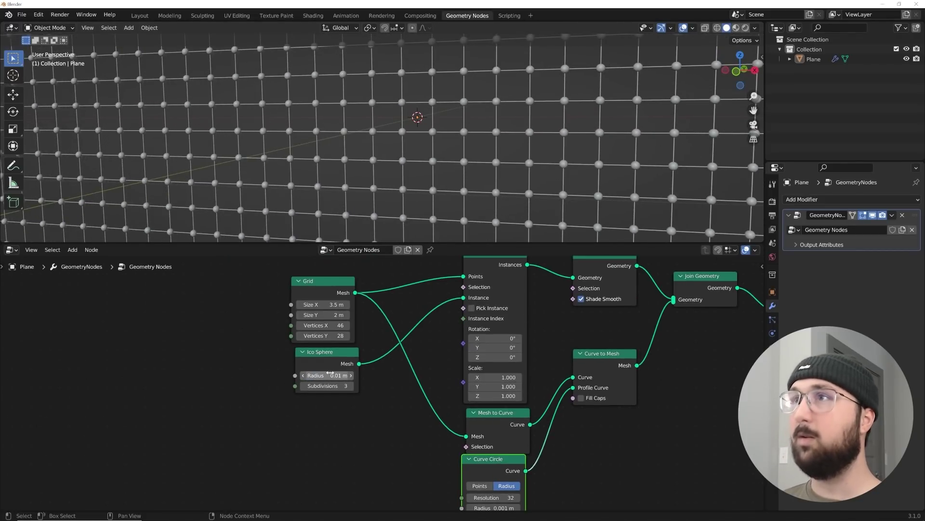
Step: Examine the lattice of small spheres and connecting wires from different distances and angles
scroll(459, 159, "down", 5)
middle_click_drag(459, 158, 502, 159)
scroll(520, 401, "down", 1)
scroll(520, 402, "down", 6)
scroll(456, 179, "up", 6)
scroll(363, 374, "up", 5)
scroll(473, 155, "down", 5)
scroll(501, 159, "down", 1)
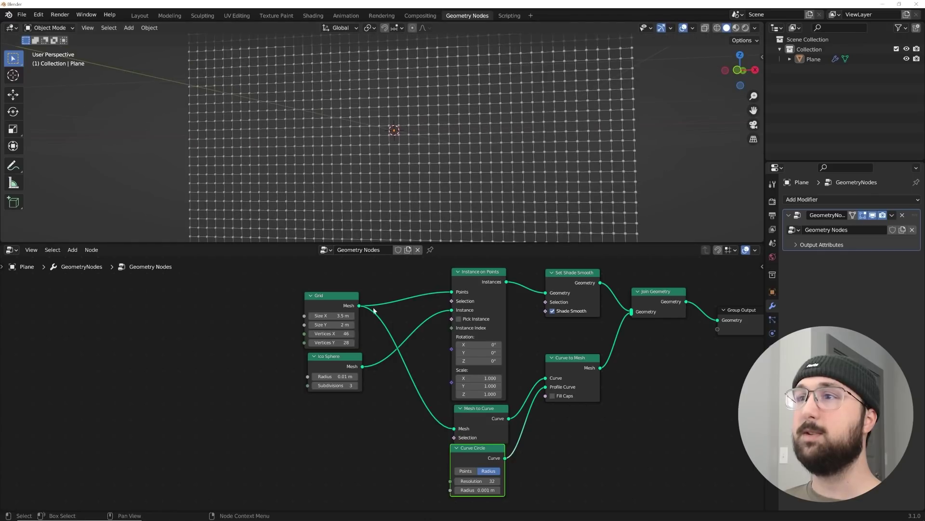
left_click_drag(334, 322, 381, 316)
key("ctrl+z")
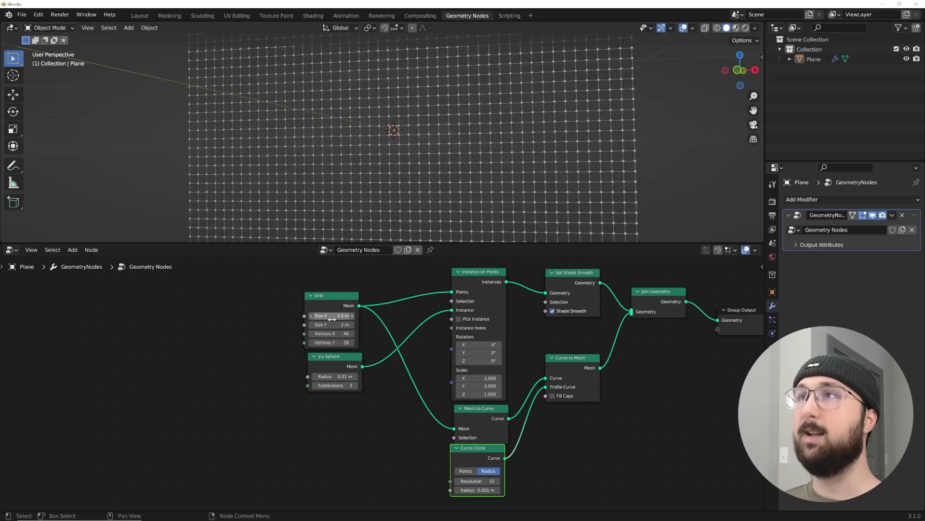
mouse_move(331, 343)
left_mouse_down()
mouse_move(352, 344)
mouse_move(331, 343)
left_mouse_up()
Step: Move the Grid node away from the Ico Sphere and reposition Instance on Points to make room between the nodes
middle_click_drag(426, 174, 469, 157)
scroll(455, 416, "down", 3)
middle_click_drag(410, 169, 398, 152)
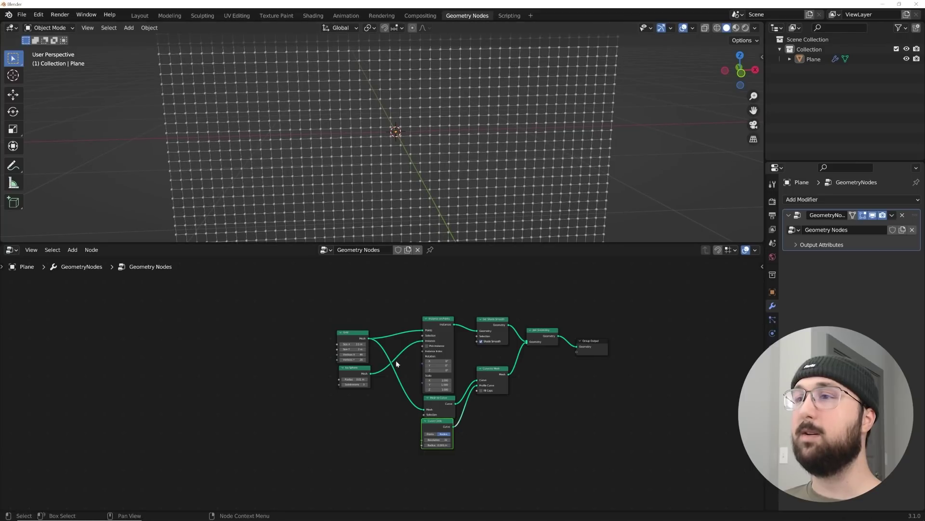
scroll(488, 374, "up", 2)
middle_click_drag(371, 301, 390, 363)
left_click_drag(343, 363, 255, 314)
left_click_drag(482, 362, 477, 339)
Step: Insert a Separate Geometry node on the link from the Grid to Instance on Points and move the Grid node aside
key("shift+a")
left_click(407, 298)
type("sep")
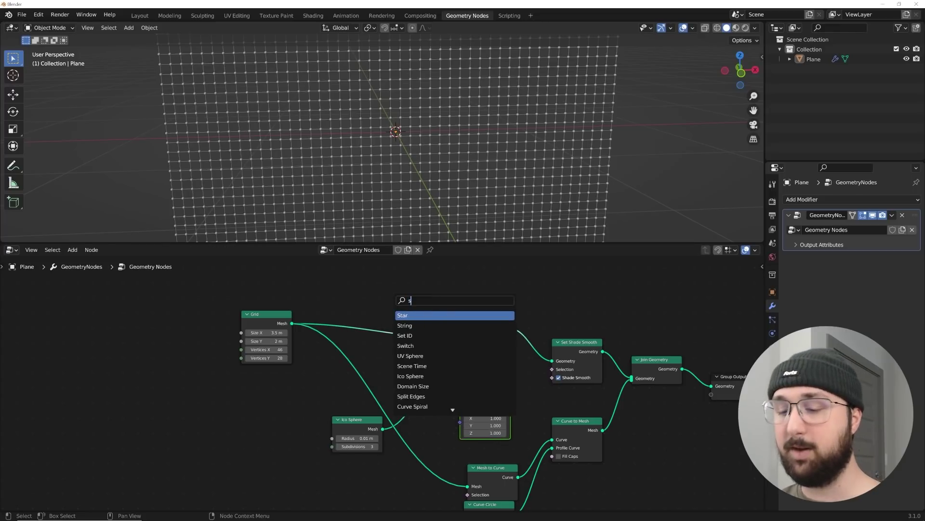
key("Down")
key("Down")
key("Return")
left_click(424, 329)
left_click_drag(268, 320, 259, 297)
Step: Add a Noise Texture node below the Grid node
key("shift+a")
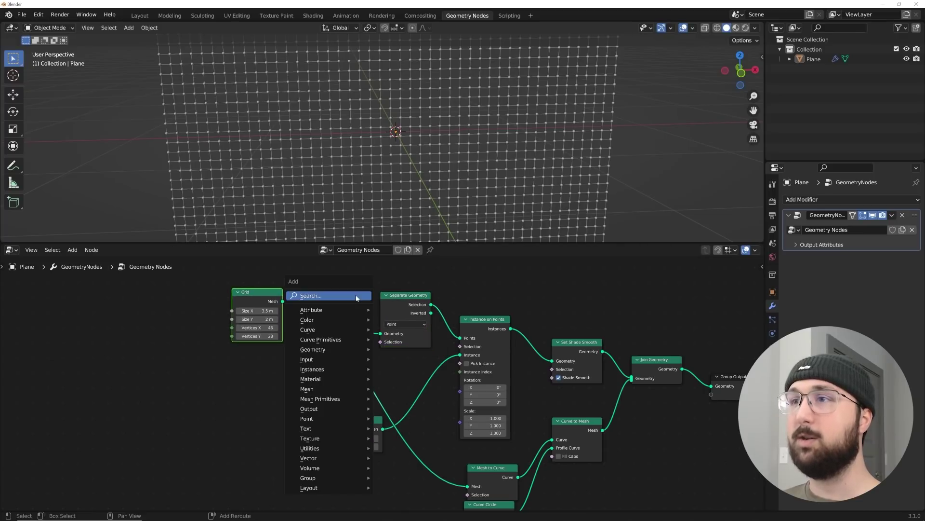
left_click(361, 295)
type("noi")
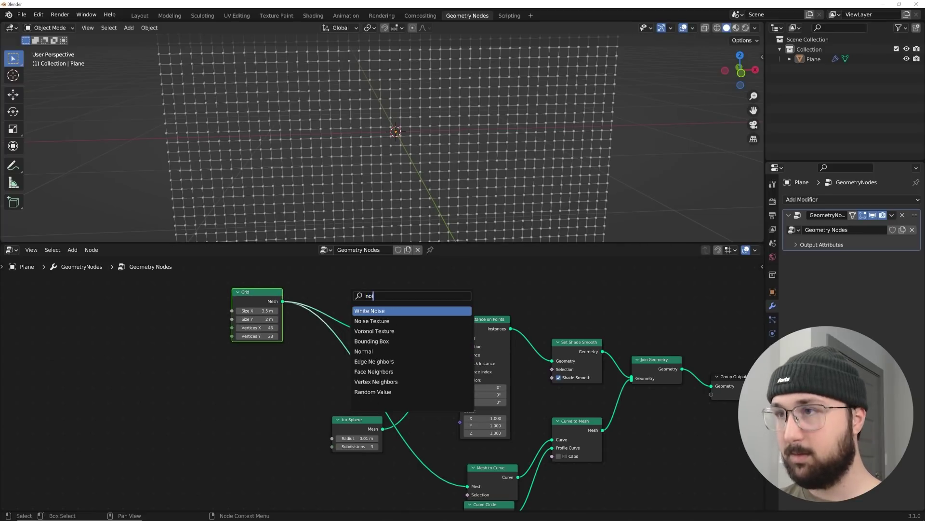
key("Return")
left_click(217, 369)
Step: Add a ColorRamp node beside the Noise Texture node
key("shift+a")
left_click(339, 282)
type("col")
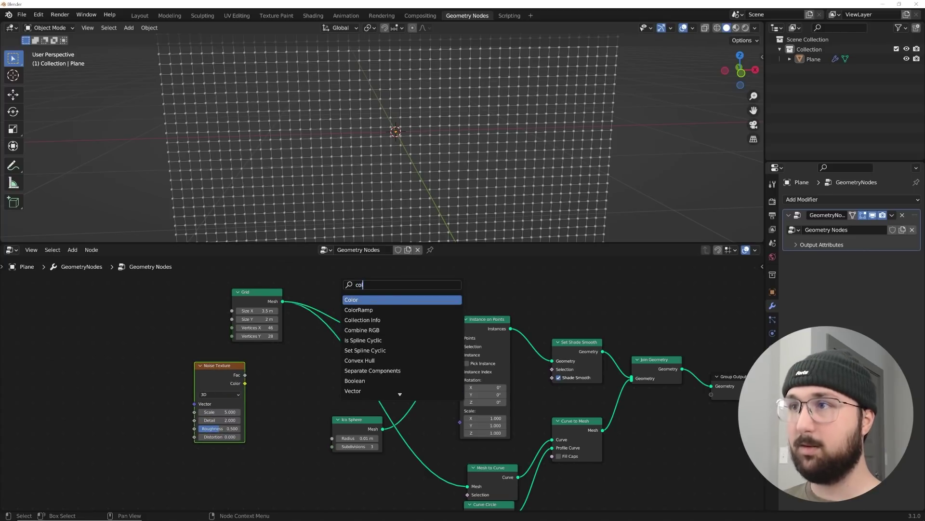
key("Down")
key("Return")
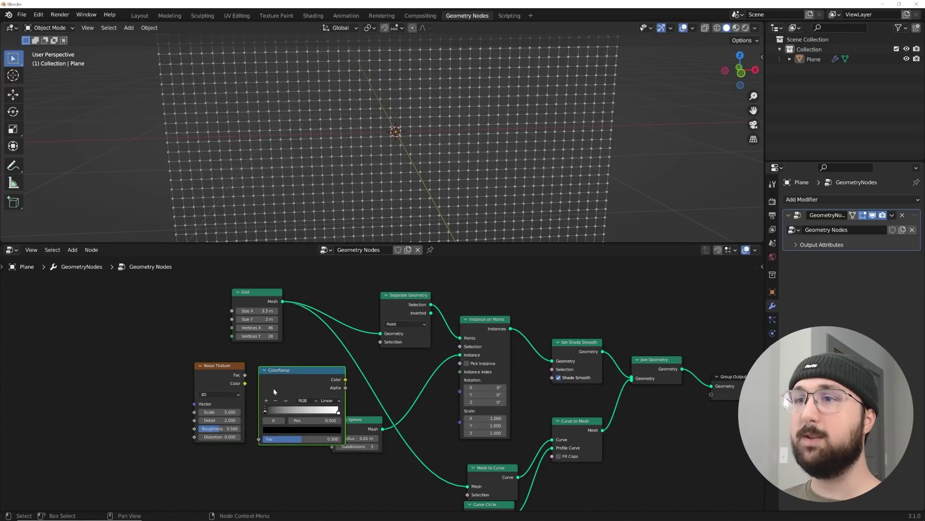
Step: Space out the Noise Texture, ColorRamp, Grid and Separate Geometry nodes so they no longer crowd each other
left_click_drag(196, 379, 195, 379)
left_click_drag(286, 372, 265, 376)
left_click_drag(260, 296, 260, 295)
left_click_drag(407, 296, 408, 285)
scroll(429, 178, "up", 4)
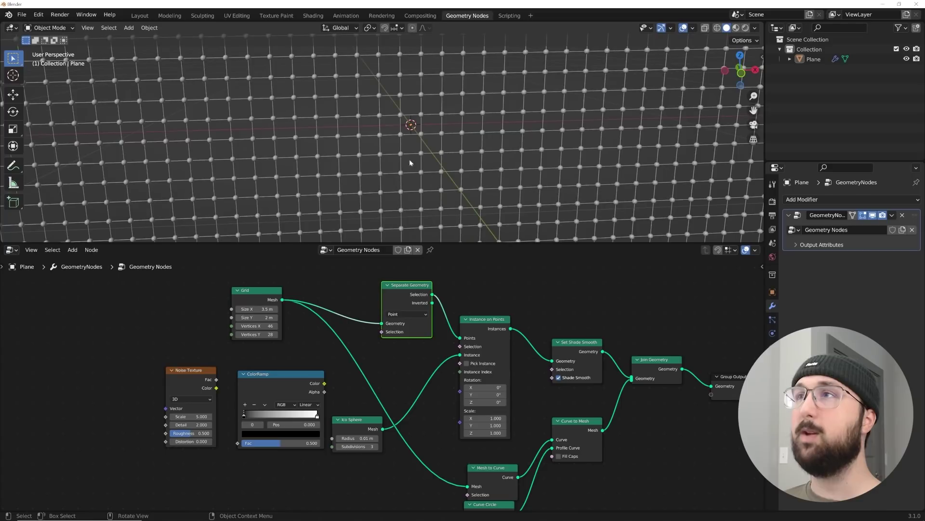
scroll(515, 174, "down", 5)
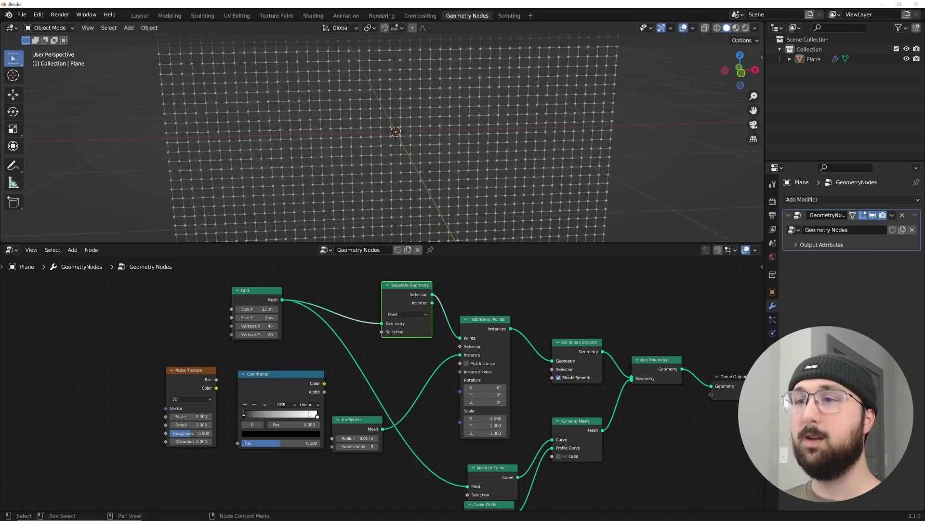
Step: Set the ColorRamp's interpolation to Constant
left_click(311, 405)
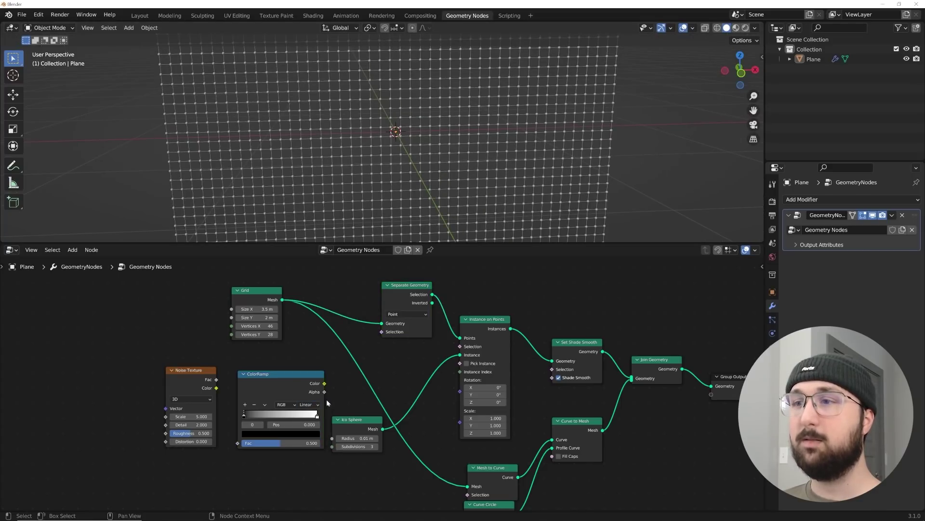
scroll(382, 383, "up", 3)
left_click(265, 416)
left_click(281, 482)
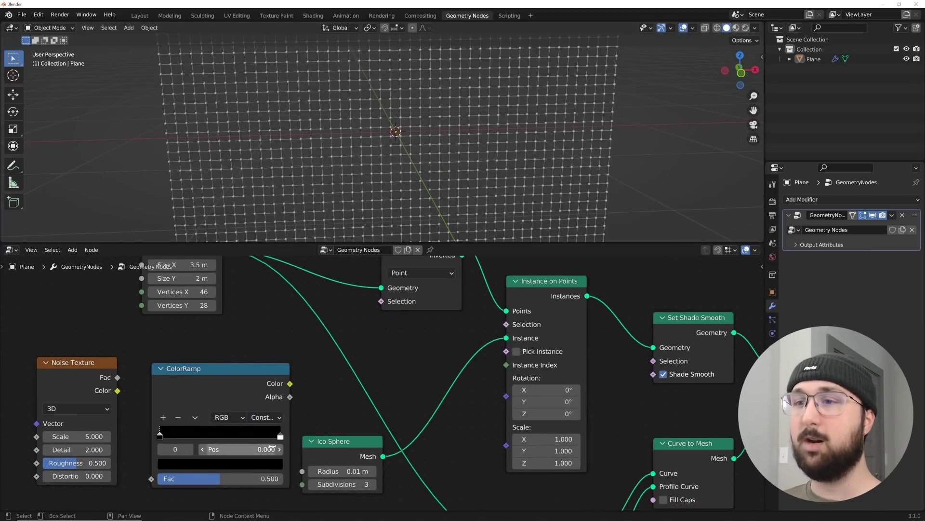
Step: Connect the Noise Texture's Fac output to the ColorRamp's Fac input and move the ramp's white stop to about 0.461
middle_click_drag(160, 405, 338, 354)
left_click_drag(295, 326, 311, 389)
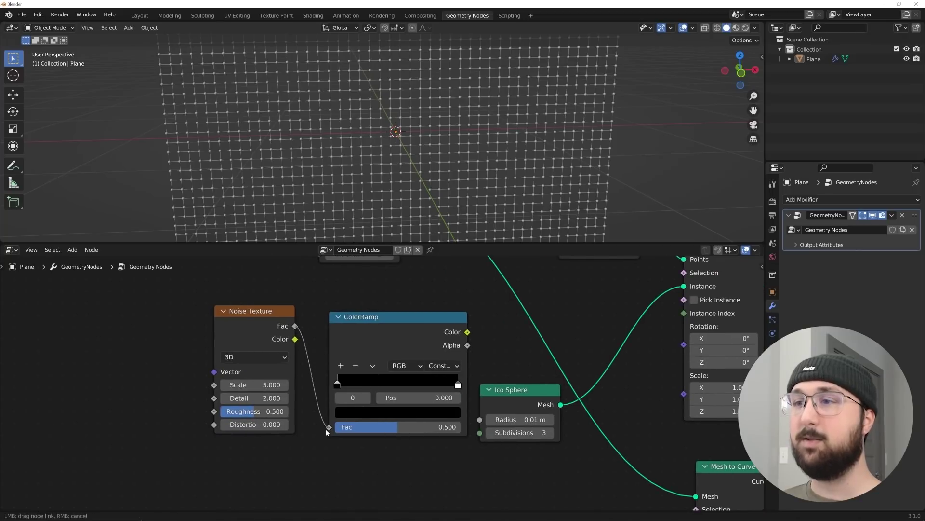
left_click_drag(326, 429, 329, 427)
left_click_drag(458, 384, 378, 387)
middle_click_drag(466, 343, 329, 410)
scroll(329, 409, "down", 3)
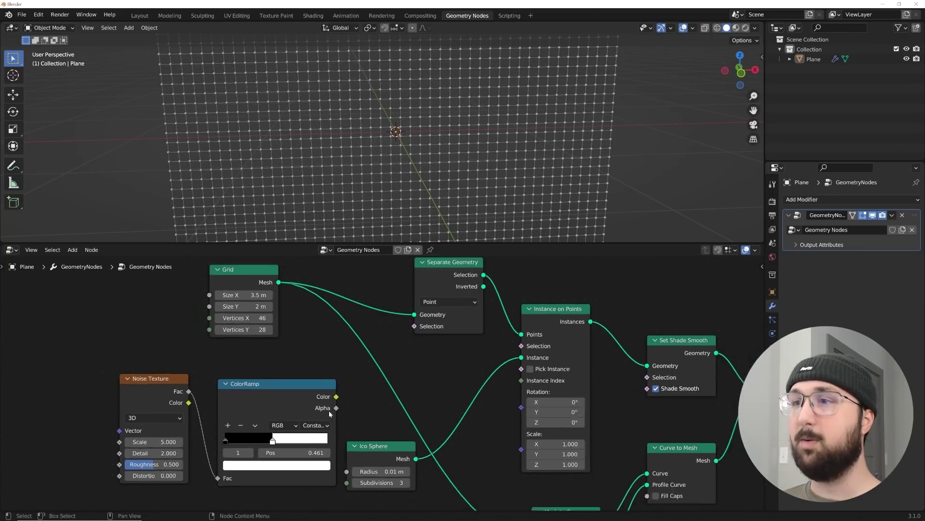
Step: Connect the ColorRamp's Color output to the Selection input of Separate Geometry
left_click_drag(340, 396, 367, 353)
left_click_drag(412, 333, 412, 332)
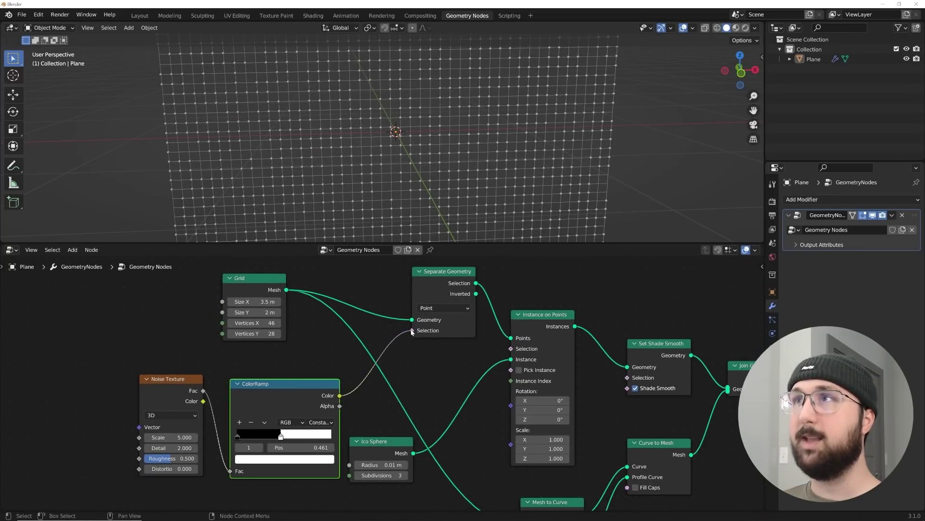
scroll(444, 180, "up", 3)
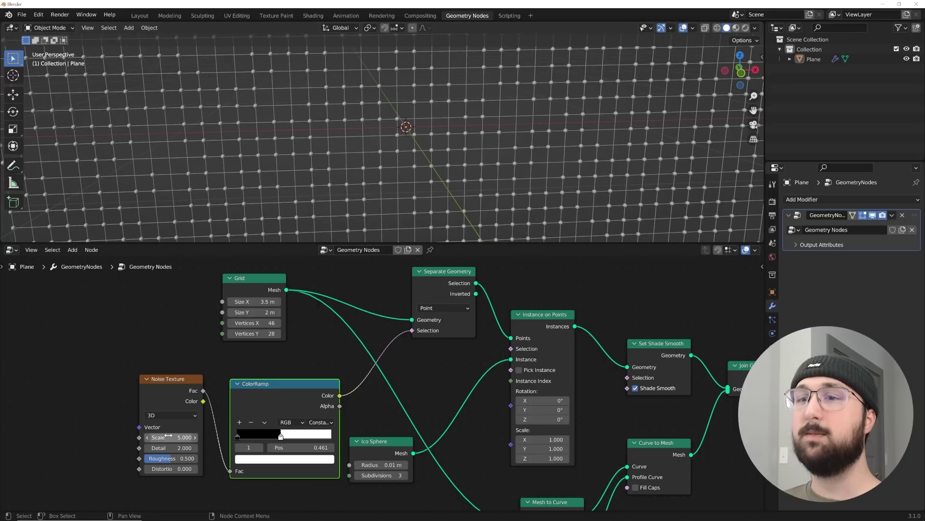
Step: Try a different Noise Texture scale and set the Ico Sphere node's radius to 0.015 m
left_click_drag(173, 436, 176, 435)
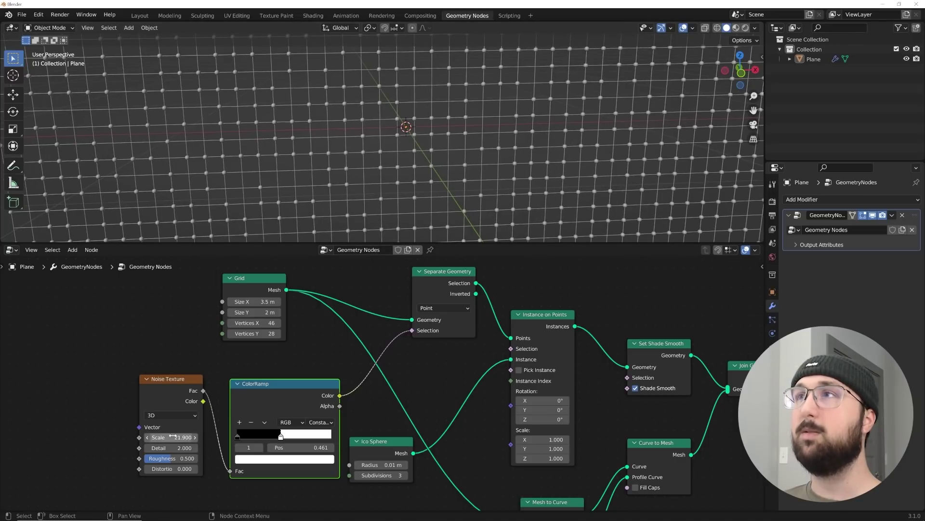
middle_click_drag(349, 213, 347, 206)
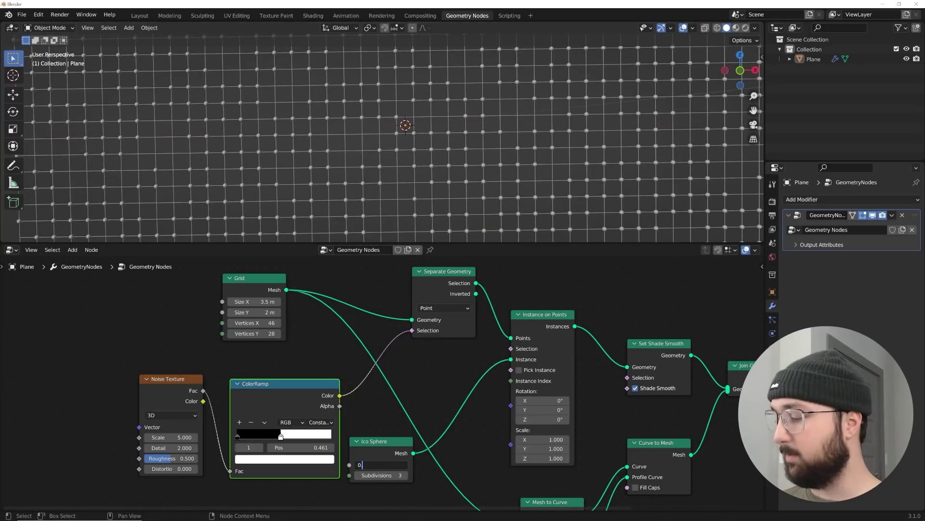
key("Return")
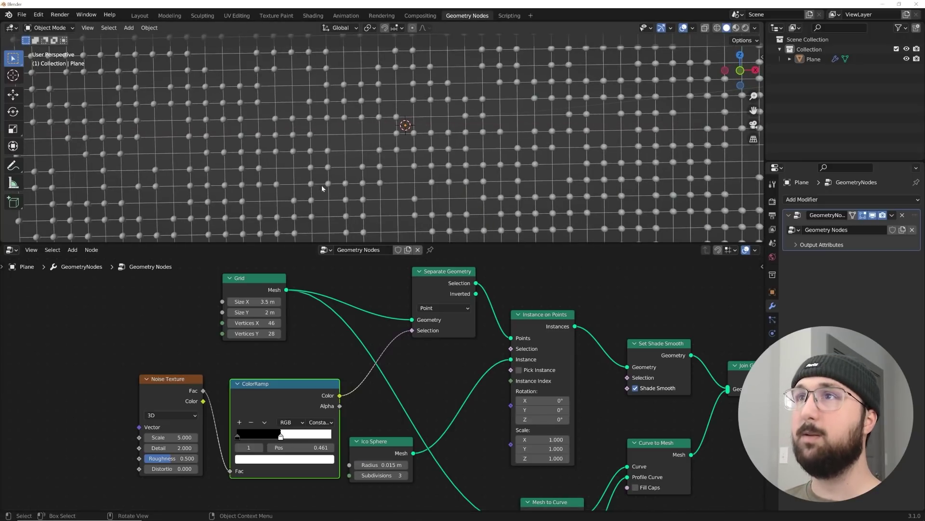
scroll(332, 192, "down", 3)
Step: Switch the Noise Texture to 4D and set its W value to about 2.07
left_click(162, 415)
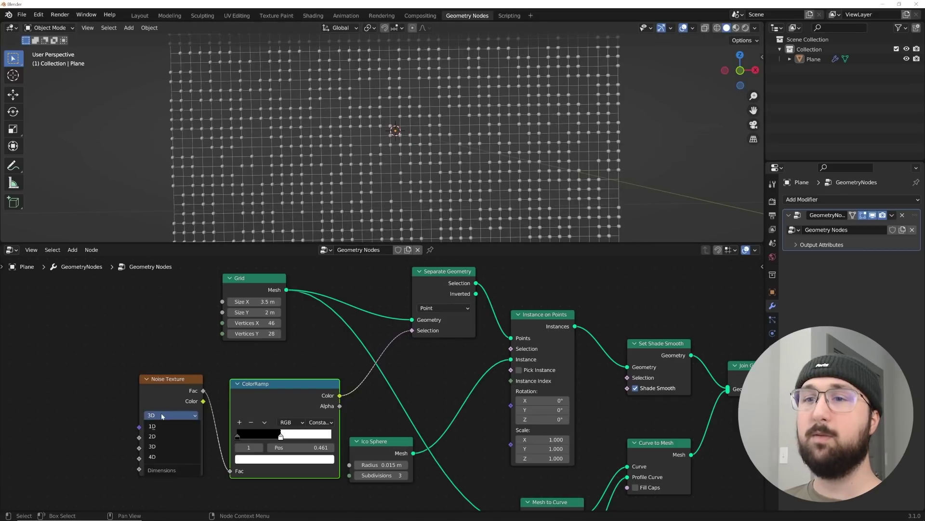
left_click(163, 456)
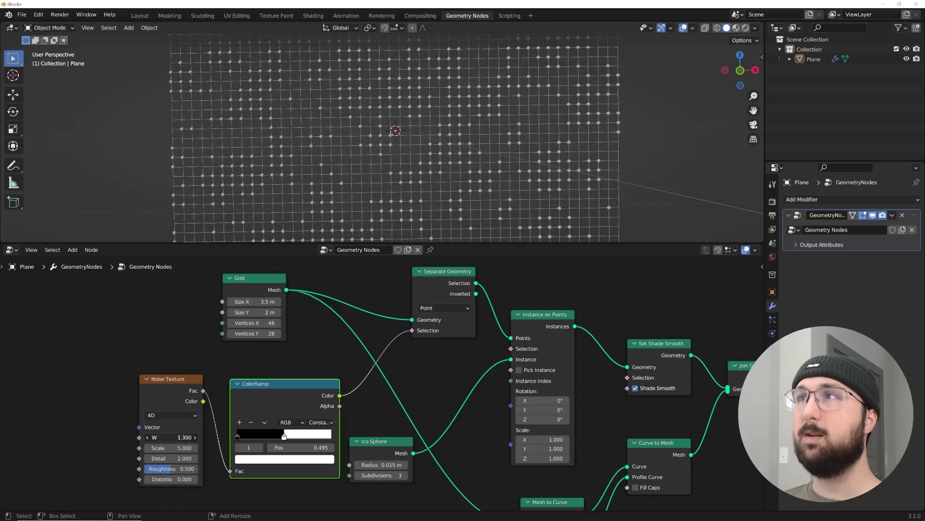
left_click_drag(171, 437, 175, 437)
middle_click_drag(392, 146, 406, 205)
scroll(404, 198, "up", 4)
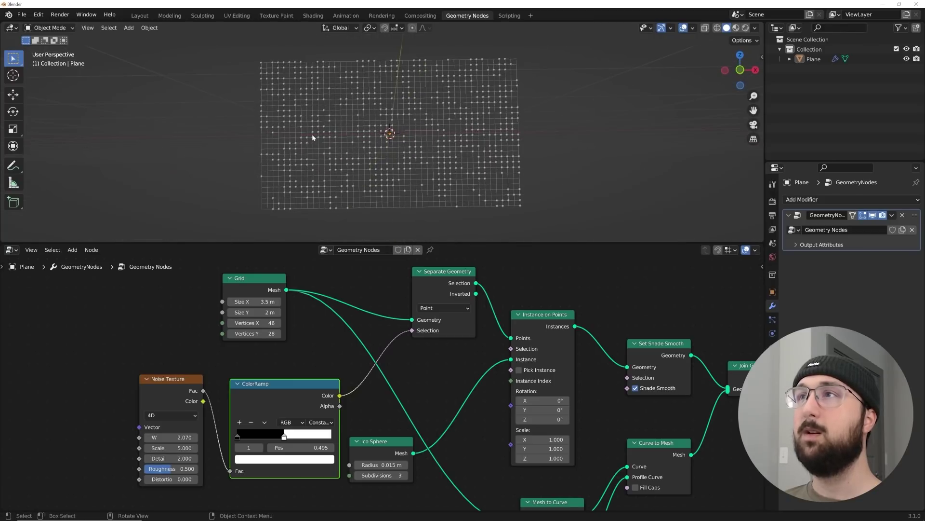
scroll(370, 420, "down", 5)
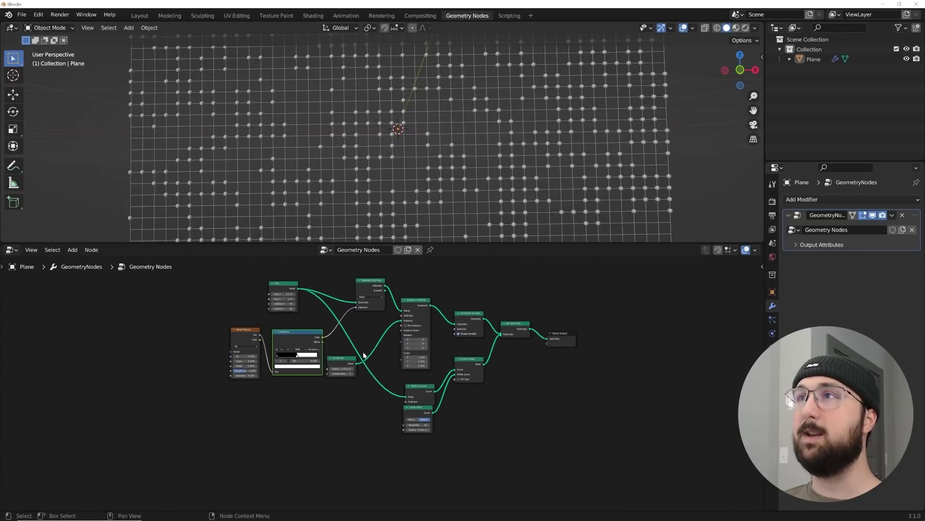
Step: Move the Join Geometry and Group Output nodes below the existing node chain
middle_click_drag(366, 154, 412, 160)
scroll(387, 396, "up", 3)
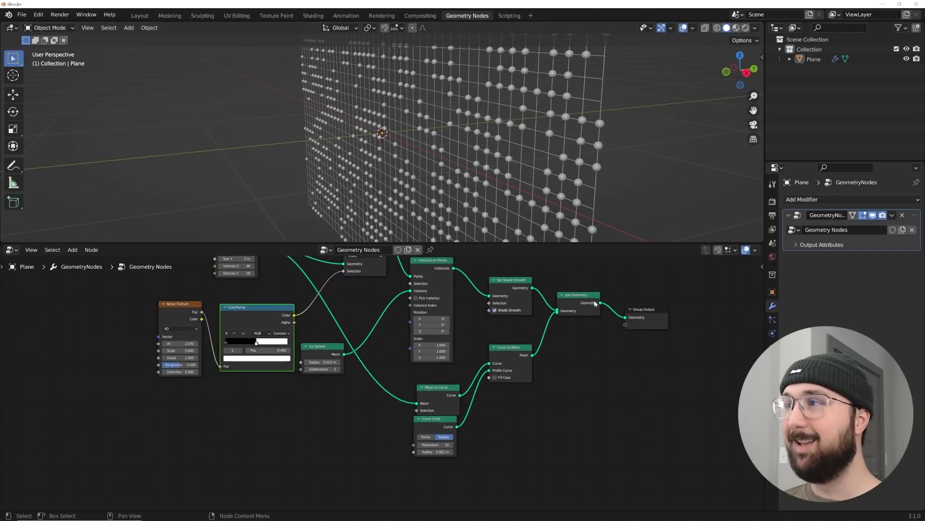
left_click_drag(587, 297, 585, 469)
left_click_drag(655, 316, 663, 463)
middle_click_drag(551, 453, 553, 373)
scroll(554, 374, "up", 1)
Step: Add a Transform node below the Curve Circle node
key("shift+a")
left_click(359, 319)
type("trans")
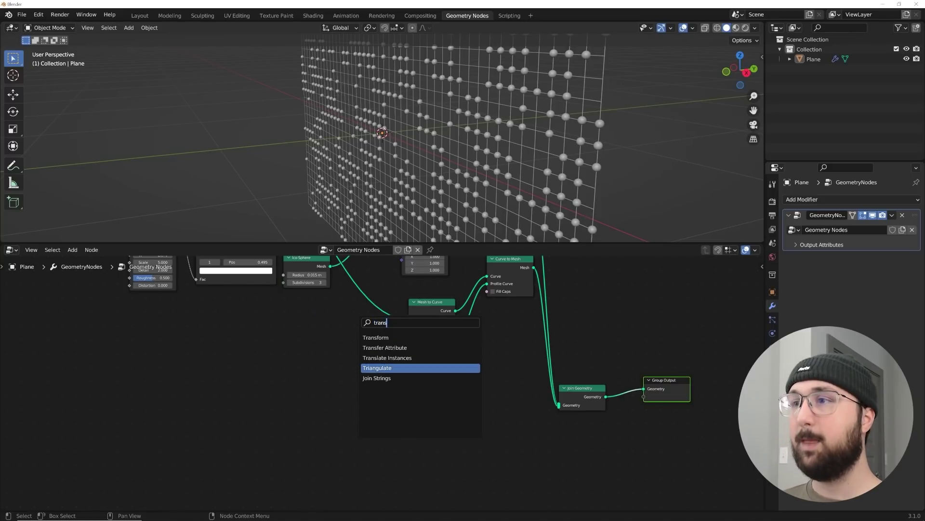
left_click(375, 337)
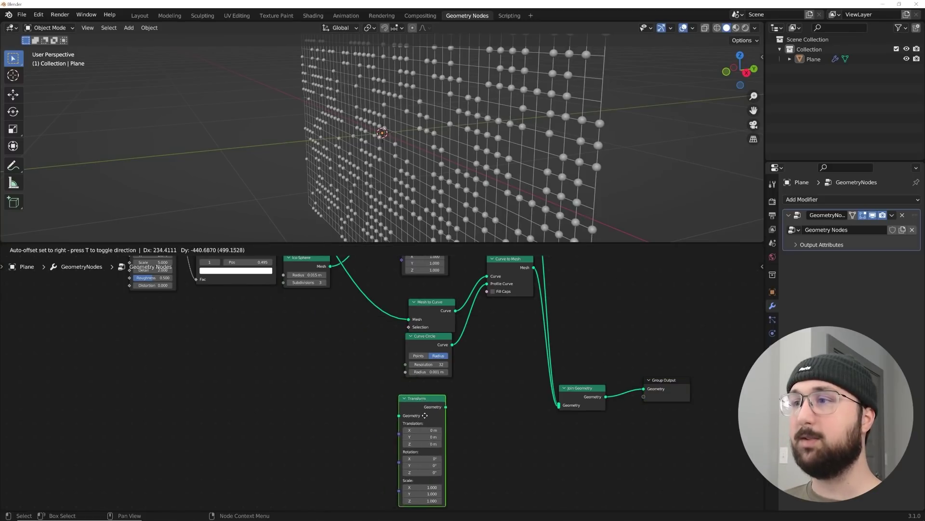
left_click(420, 399)
Step: Move the Grid node down level with the Transform node and link its mesh through Transform into Join Geometry
scroll(420, 399, "down", 1)
scroll(420, 399, "down", 2)
left_click_drag(282, 265, 299, 424)
scroll(300, 402, "up", 2)
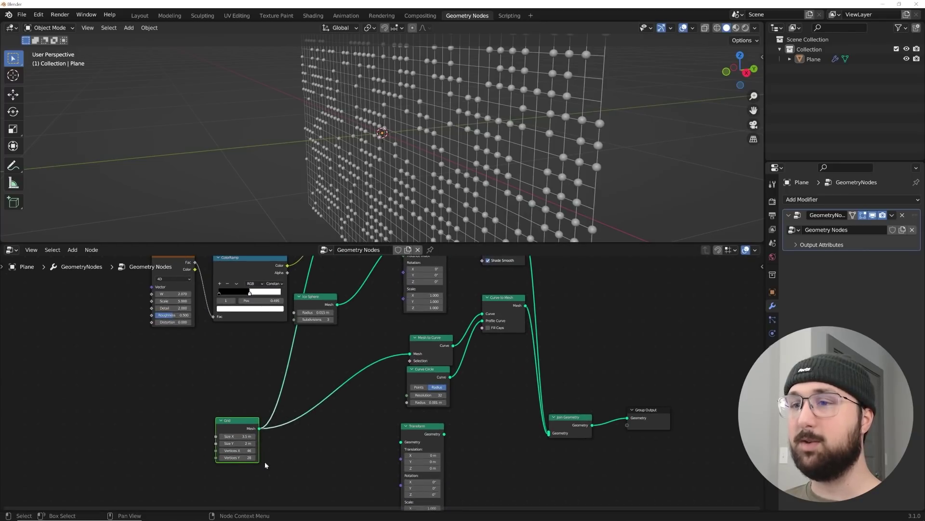
scroll(263, 471, "up", 2)
left_click_drag(221, 396, 414, 413)
mouse_move(474, 402)
left_mouse_down()
mouse_move(547, 418)
mouse_move(615, 403)
left_mouse_up()
middle_click_drag(553, 206, 485, 194)
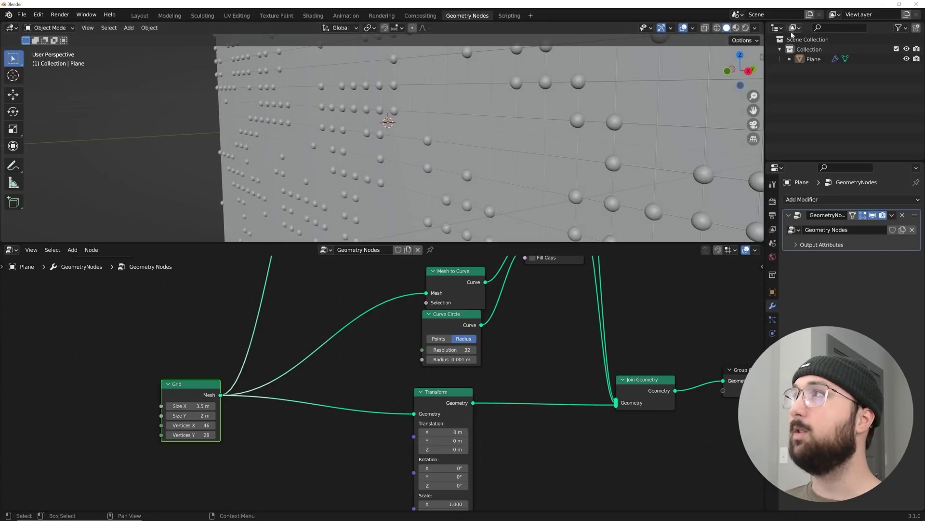
Step: Enable Cavity in the viewport shading options
left_click(755, 27)
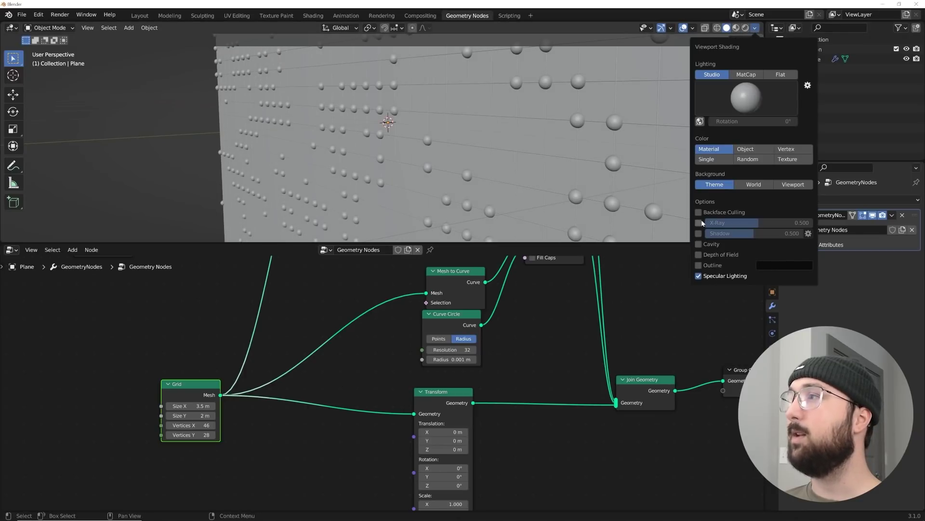
left_click(699, 244)
middle_click_drag(542, 145, 489, 165)
Step: Set the Transform node's Z translation to about 0.22 m
middle_click_drag(401, 447, 411, 343)
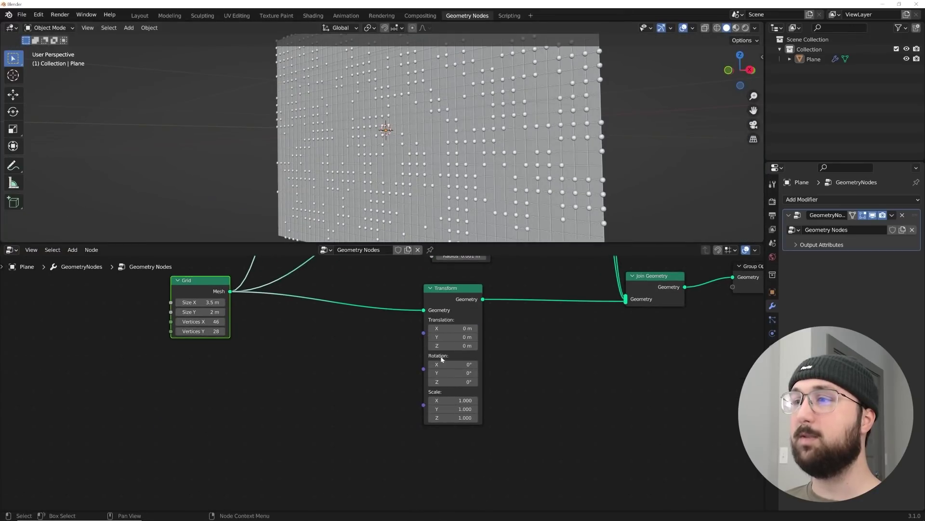
left_click_drag(453, 348, 470, 348)
middle_click_drag(538, 165, 493, 165)
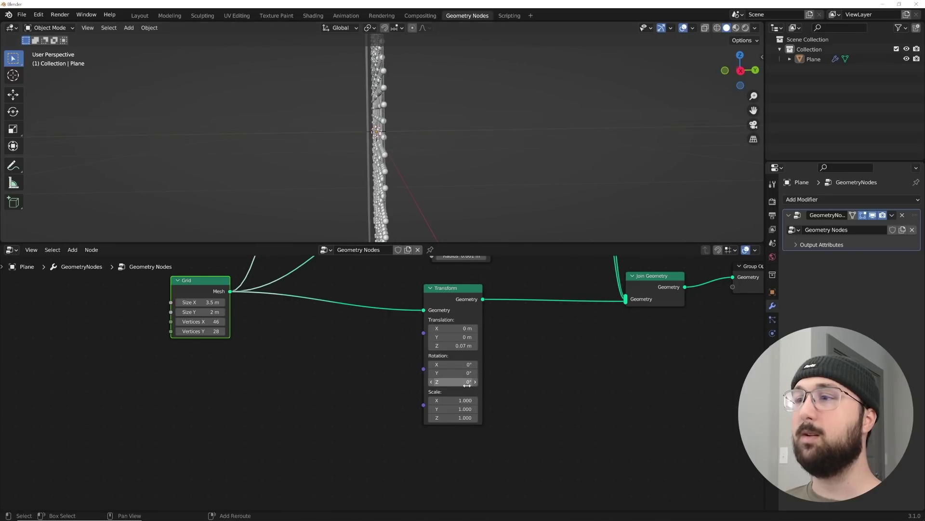
mouse_move(453, 346)
left_mouse_down()
mouse_move(429, 345)
mouse_move(470, 345)
left_mouse_up()
Step: Examine the offset grid surface against the sphere lattice and review the node layout
middle_click_drag(386, 164, 473, 151)
scroll(430, 159, "down", 4)
scroll(408, 199, "up", 4)
scroll(457, 391, "down", 3)
scroll(457, 391, "down", 3)
middle_click_drag(481, 335, 442, 385)
scroll(450, 386, "down", 4)
scroll(459, 412, "up", 3)
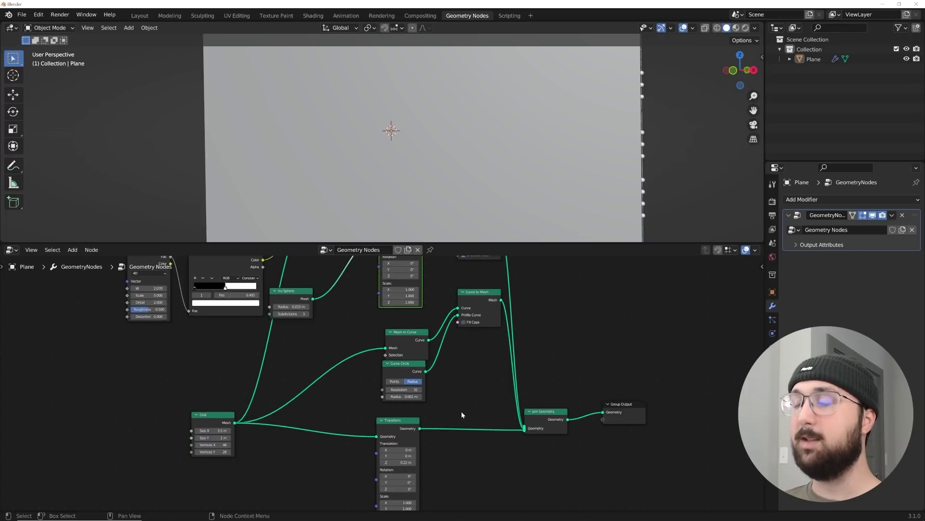
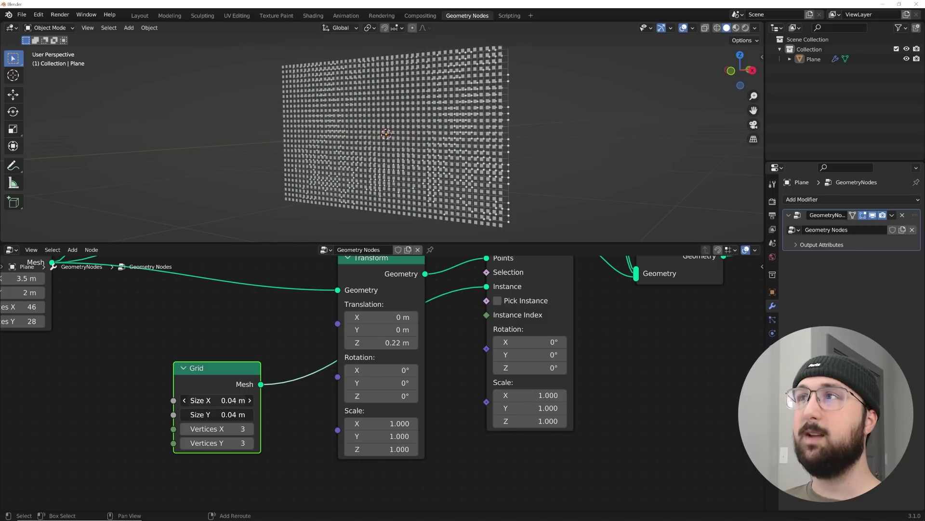
Step: Move the small 0.05 m Grid node and the main Grid node away from the Transform node to make room
middle_click_drag(384, 135, 426, 133)
scroll(427, 133, "down", 4)
middle_click_drag(347, 318, 373, 387)
scroll(373, 386, "down", 1)
scroll(464, 161, "up", 6)
mouse_move(464, 162)
middle_mouse_down()
mouse_move(338, 163)
mouse_move(463, 162)
middle_mouse_up()
scroll(339, 435, "down", 2)
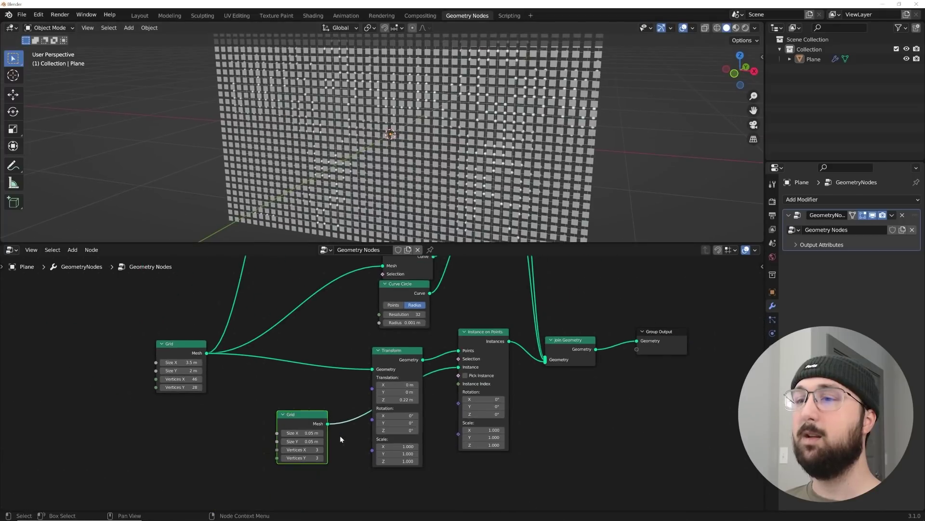
left_click_drag(305, 423, 261, 437)
left_click_drag(193, 343, 182, 341)
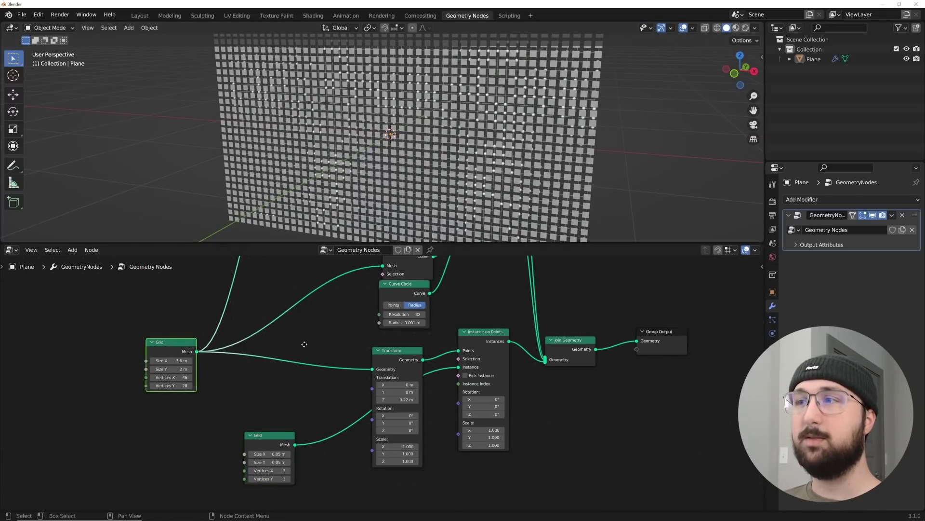
Step: Insert a Separate Geometry node on the link between the main Grid and the Transform node
middle_click_drag(303, 341, 306, 411)
scroll(307, 411, "down", 5)
scroll(309, 410, "up", 4)
key("shift+a")
left_click(336, 251)
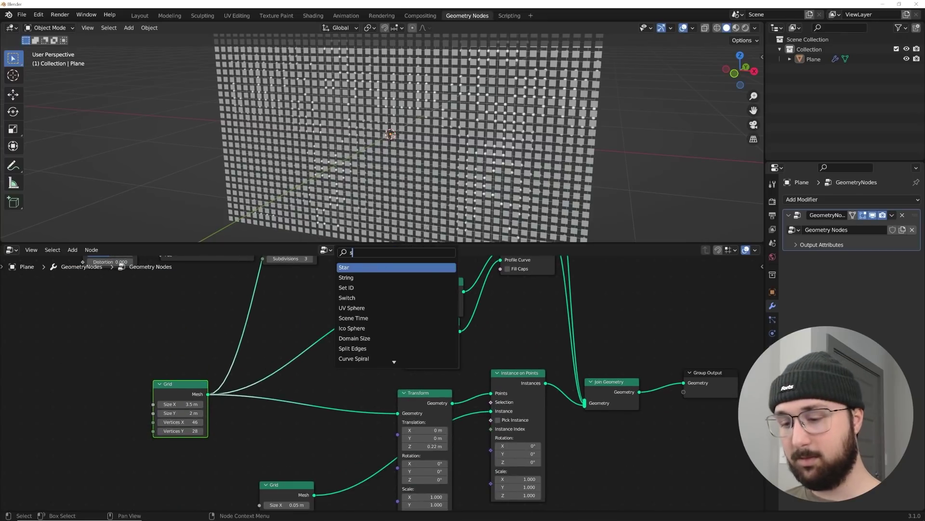
key("Down")
key("Down")
key("Return")
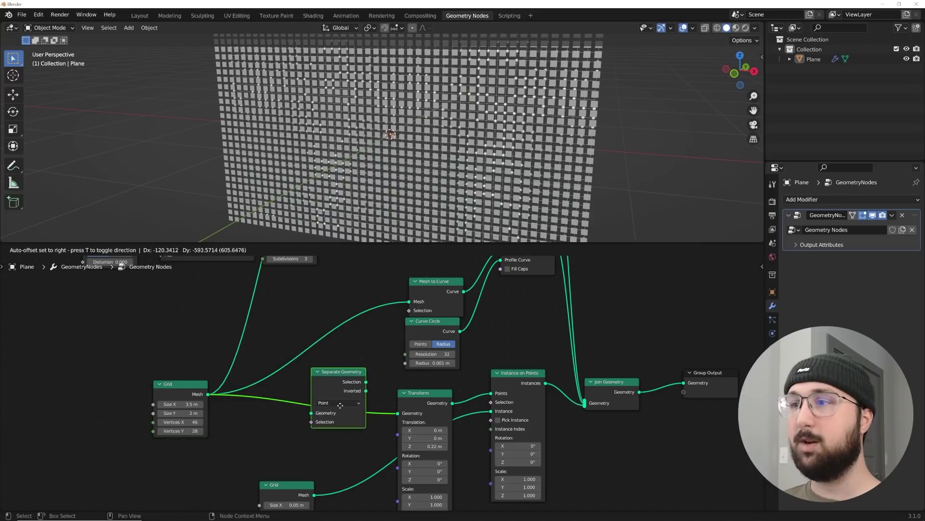
left_click(336, 420)
middle_click_drag(272, 352, 282, 395)
scroll(282, 395, "down", 3)
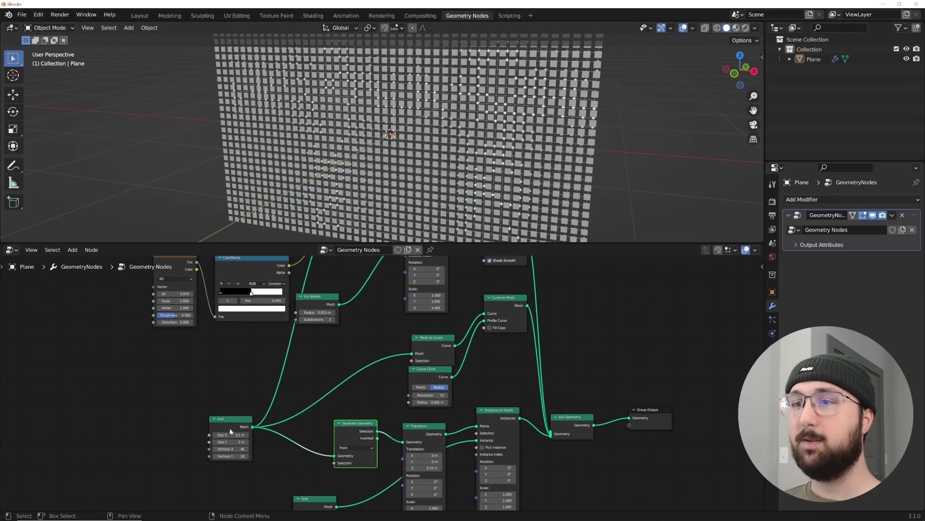
Step: Move the Noise Texture and ColorRamp nodes down below the main Grid node, close to the Separate Geometry node
middle_click_drag(230, 436, 230, 373)
scroll(231, 373, "up", 4)
left_click_drag(184, 351, 183, 358)
mouse_move(429, 362)
left_mouse_down()
mouse_move(420, 352)
mouse_move(427, 356)
left_mouse_up()
left_click_drag(334, 363, 341, 371)
scroll(324, 360, "down", 4)
left_click_drag(297, 304, 299, 305)
scroll(308, 310, "up", 3)
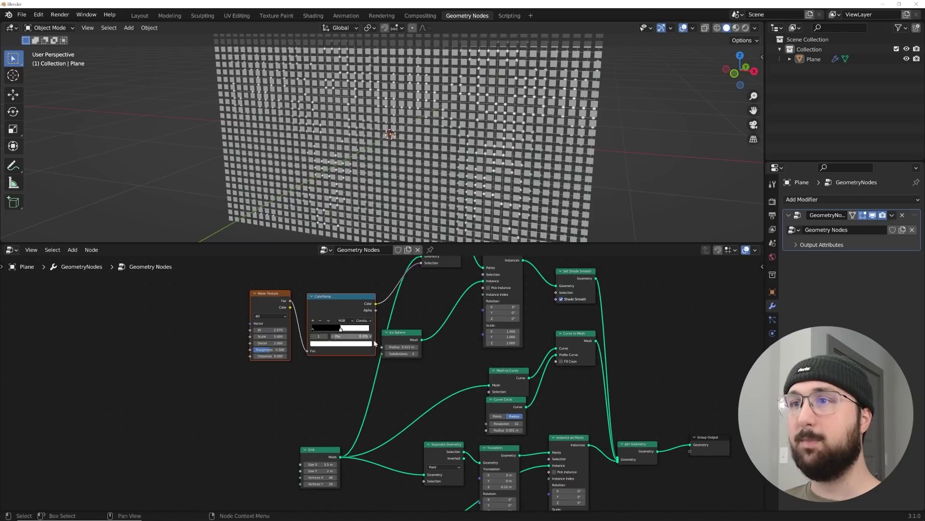
key("g")
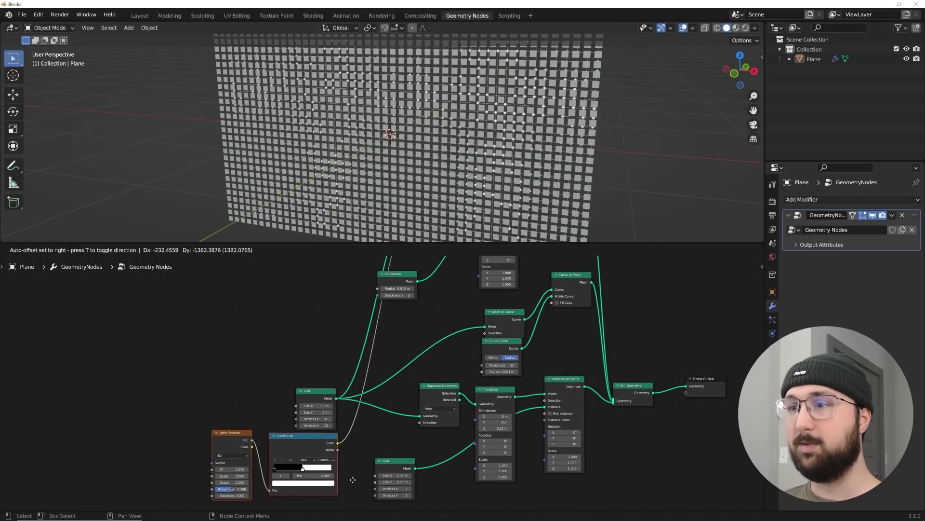
left_click(388, 371)
scroll(381, 386, "up", 2)
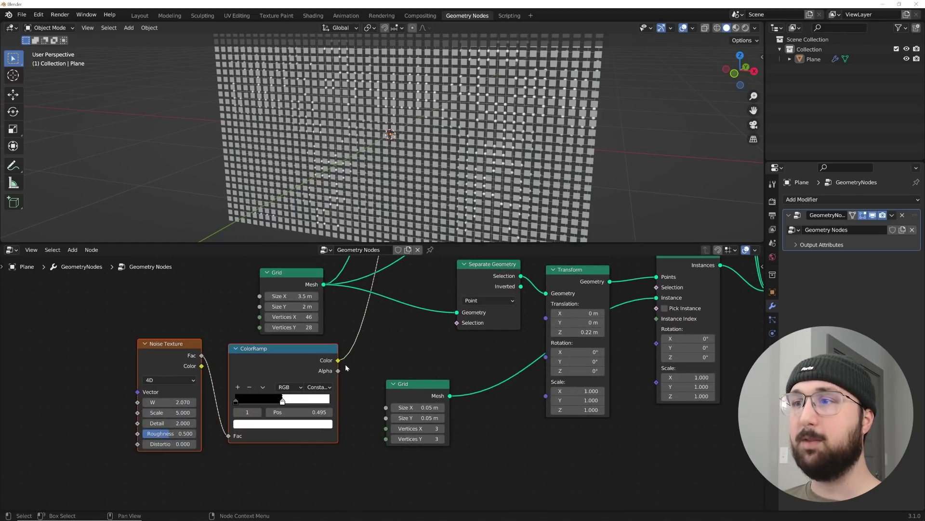
Step: Try driving the Separate Geometry selection with the existing ColorRamp's Color while varying the Noise Texture's W, then undo the changes and unlink it
left_click_drag(455, 325, 457, 323)
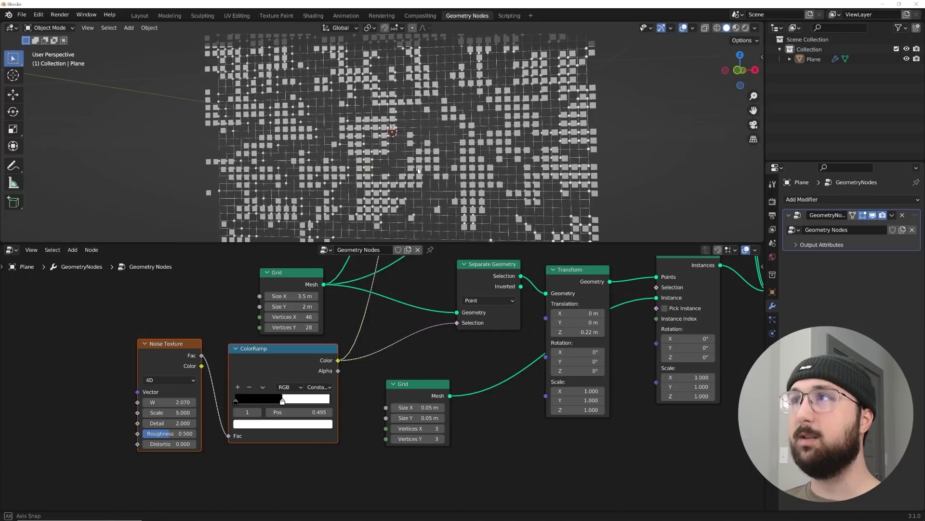
left_click_drag(172, 400, 189, 401)
middle_click_drag(289, 125, 284, 189)
left_click_drag(171, 401, 193, 401)
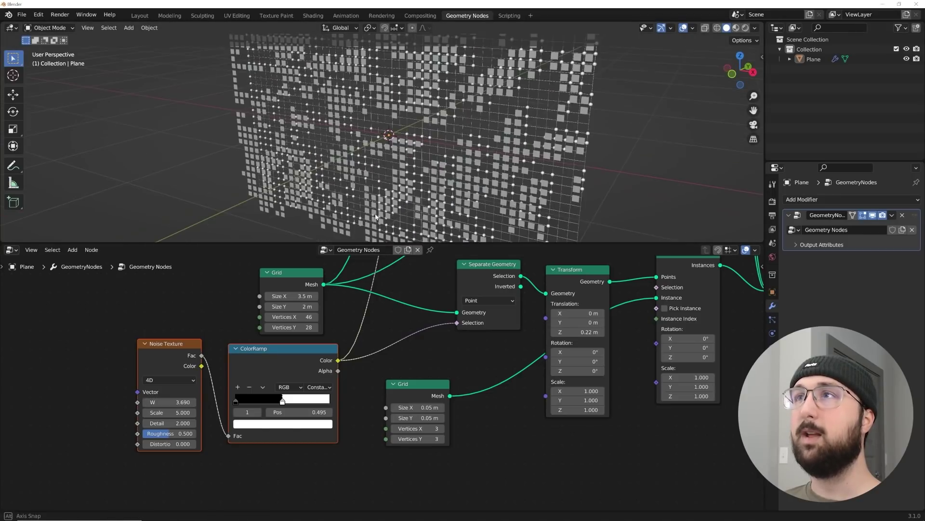
middle_click_drag(366, 159, 380, 194)
left_click_drag(172, 401, 189, 402)
scroll(287, 389, "down", 2)
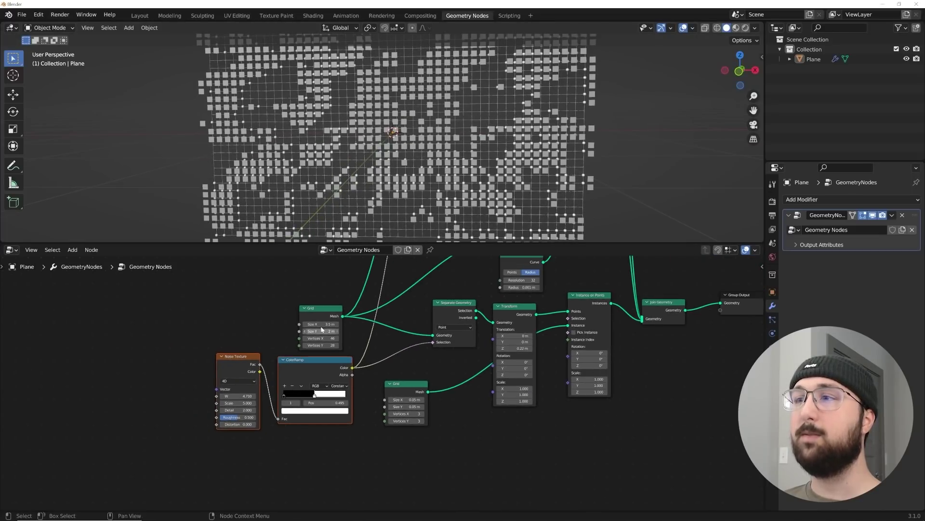
left_click_drag(328, 382, 263, 387)
key("ctrl+z")
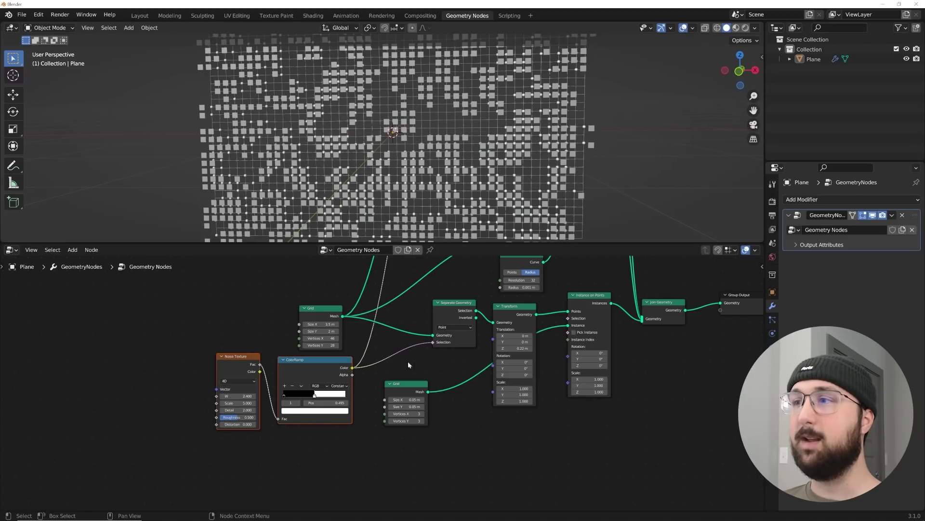
left_click_drag(433, 342, 386, 356)
Step: Move the ColorRamp back up above the main Grid and place a duplicate of it beside the Noise Texture
middle_click_drag(318, 374, 337, 443)
left_click_drag(337, 445, 334, 340)
middle_click_drag(350, 339, 351, 291)
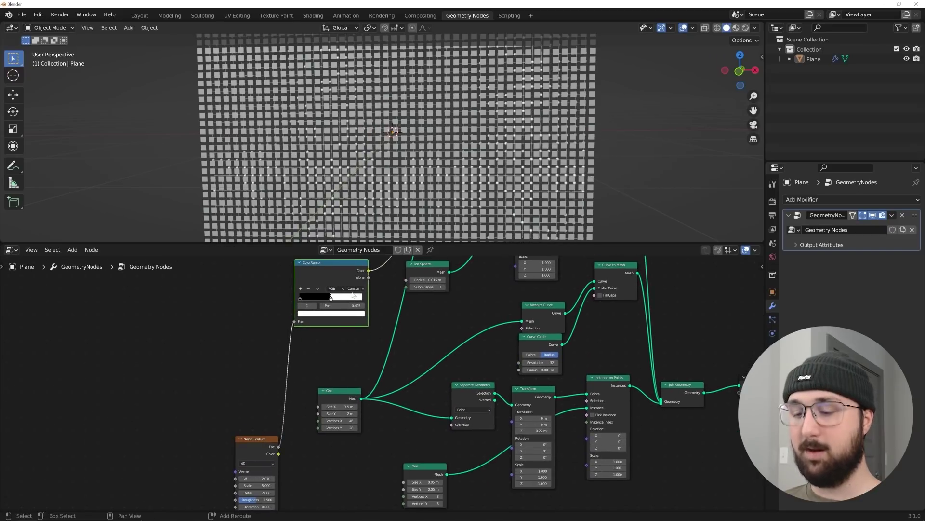
key("shift+d")
left_click(362, 481)
scroll(290, 403, "up", 3)
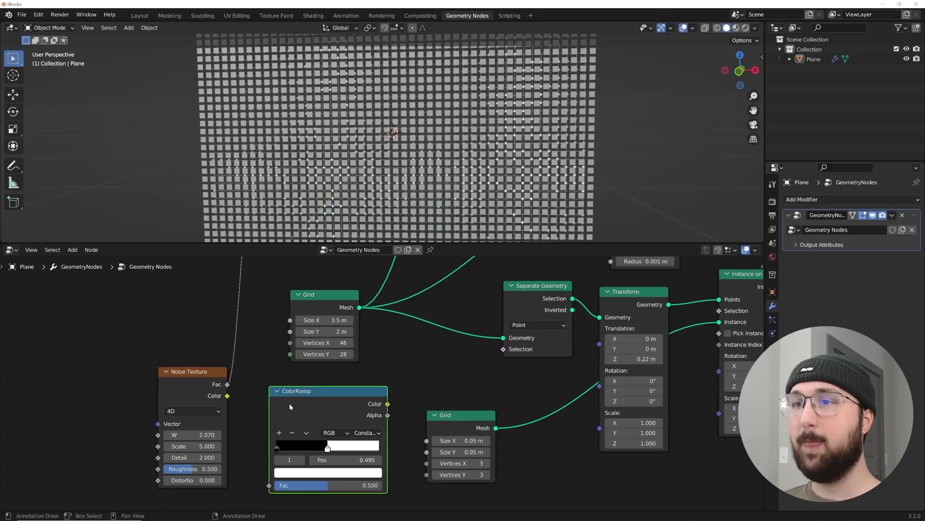
Step: Connect the Noise Texture's Fac to the duplicate ColorRamp and its Color to the Separate Geometry node's Selection
left_click_drag(272, 486, 273, 485)
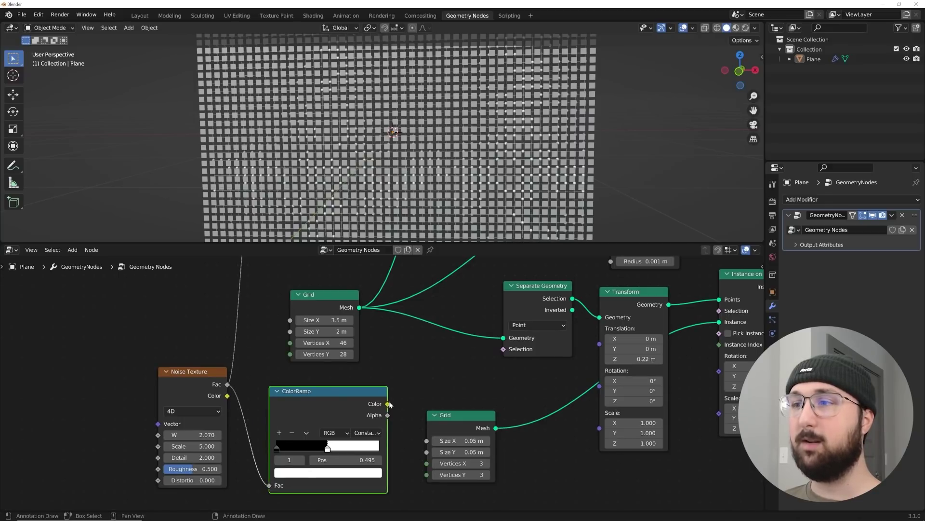
left_click_drag(492, 346, 503, 349)
middle_click_drag(459, 227, 414, 193)
scroll(415, 193, "up", 5)
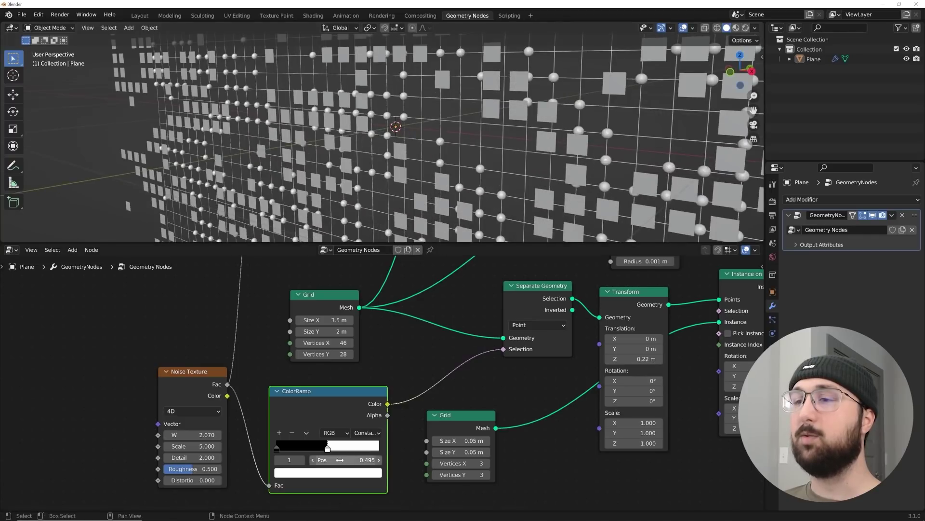
Step: Set the white stop to about 0.525 on the original ColorRamp and about 0.502 on the duplicate ColorRamp
left_click_drag(328, 449, 358, 449)
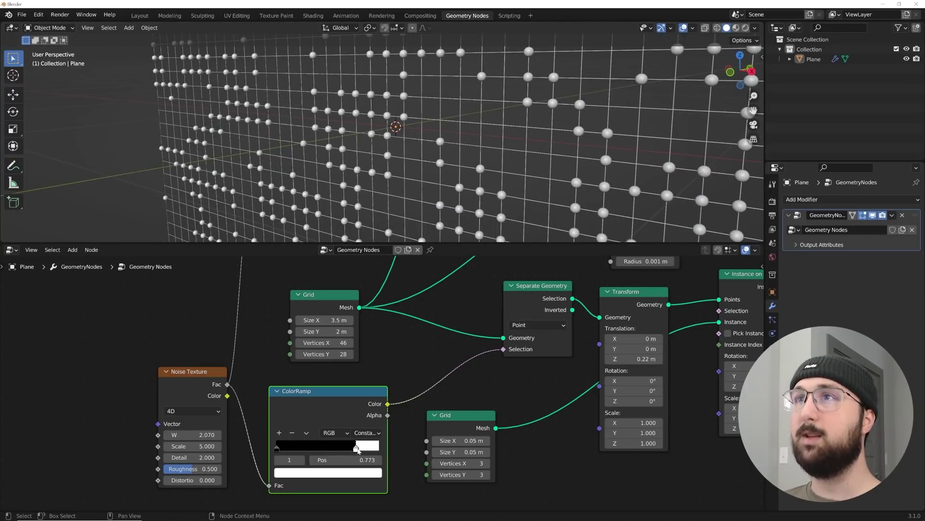
middle_click_drag(422, 323, 421, 456)
scroll(422, 366, "down", 1)
middle_click_drag(423, 357, 424, 424)
mouse_move(314, 361)
left_mouse_down()
mouse_move(331, 361)
mouse_move(314, 363)
left_mouse_up()
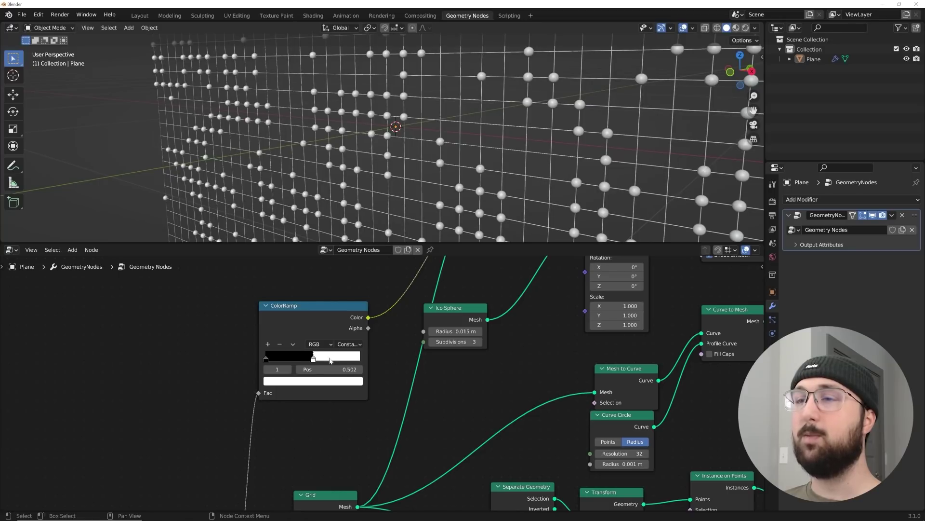
middle_click_drag(350, 471, 380, 316)
left_click_drag(384, 483, 358, 483)
Step: Set the Noise Texture's W to about 5.37 and check the panels against the spheres from several angles
middle_click_drag(409, 226, 453, 195)
scroll(439, 187, "down", 4)
left_click_drag(239, 469, 403, 469, "shift")
middle_click_drag(405, 165, 345, 164)
scroll(358, 169, "down", 6)
middle_click_drag(419, 181, 378, 171)
scroll(407, 155, "up", 6)
scroll(307, 388, "down", 2)
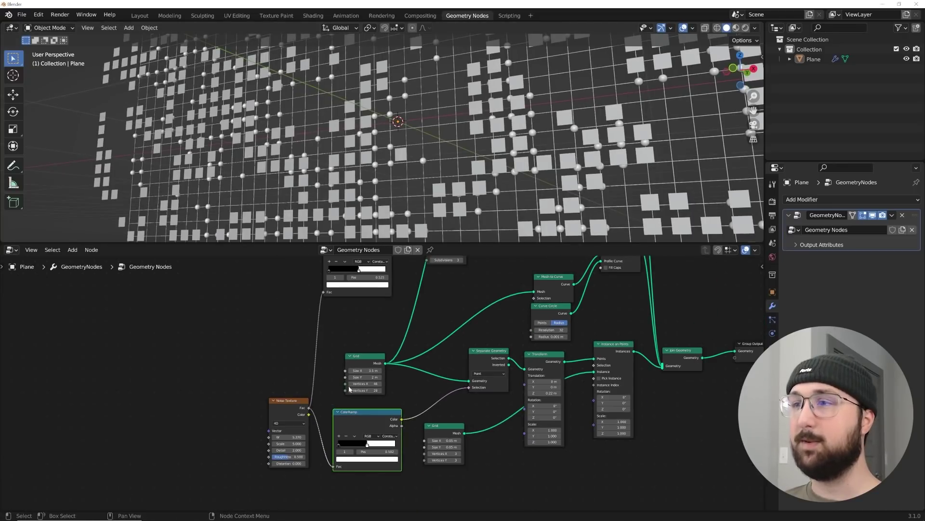
Step: Move the Noise Texture, the duplicate ColorRamp and the main Grid node apart to make room for another node
left_click_drag(285, 427, 209, 423)
left_click_drag(359, 419, 292, 420)
left_click_drag(373, 366, 361, 315)
scroll(354, 316, "up", 2)
scroll(355, 317, "up", 2)
middle_click_drag(345, 298, 352, 356)
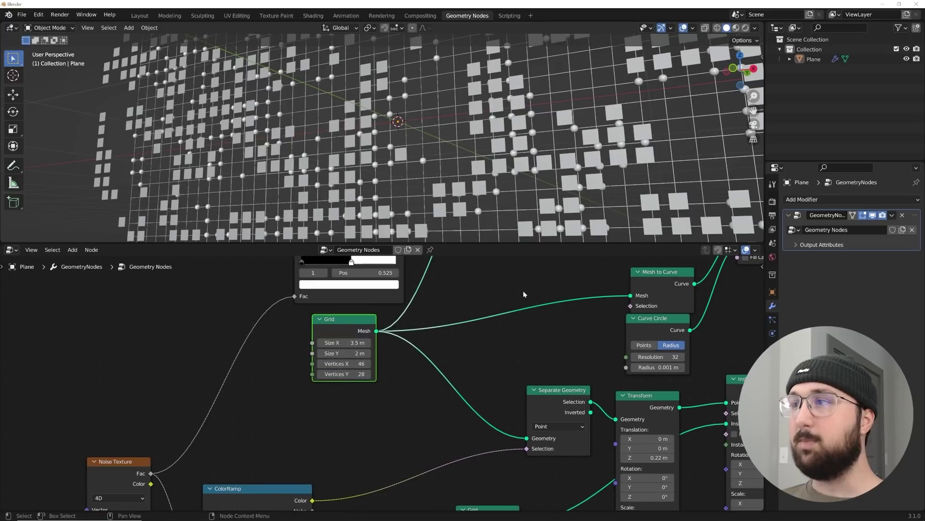
Step: Duplicate the main Grid node, feed the copy into Separate Geometry, and set its Vertices X and Y to 19
key("shift+d")
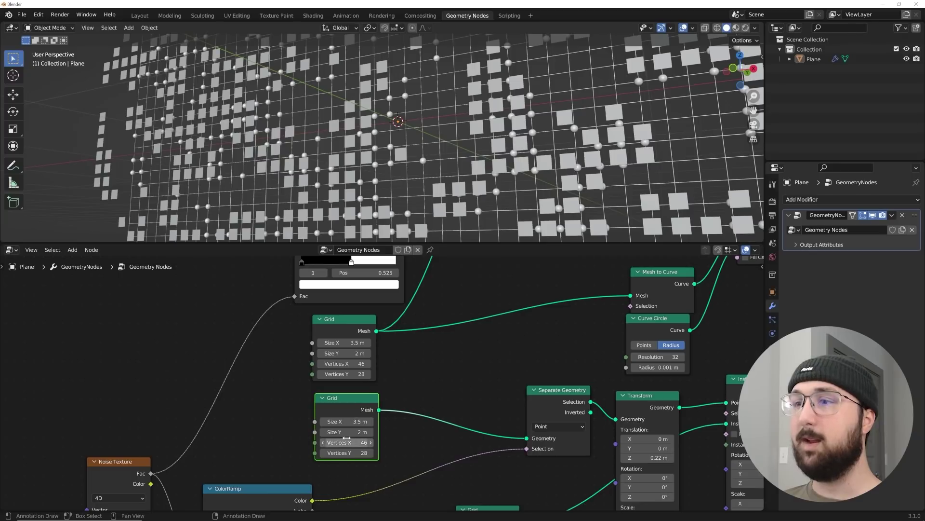
scroll(376, 159, "down", 4)
middle_click_drag(376, 159, 392, 159)
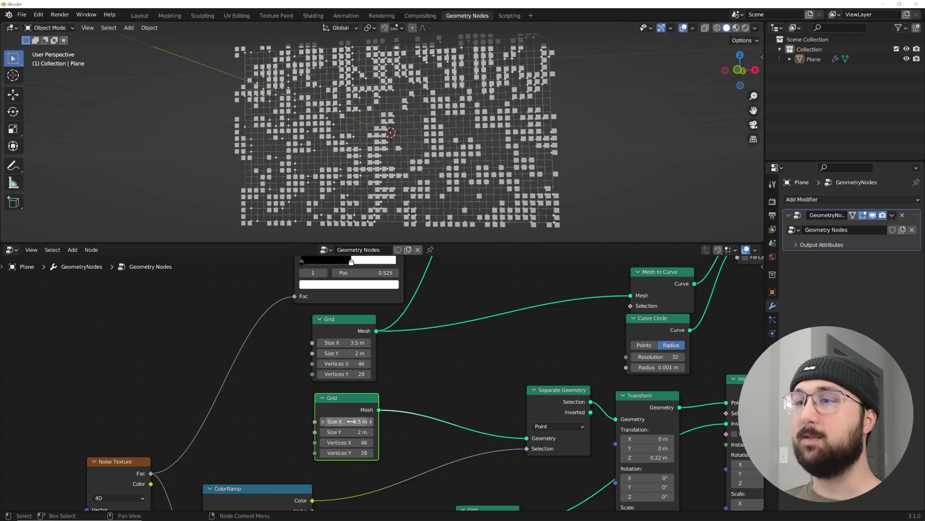
mouse_move(348, 442)
left_mouse_down()
mouse_move(320, 443)
mouse_move(356, 452)
mouse_move(359, 442)
left_mouse_up()
scroll(382, 138, "up", 3)
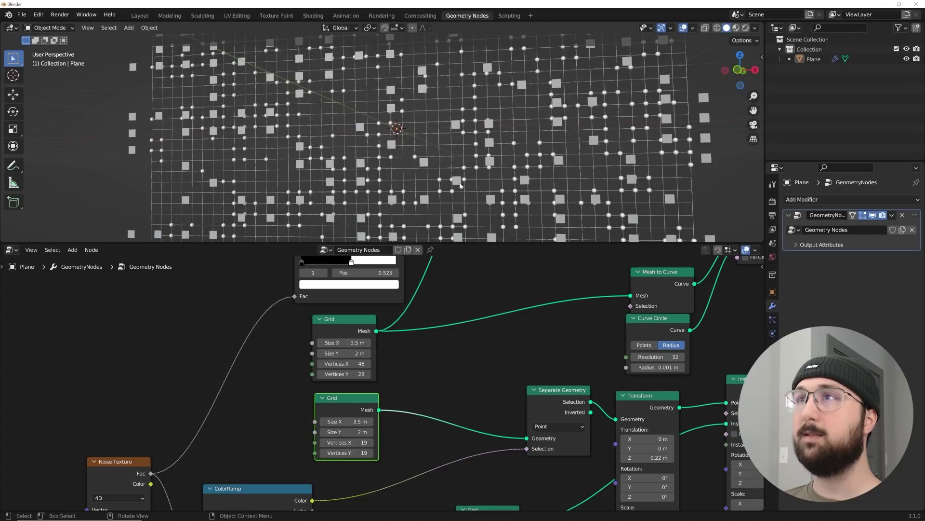
Step: Rearrange the small Grid and Instance on Points nodes, and set the small Grid's Size X and Size Y to 0.1 m
middle_click_drag(542, 452, 489, 317)
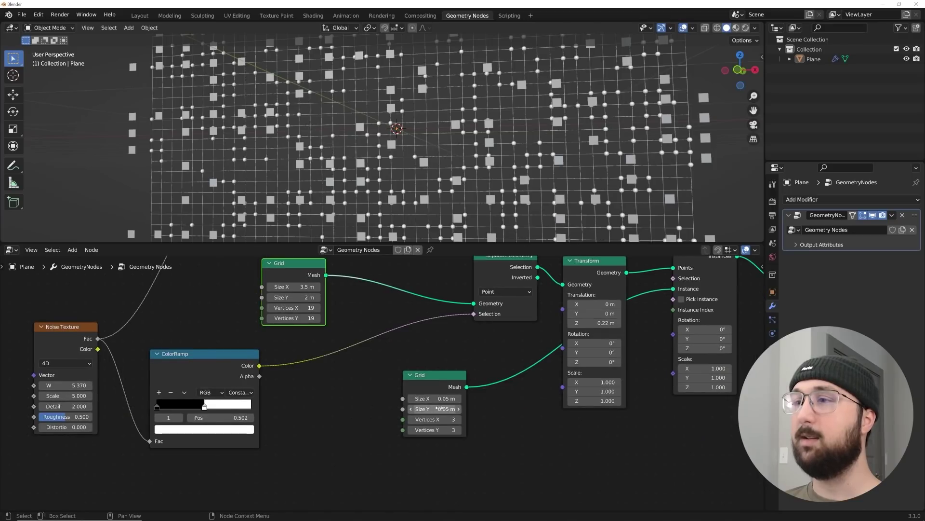
left_click_drag(441, 385, 460, 376)
middle_click_drag(525, 350, 362, 397)
left_click_drag(548, 300, 537, 299)
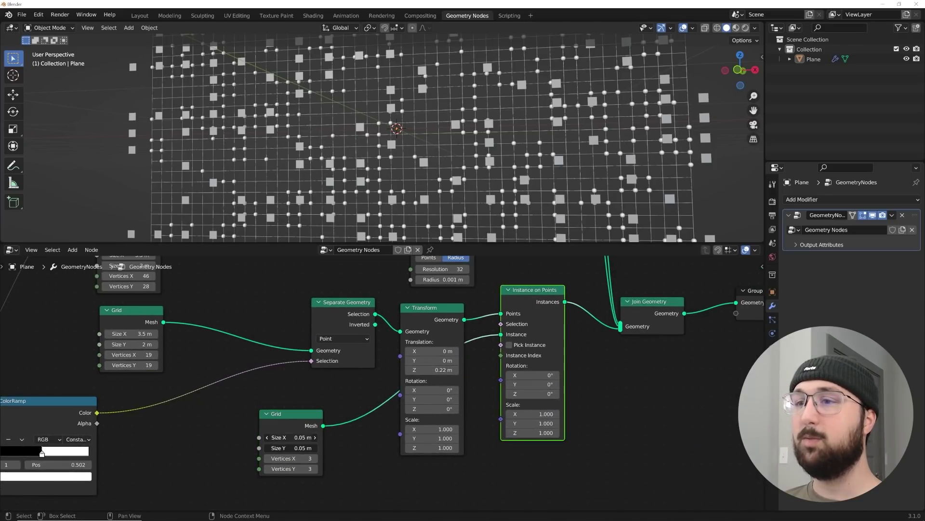
left_click_drag(291, 448, 293, 448, "shift")
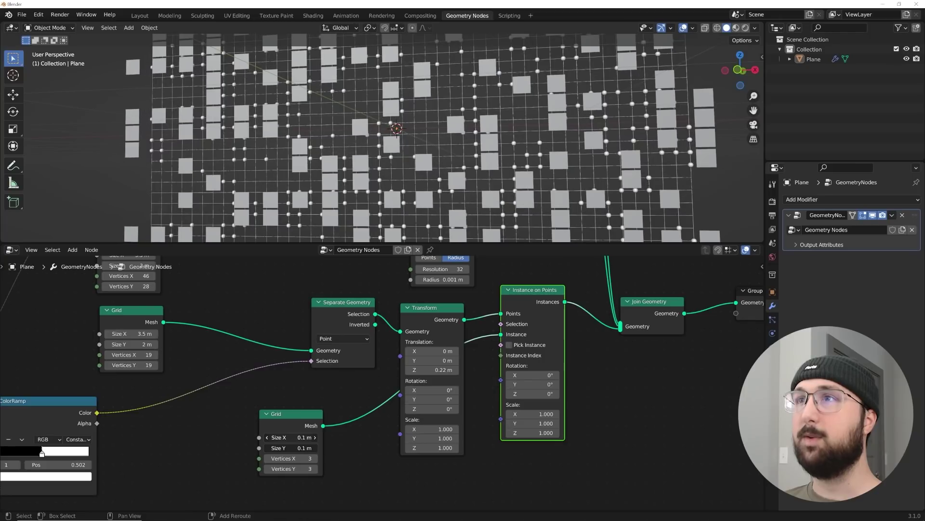
middle_click_drag(289, 169, 284, 183)
Step: Try a Size Y of 3.9 m on the duplicated Grid that places the panels
middle_click_drag(162, 355, 281, 381)
left_click_drag(248, 370, 340, 371)
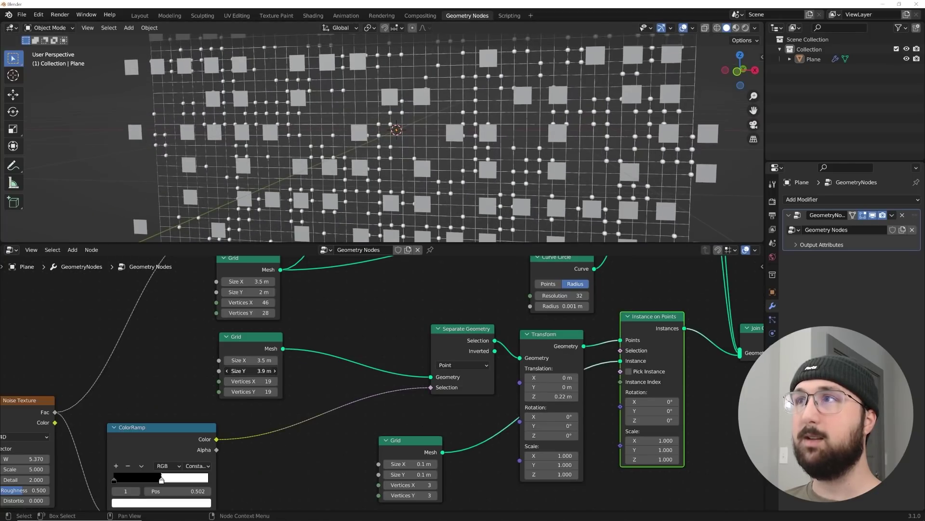
middle_click_drag(357, 174, 379, 142)
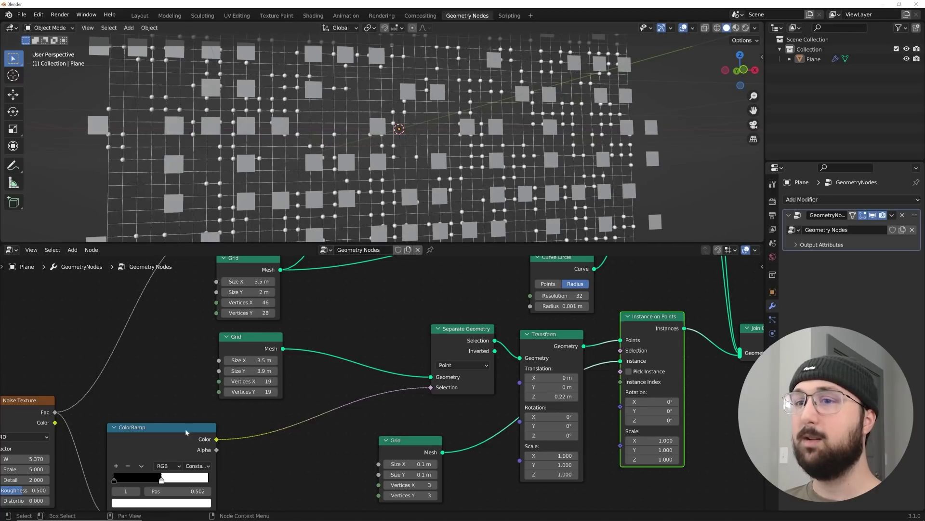
Step: Lower the duplicate ColorRamp's stop to about 0.255, restore the panel-placing Grid to 3.5 m by 2 m, and set its Vertices Y to 10
middle_click_drag(152, 437, 220, 409)
left_click_drag(230, 448, 207, 449)
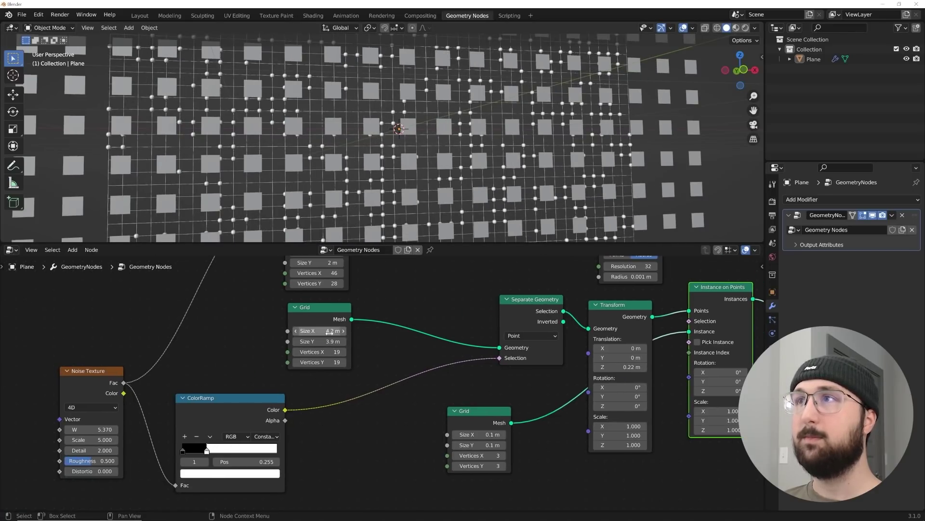
mouse_move(313, 351)
left_mouse_down()
mouse_move(342, 351)
mouse_move(322, 354)
left_mouse_up()
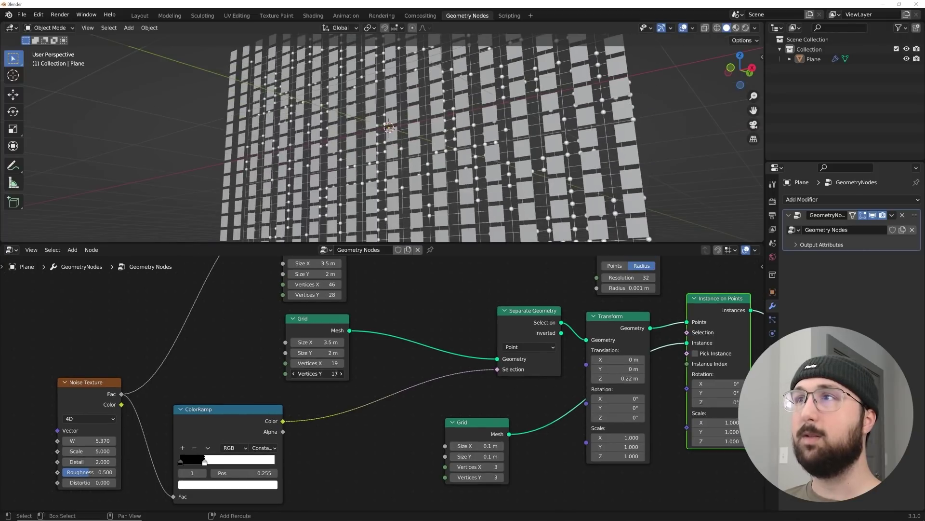
left_click_drag(317, 373, 331, 373)
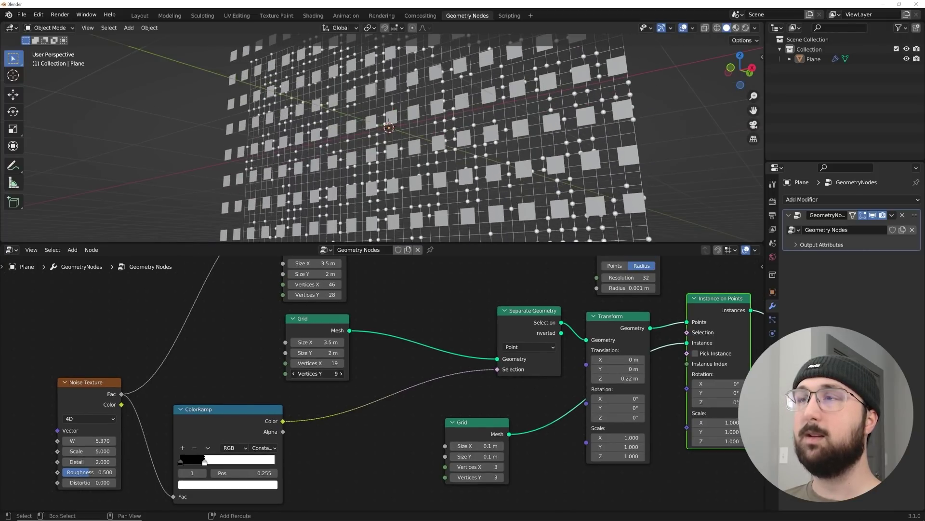
middle_click_drag(420, 101, 501, 113)
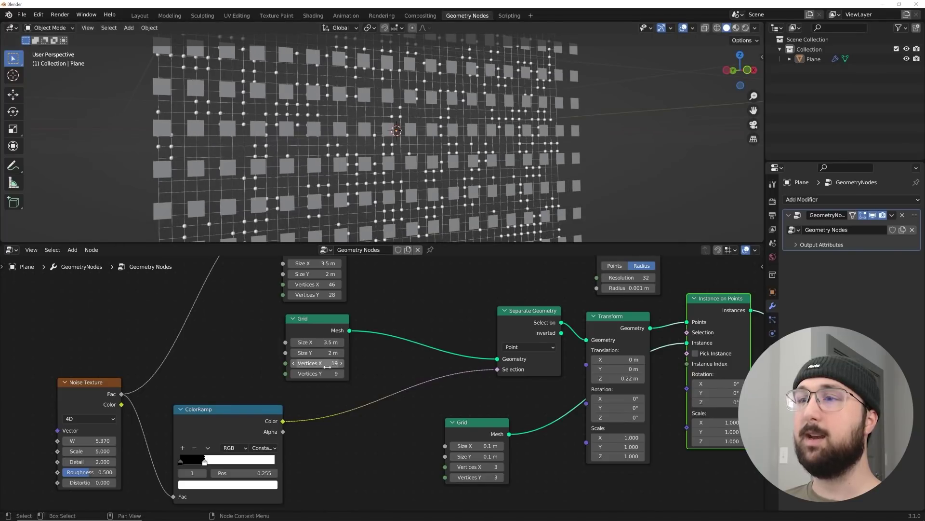
left_click_drag(317, 373, 324, 373)
middle_click_drag(441, 118, 468, 126)
Step: Set the duplicate ColorRamp's white stop to about 0.468 and the Noise Texture's W to about 6.66
left_click_drag(204, 461, 224, 462)
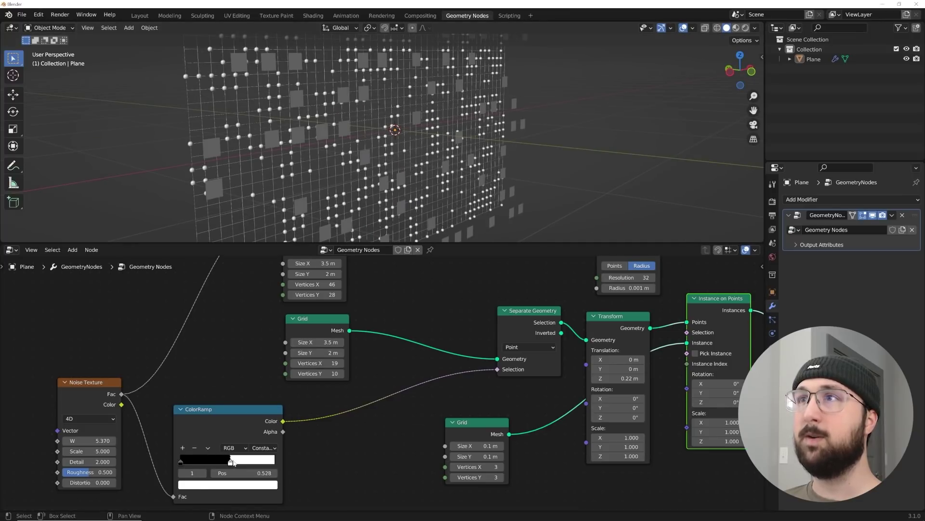
middle_click_drag(417, 234, 399, 186)
scroll(377, 201, "down", 4)
left_click_drag(107, 440, 158, 440)
middle_click_drag(441, 147, 427, 117)
scroll(383, 170, "up", 5)
left_click_drag(90, 440, 101, 440)
Step: Set the Transform node's Z translation to 0.39 m to push the panels further from the sphere lattice
middle_click_drag(436, 179, 381, 195)
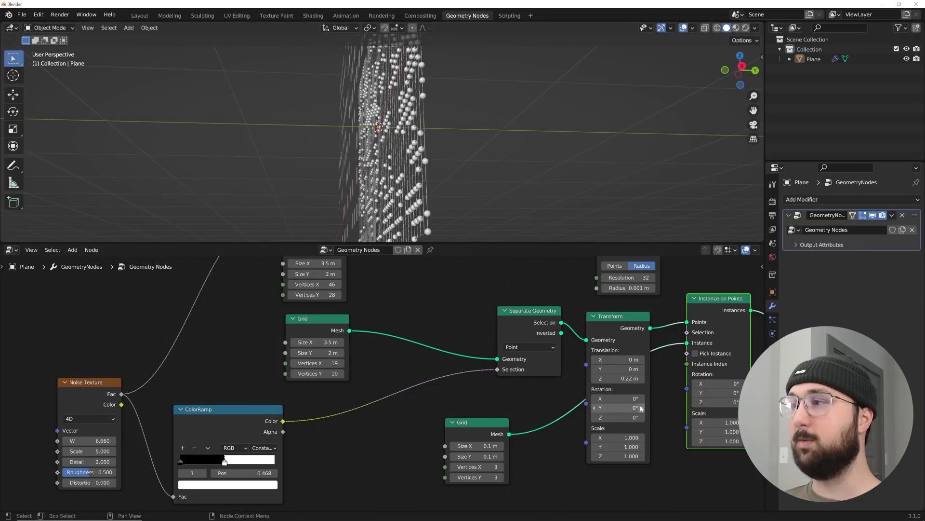
middle_click_drag(451, 185, 511, 202)
left_click_drag(626, 376, 639, 375)
middle_click_drag(424, 174, 501, 171)
scroll(472, 172, "up", 5)
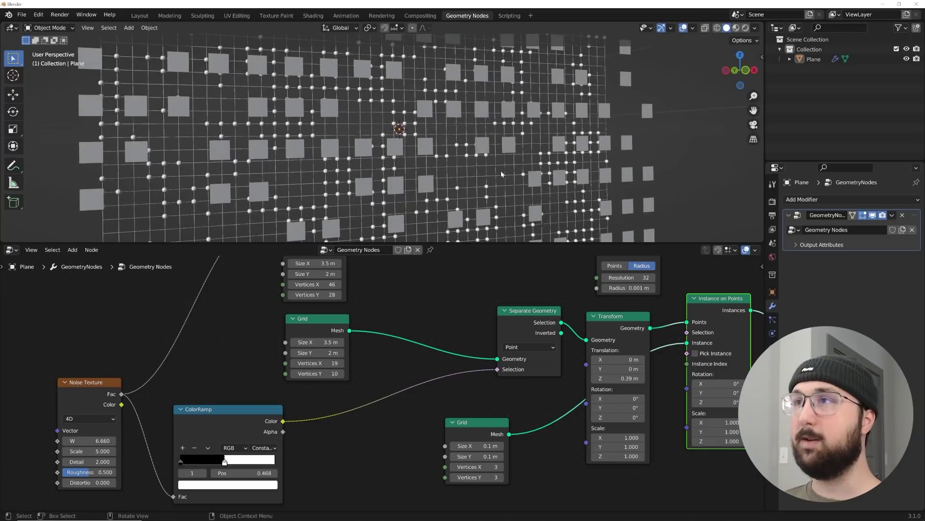
scroll(500, 171, "down", 6)
scroll(491, 277, "down", 1)
Step: Insert a Set Material node between the Join Geometry and Group Output nodes
middle_click_drag(615, 361, 249, 424)
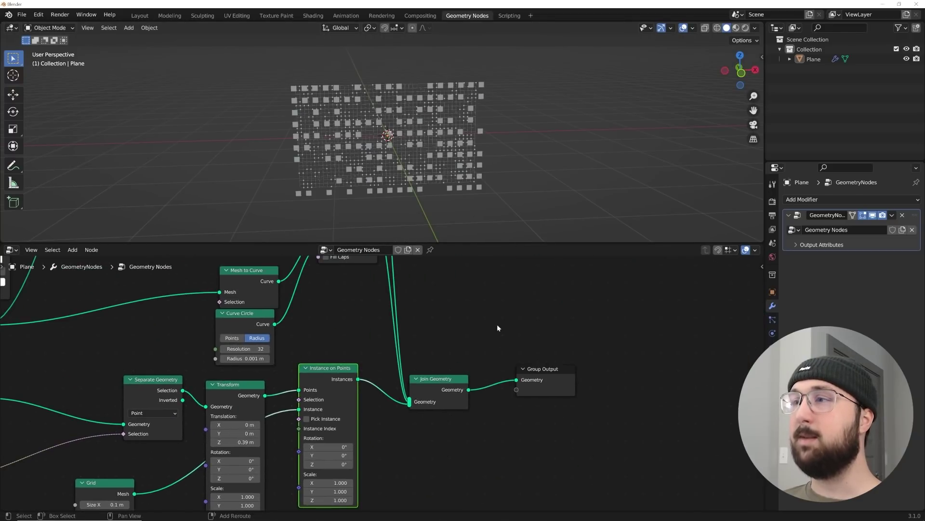
key("shift+a")
type("se")
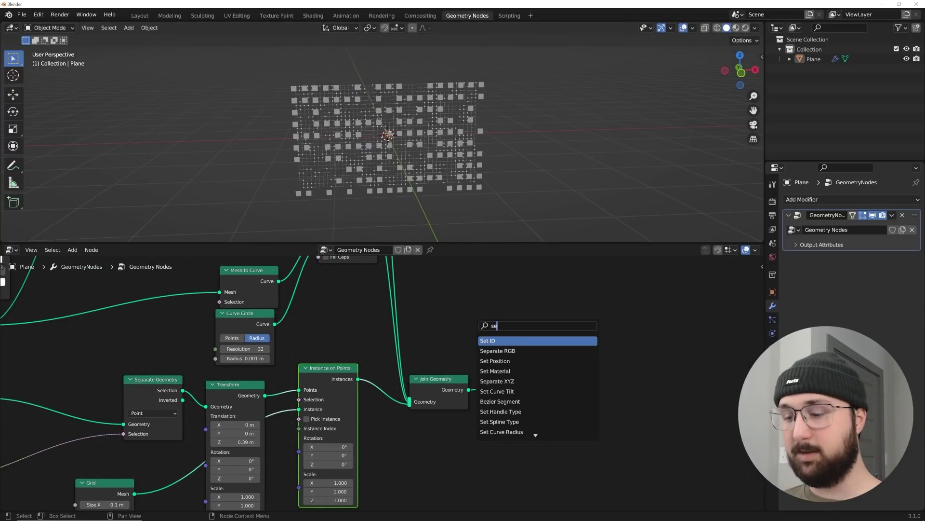
type("t")
left_click(501, 360)
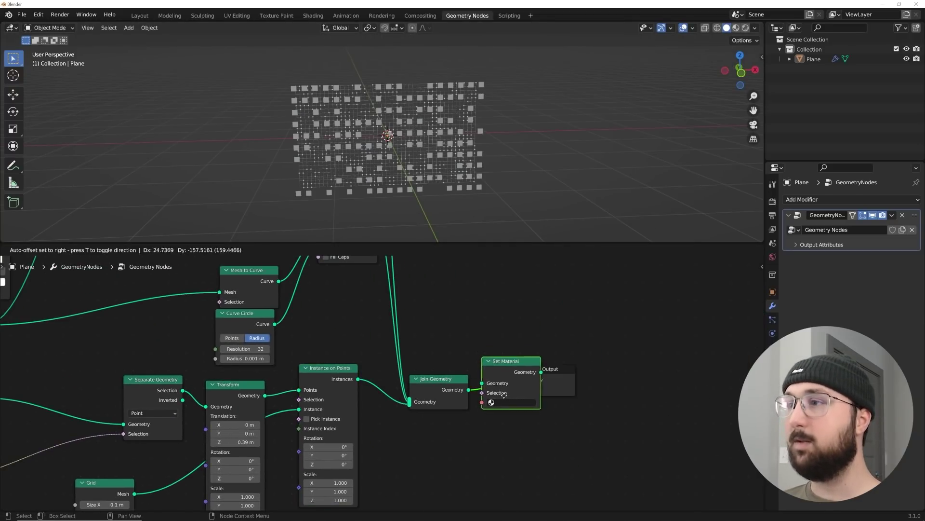
left_click(507, 401)
Step: Create a new material, Material.001, with an Emission surface and assign it in the Set Material node
left_click(772, 374)
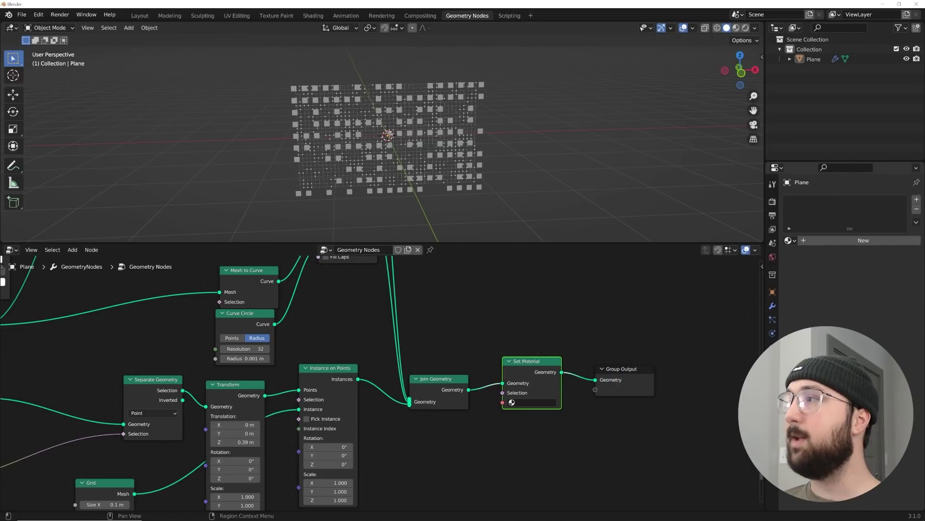
left_click(865, 241)
left_click(867, 301)
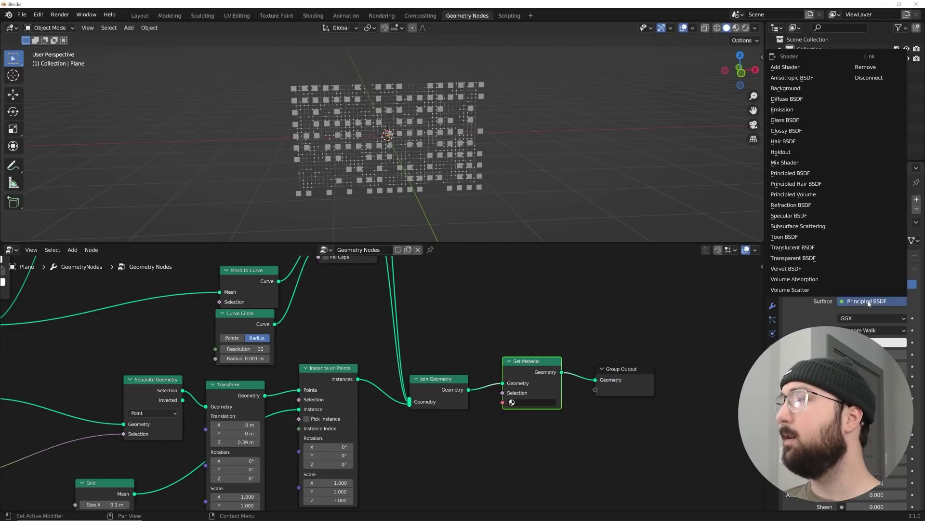
left_click(802, 108)
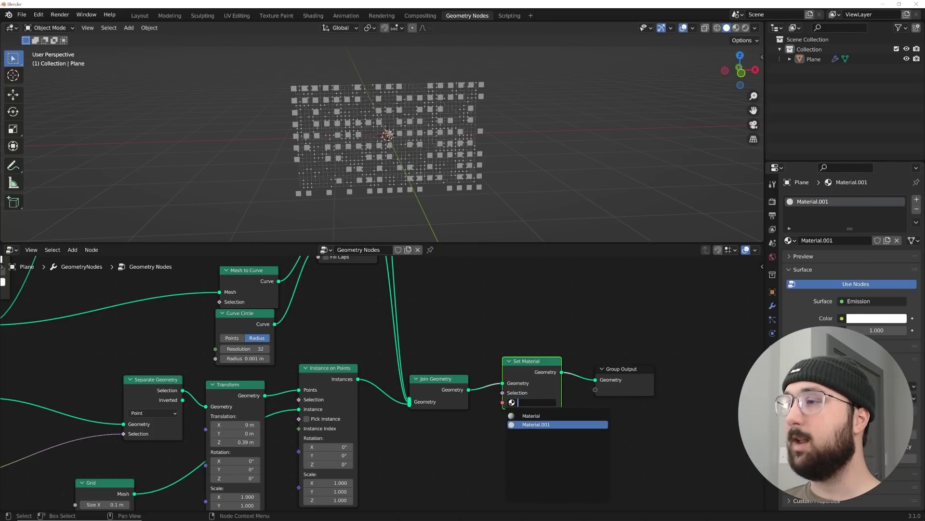
left_click(535, 424)
Step: Preview the materials in the viewport, then give the emission a light blue color and a strength of 8.4
left_click(736, 27)
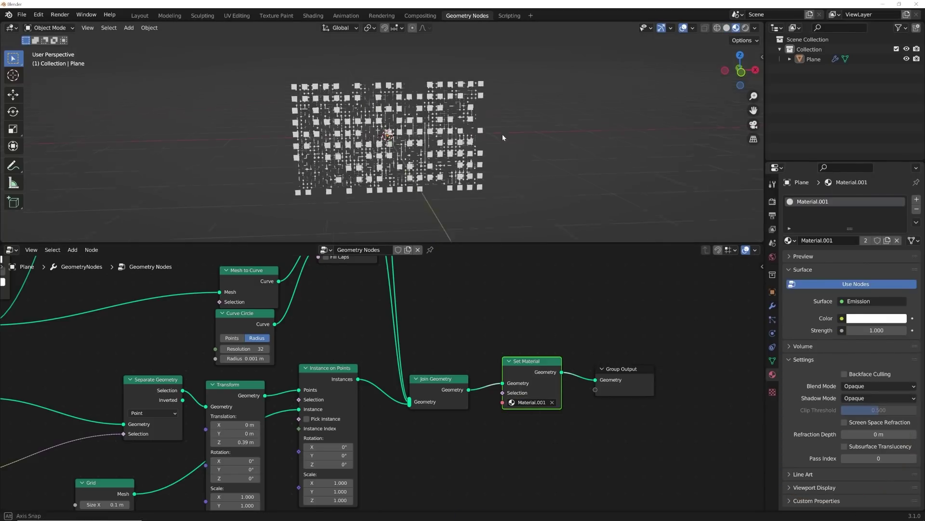
scroll(492, 154, "up", 3)
left_click(875, 320)
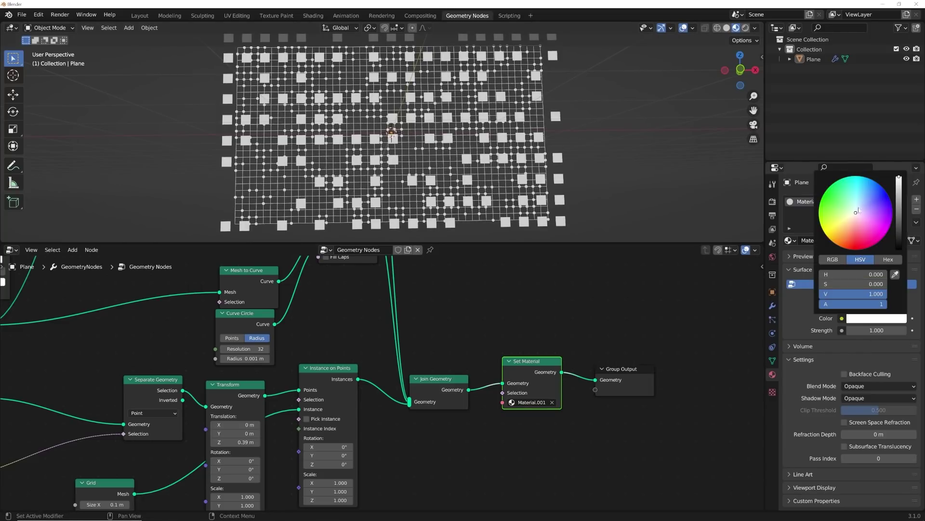
left_click_drag(863, 206, 860, 201)
left_click_drag(862, 330, 899, 331)
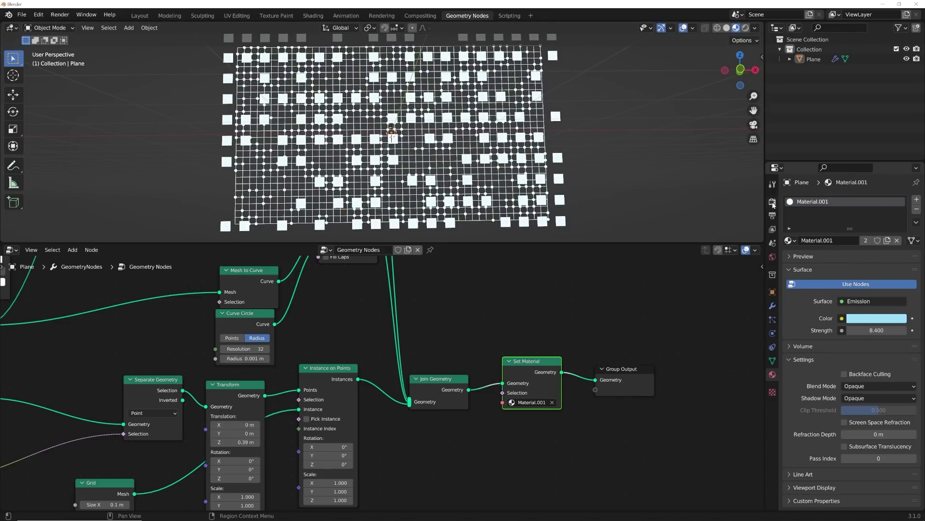
Step: Enable Bloom for the Eevee render and lower the material's emission strength to 4.5
left_click(773, 202)
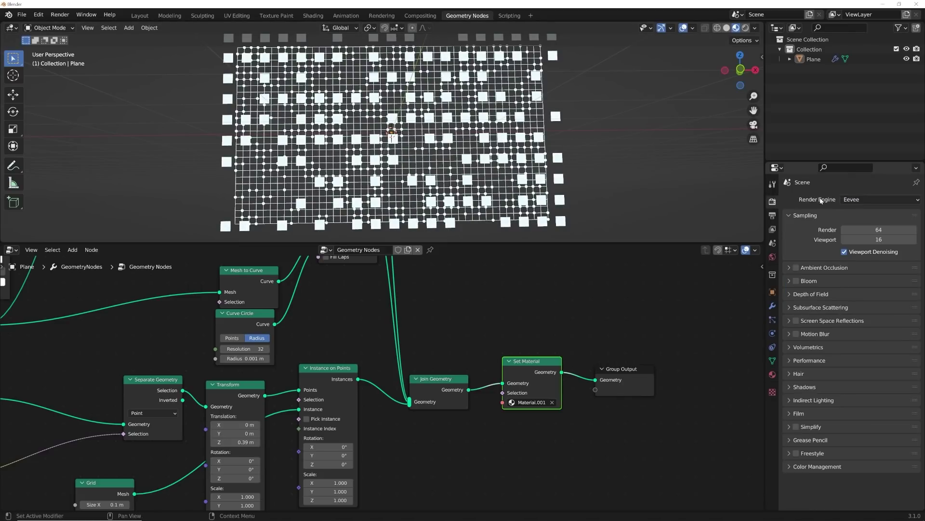
left_click(796, 281)
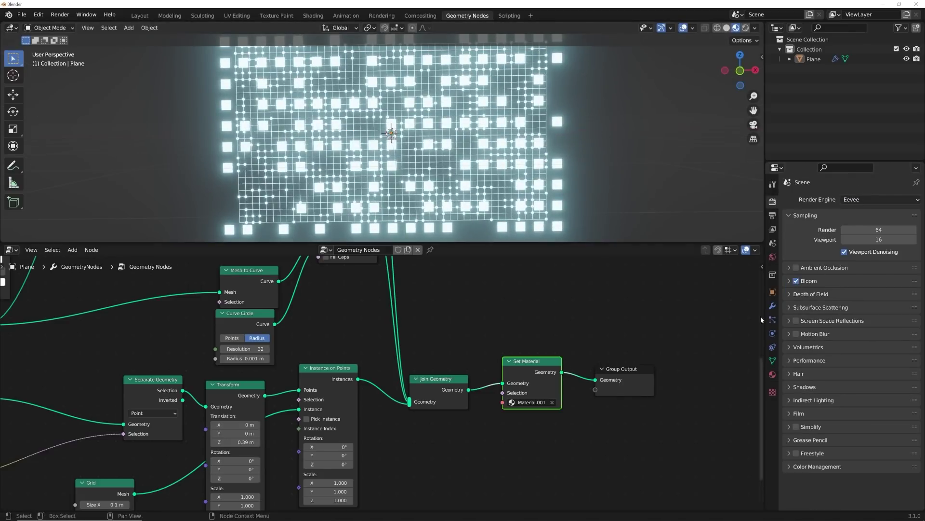
left_click(773, 374)
left_click_drag(880, 331, 853, 331)
Step: Show the viewport in rendered shading and set the world background color to black
left_click(746, 28)
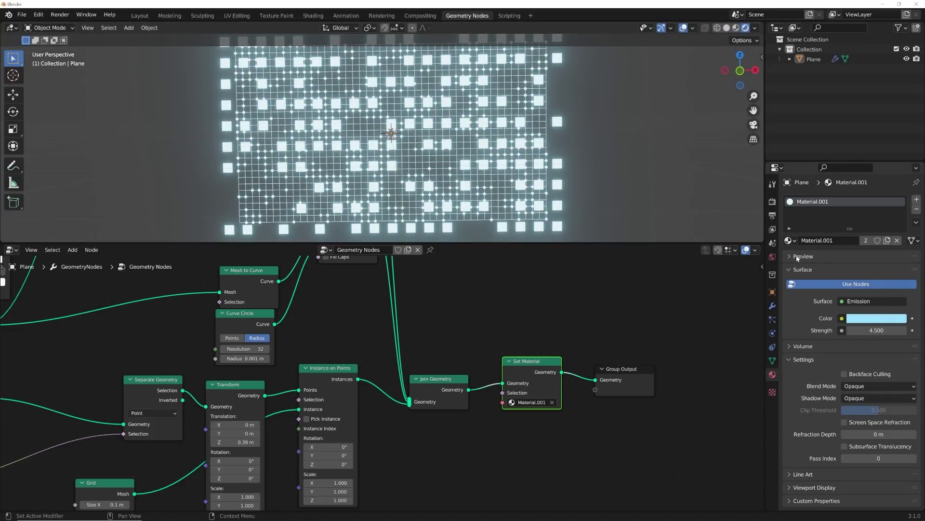
left_click(773, 257)
left_click(887, 264)
left_click_drag(899, 177, 899, 194)
Step: Examine the glowing panels and sphere lattice from several angles and distances
middle_click_drag(622, 171, 568, 168)
scroll(589, 155, "down", 4)
scroll(565, 174, "up", 4)
scroll(514, 185, "up", 5)
scroll(513, 186, "down", 3)
mouse_move(513, 185)
middle_mouse_down()
mouse_move(485, 191)
mouse_move(514, 168)
middle_mouse_up()
scroll(514, 169, "down", 4)
scroll(514, 169, "up", 1)
scroll(197, 411, "down", 1)
Step: Move the Noise Texture node farther from the ColorRamp and set its W to 6.93
middle_click_drag(222, 406, 295, 405)
left_click_drag(220, 379, 168, 381)
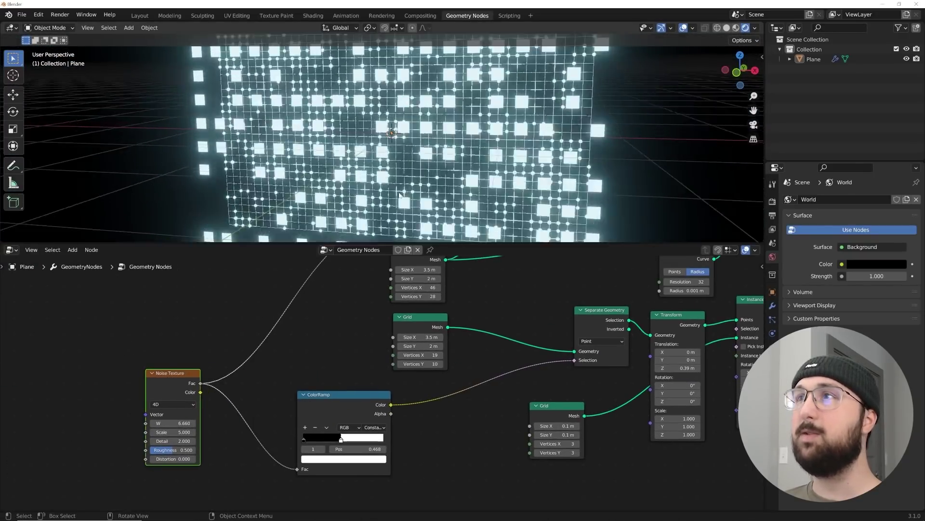
left_click_drag(179, 422, 203, 421)
middle_click_drag(237, 378, 278, 370)
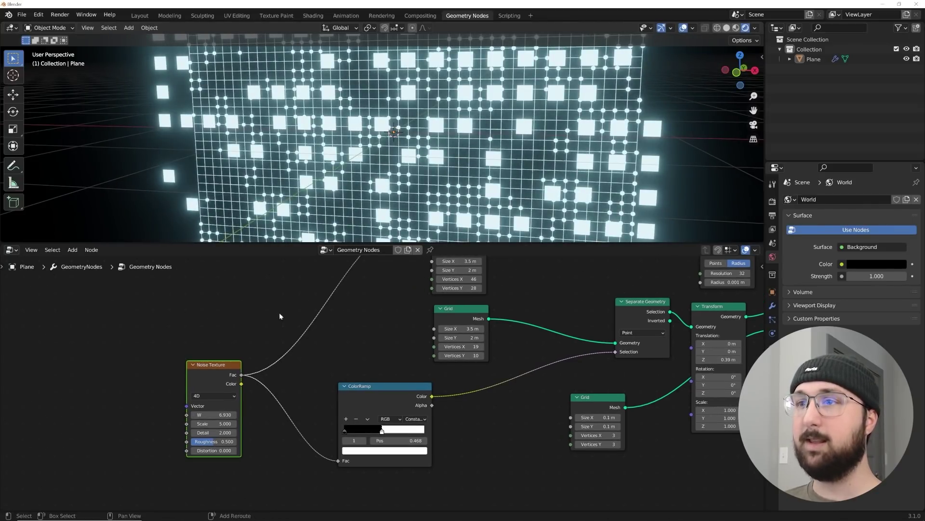
Step: Add a reroute across the Noise Texture's Fac links and move the Noise Texture farther away from it
right_click_drag(268, 431, 267, 432, "shift")
middle_click_drag(211, 368, 307, 356)
mouse_move(307, 356)
left_mouse_down()
mouse_move(200, 353)
mouse_move(209, 350)
left_mouse_up()
middle_click_drag(250, 348, 327, 342)
Step: Try a W of 7.17 on the Noise Texture, then set it to 0
left_click_drag(283, 391, 294, 391)
middle_click_drag(287, 347, 295, 336)
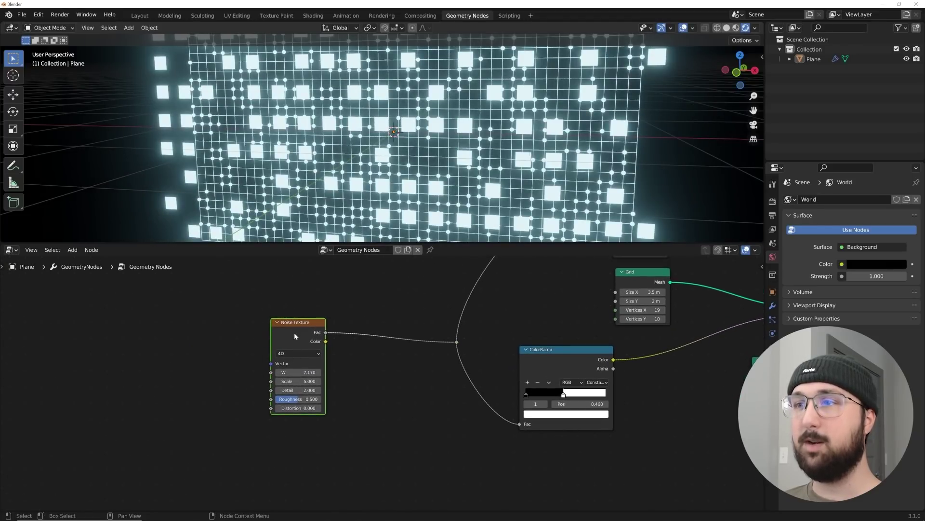
left_click(297, 373)
type("0")
key("Return")
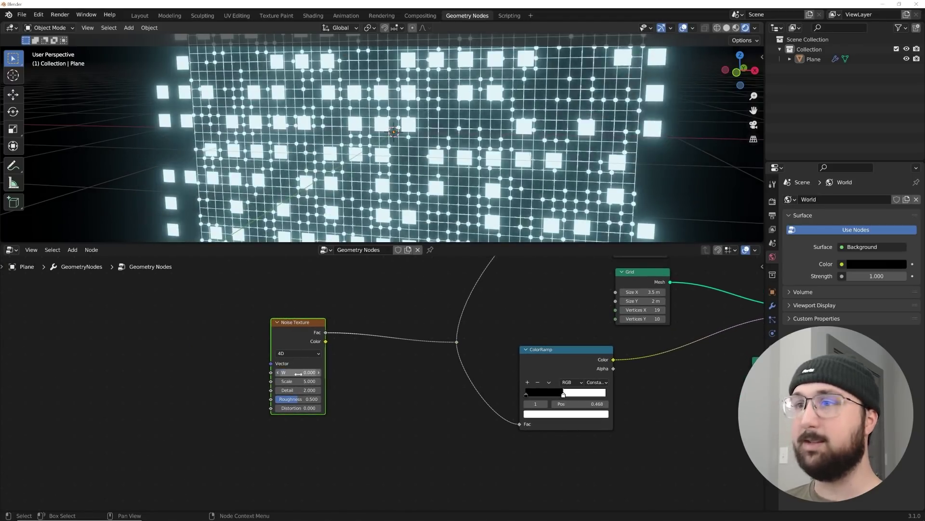
Step: Split off a new area between the 3D viewport and the node editor and make it a Timeline
left_click_drag(285, 244, 7, 244)
left_click(9, 250)
left_click(10, 250)
left_click(10, 250)
left_click(136, 288)
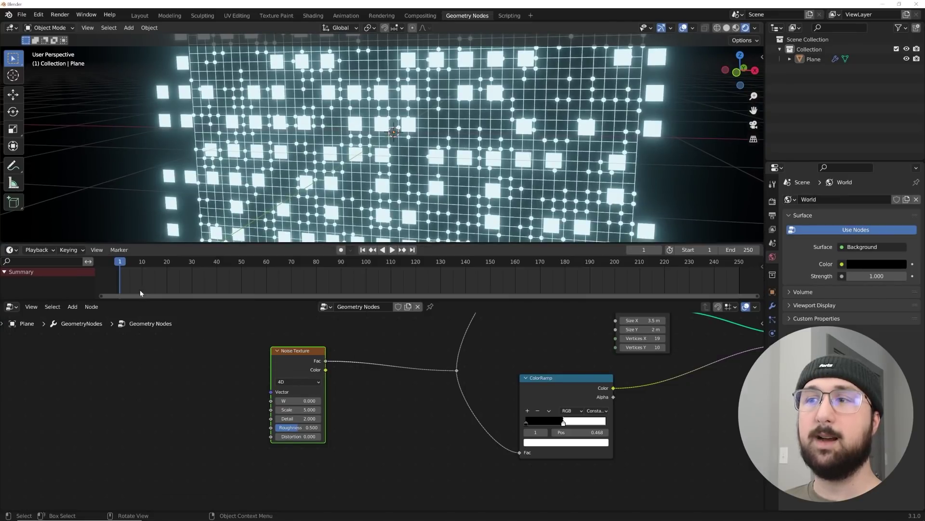
Step: Set the default F-curve interpolation to Linear in the animation preferences and close the preferences
left_click(38, 14)
left_click(62, 150)
left_click(43, 101)
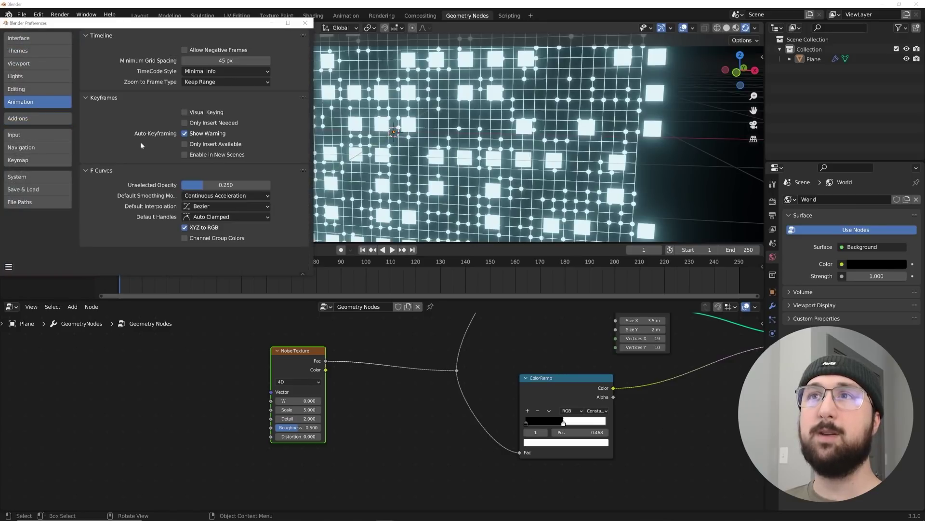
left_click(203, 206)
left_click(131, 143)
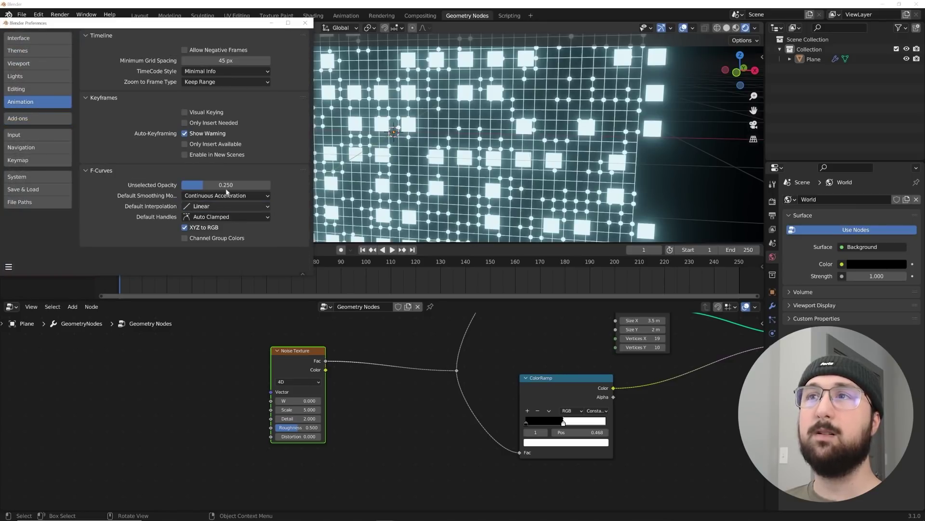
left_click(305, 23)
Step: Duplicate the Noise Texture node and place the copy directly below the original
scroll(333, 357, "down", 1, "shift")
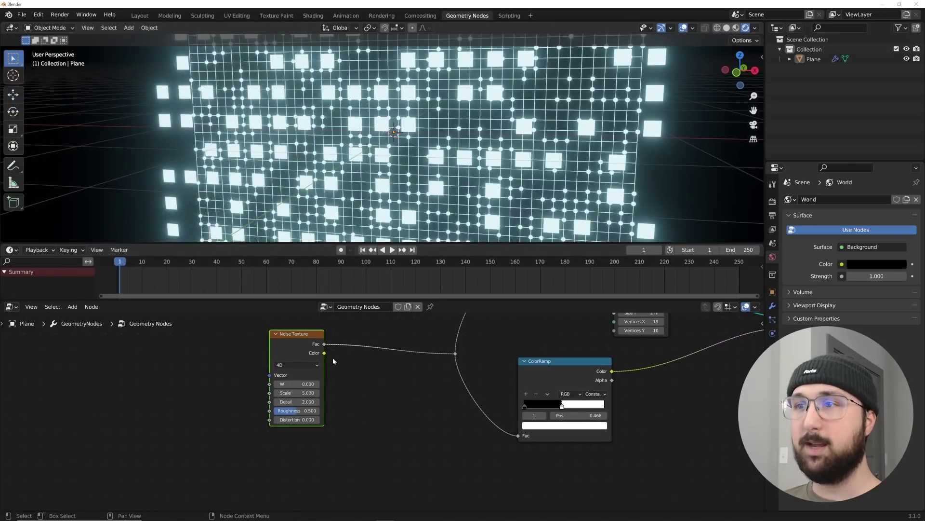
key("shift+d")
left_click_drag(305, 334, 304, 324)
left_click_drag(309, 447, 307, 433)
middle_click_drag(392, 343, 383, 352)
Step: Insert a MixRGB node on the link between the original Noise Texture and the reroute
key("shift+a")
left_click(367, 316)
type("mix")
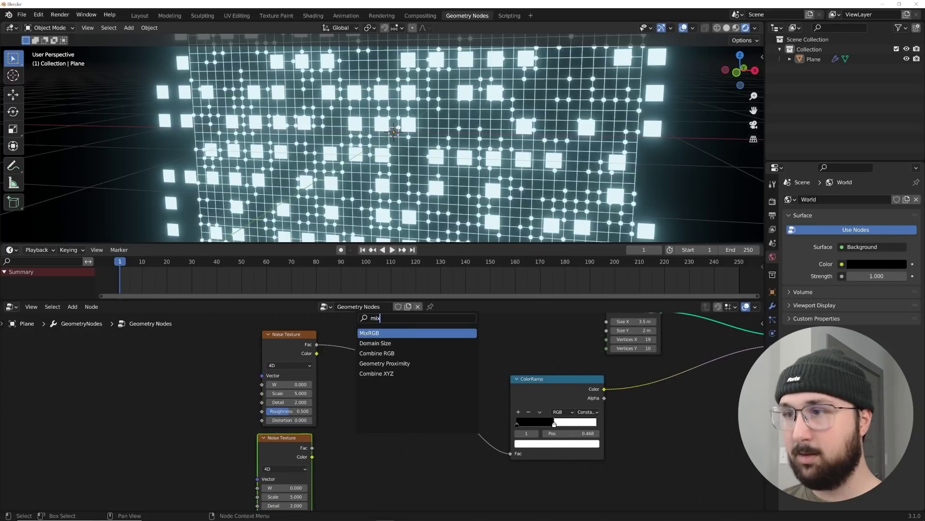
key("Return")
left_click(370, 352)
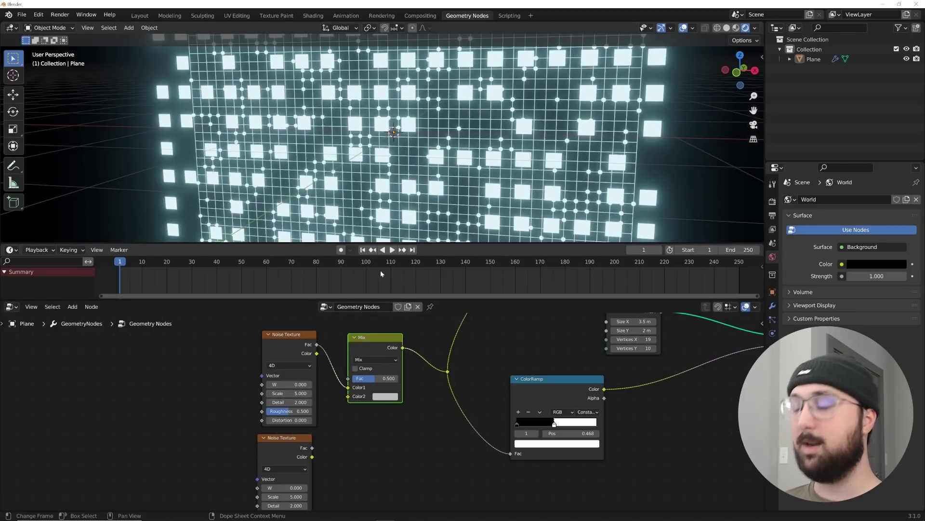
Step: Keyframe the Mix node's Fac at 0 on frame 0 and at 1 on frame 250
key("Left")
left_click_drag(375, 379, 352, 379)
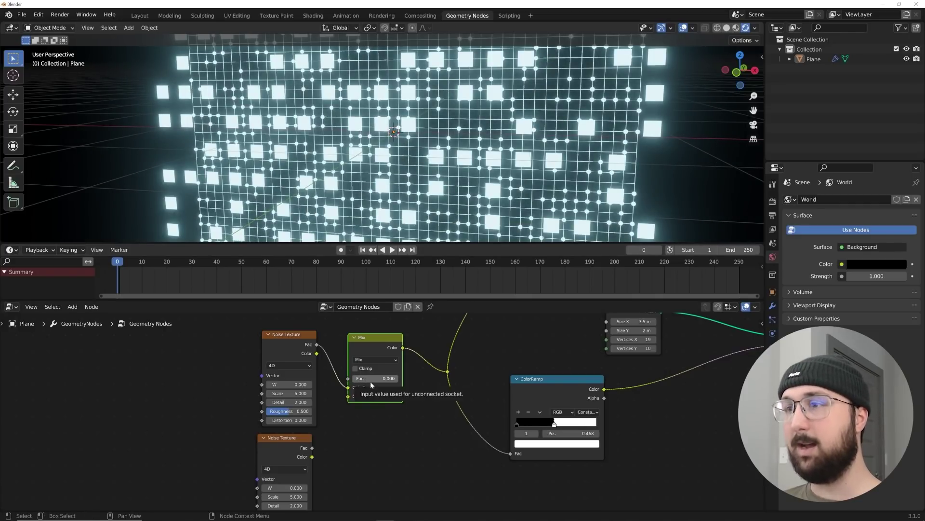
key("i")
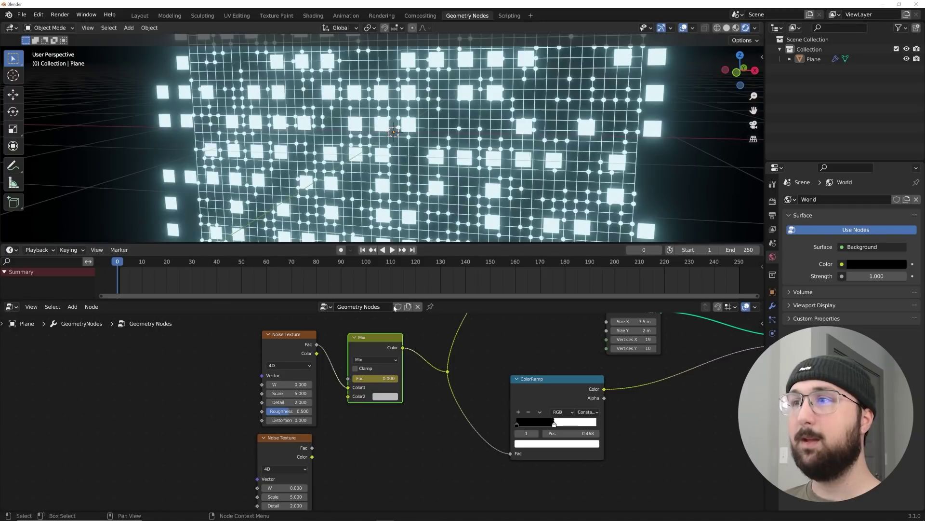
left_click(413, 250)
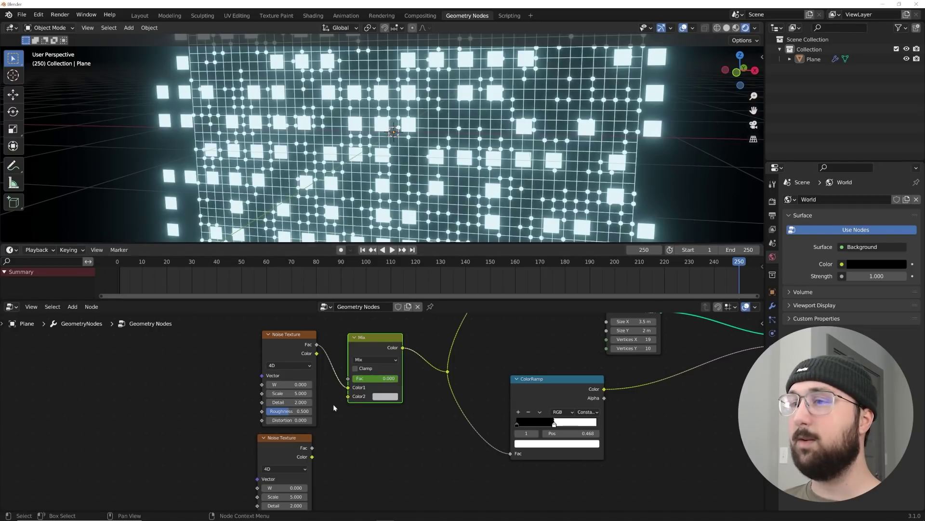
left_click_drag(375, 382, 400, 381)
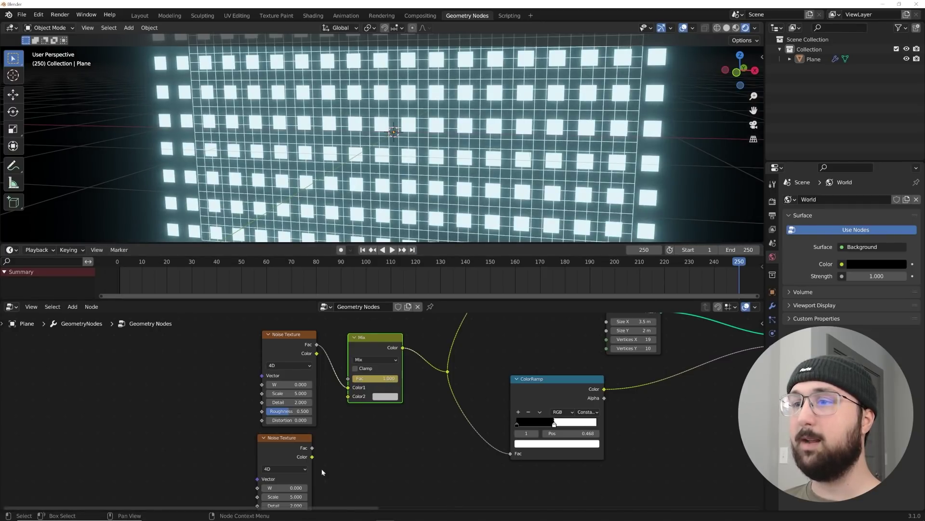
Step: Connect the duplicate Noise Texture's Fac to the Mix node's Color2 and play the timeline briefly
left_click_drag(313, 448, 343, 399)
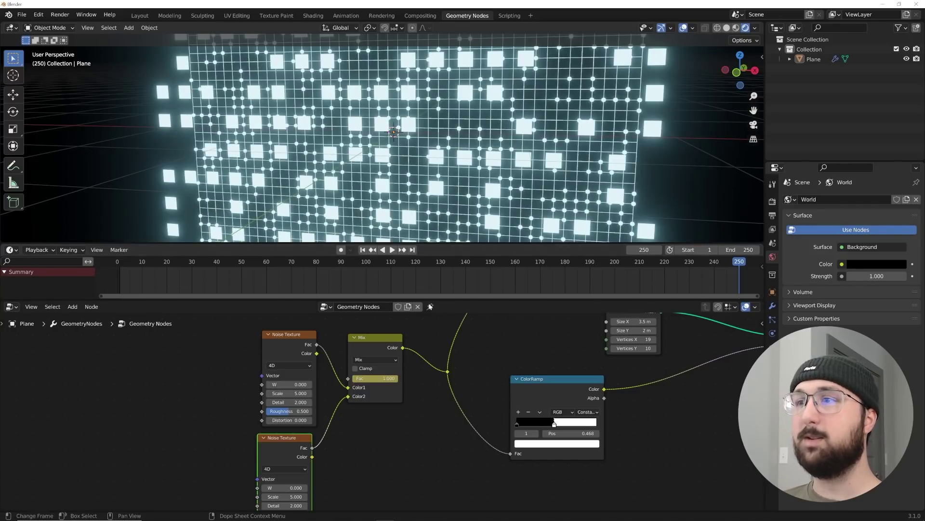
left_click(194, 262)
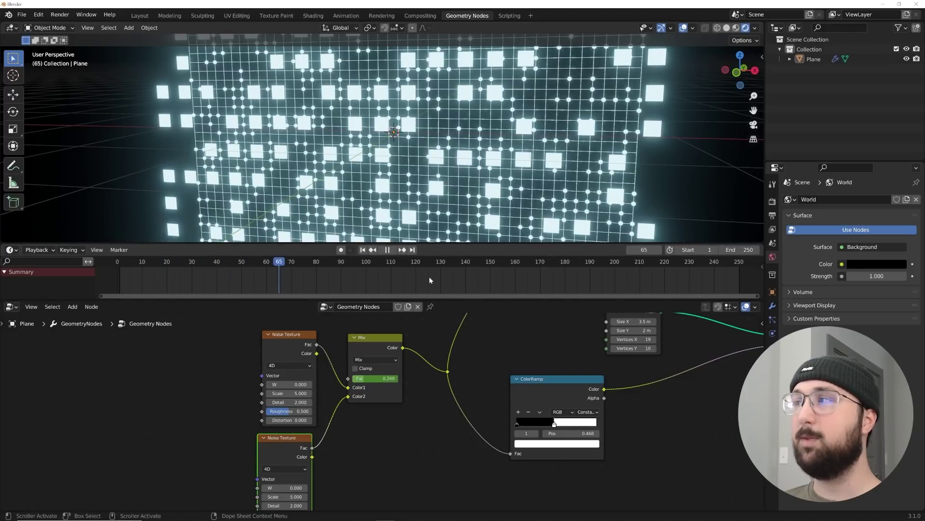
key("Escape")
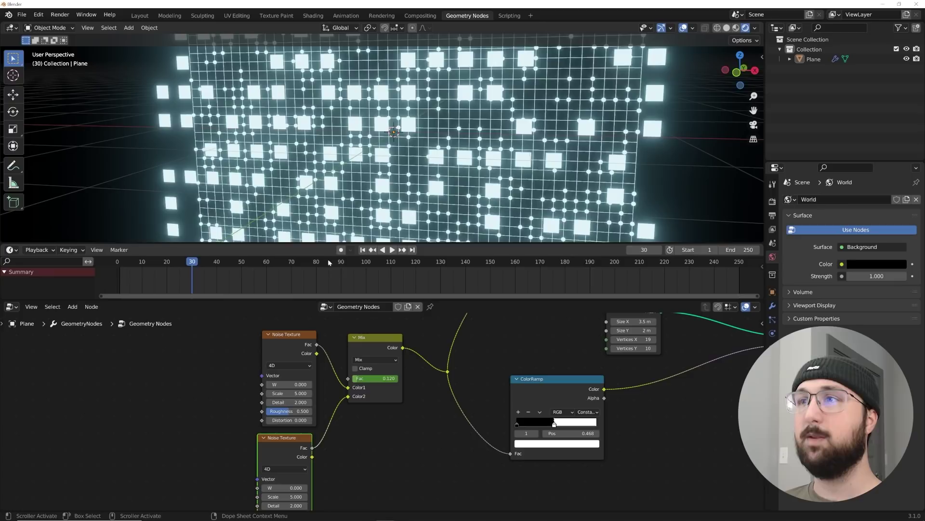
Step: Keyframe the original Noise Texture's W at 0 on frame 0 and at 1 on frame 250
left_click(362, 251)
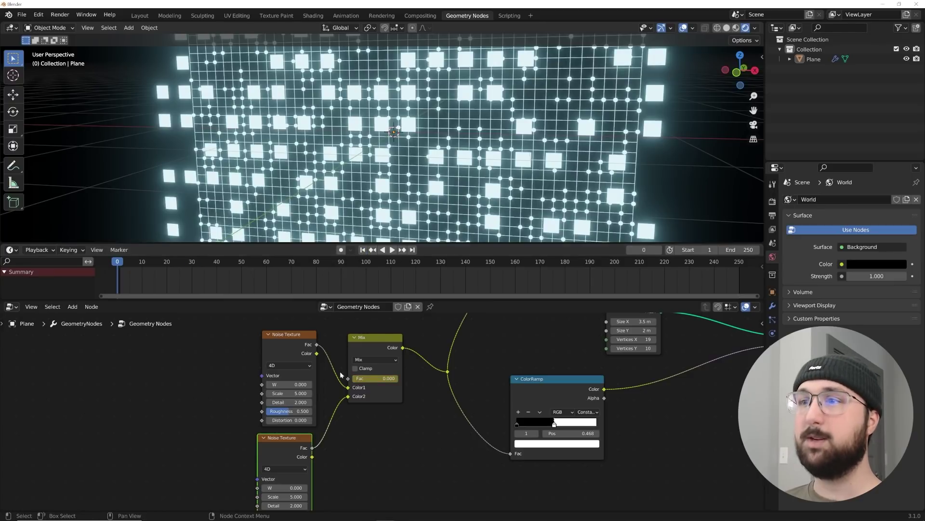
key("i")
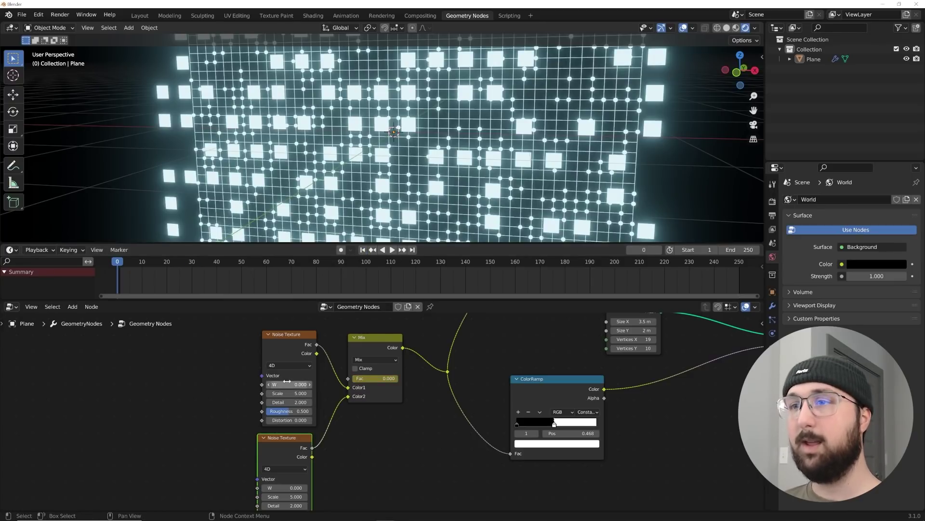
left_click(412, 251)
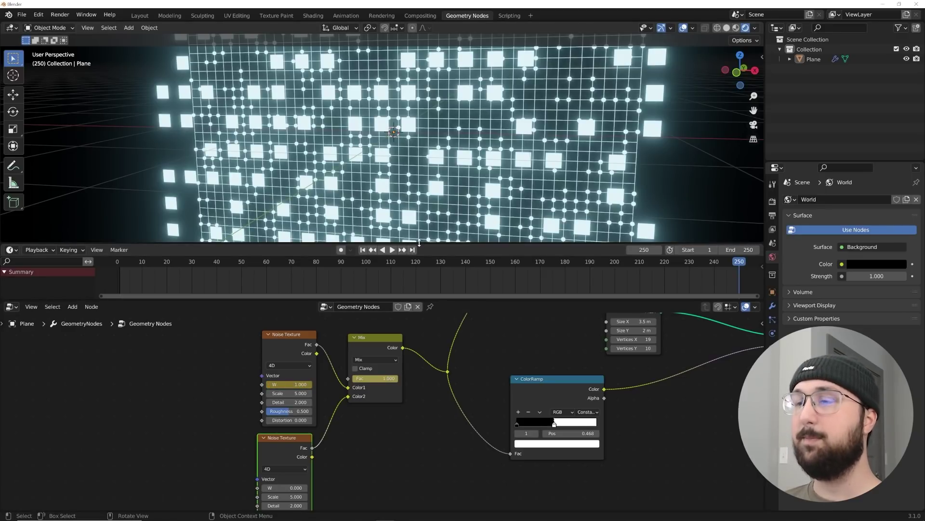
Step: Keyframe the duplicate Noise Texture's W at 0 on frame 250 and at -1 on frame 0
middle_click_drag(354, 450, 397, 392)
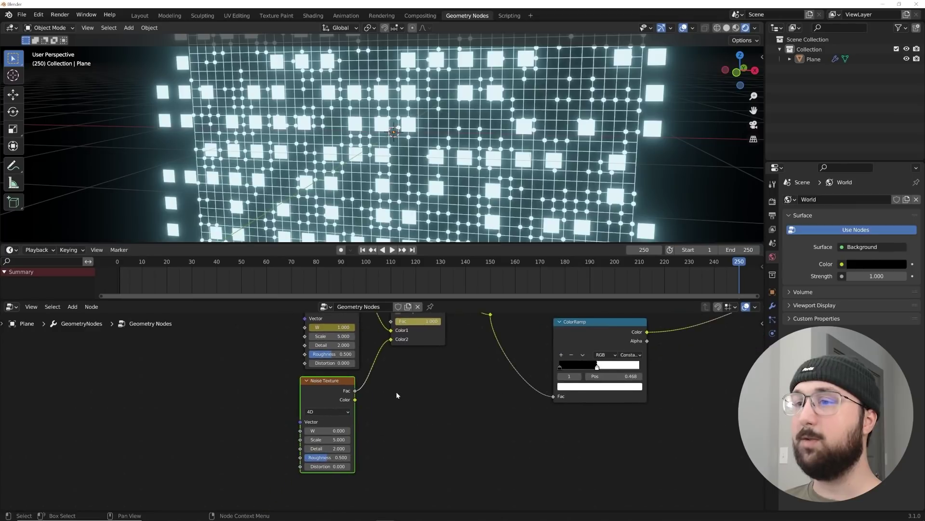
scroll(371, 422, "up", 3)
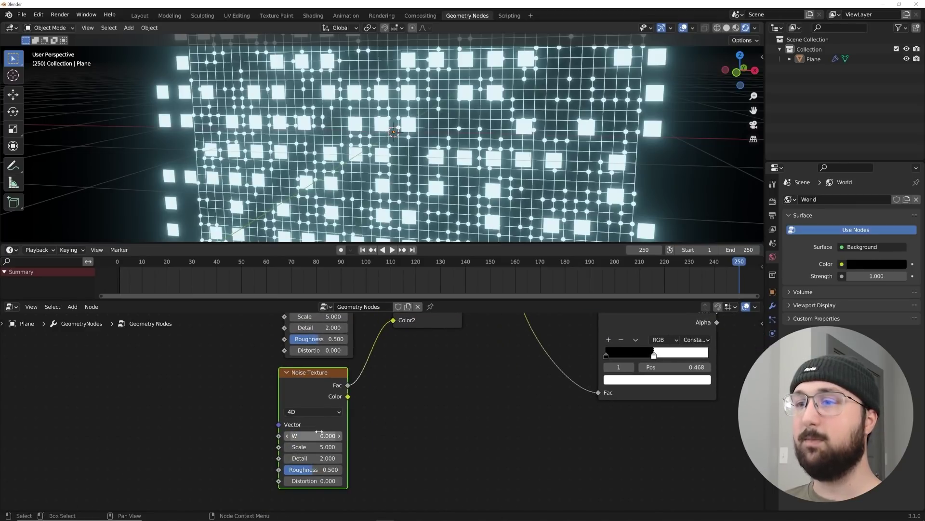
key("i")
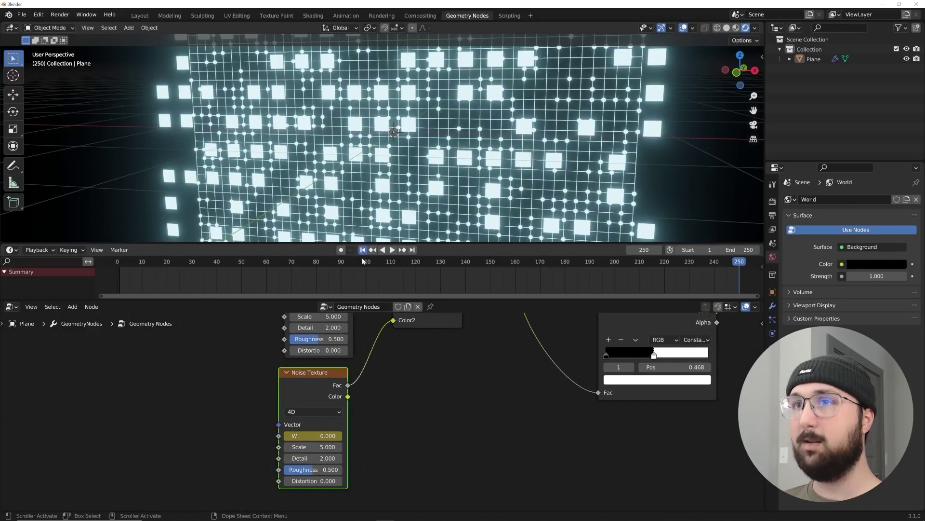
left_click(362, 251)
left_click(309, 435)
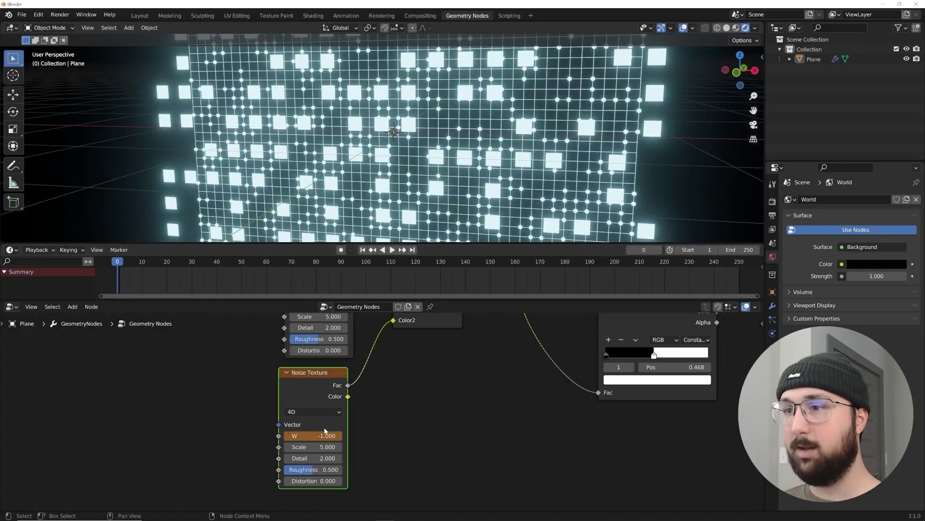
key("i")
Step: Play the animation and examine the changing panels and lattice from farther away
key("space")
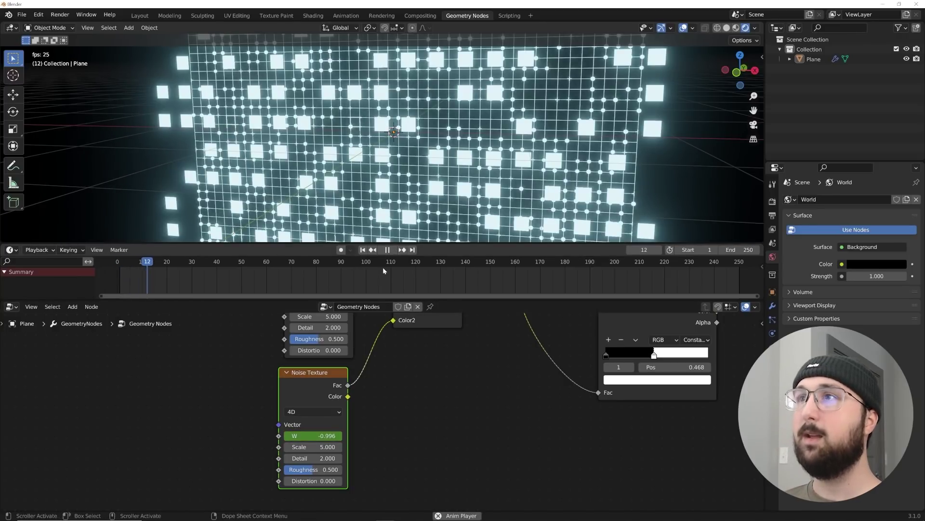
middle_click_drag(426, 150, 512, 127)
scroll(512, 127, "down", 4)
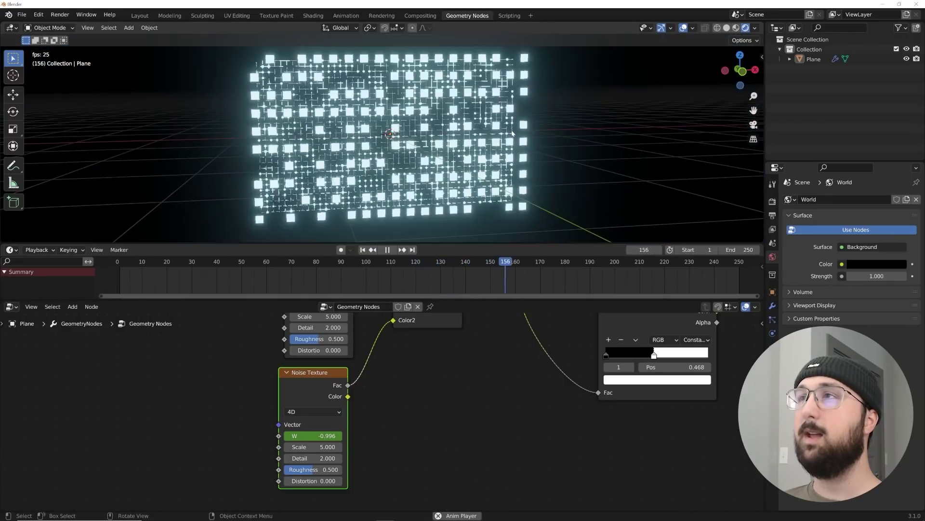
Step: Move the white stop of the Grid panels' ColorRamp to 0.509 during playback and stop the animation
middle_click_drag(478, 161, 468, 165)
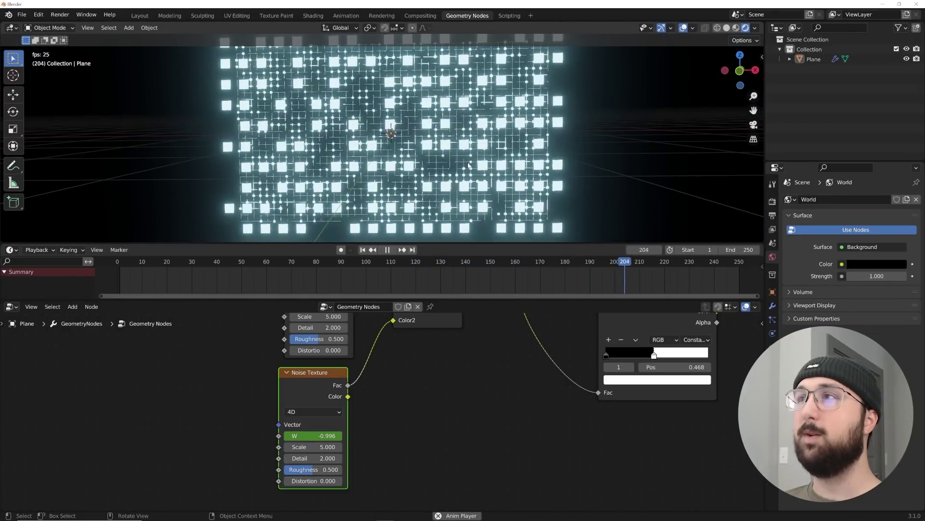
scroll(468, 165, "up", 2)
scroll(393, 366, "down", 2)
middle_click_drag(384, 353, 388, 406)
scroll(388, 407, "down", 3)
middle_click_drag(555, 402, 376, 398)
scroll(379, 401, "up", 5)
left_click_drag(399, 410, 404, 409)
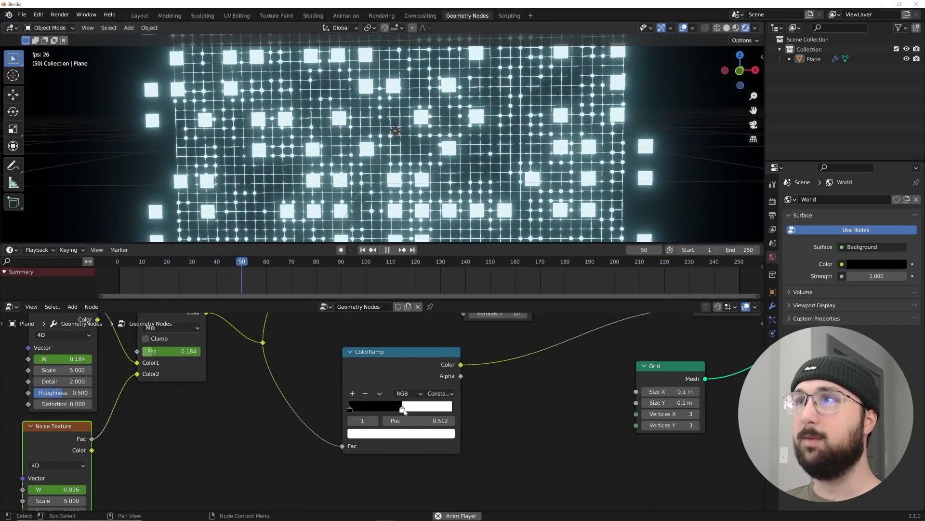
key("space")
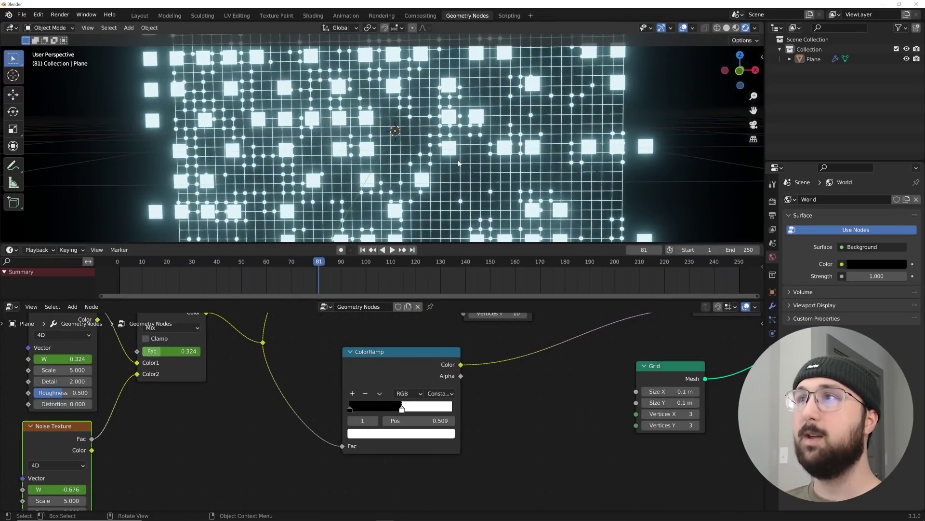
Step: Set the Curve Circle's radius to 0.0005 m to thin the lattice wires
scroll(438, 174, "up", 4)
scroll(386, 403, "down", 6)
middle_click_drag(395, 349, 382, 415)
middle_click_drag(455, 372, 383, 436)
middle_click_drag(457, 355, 346, 410)
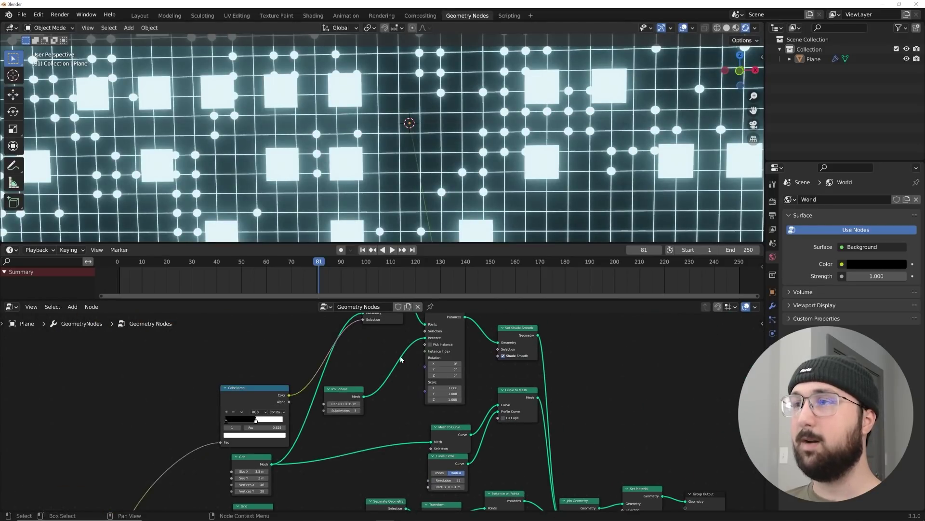
middle_click_drag(402, 355, 380, 394)
scroll(421, 433, "down", 1)
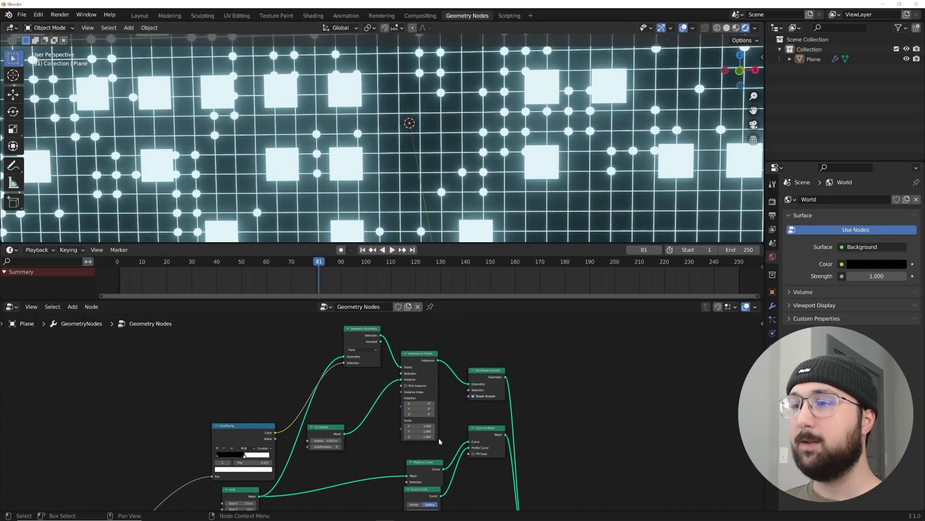
middle_click_drag(438, 497, 436, 406)
scroll(438, 416, "up", 10)
left_click(451, 442)
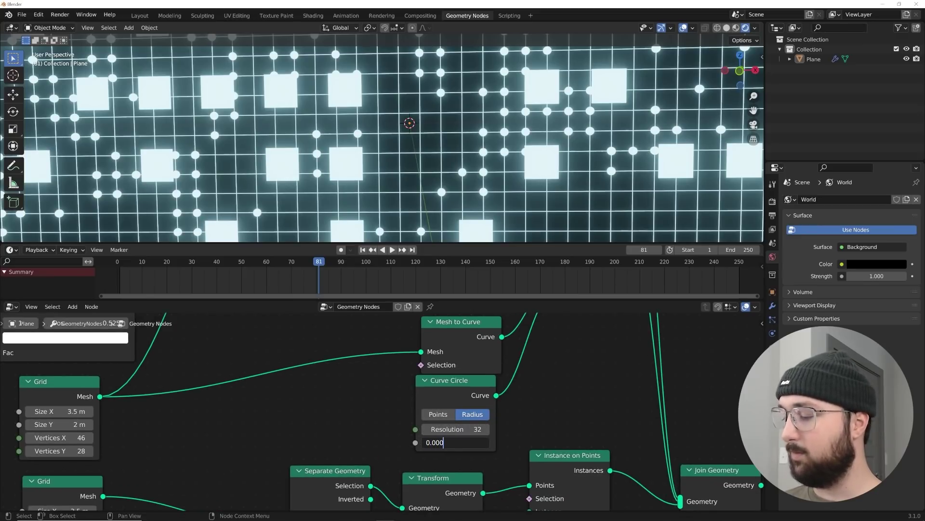
type("0.0005")
key("Return")
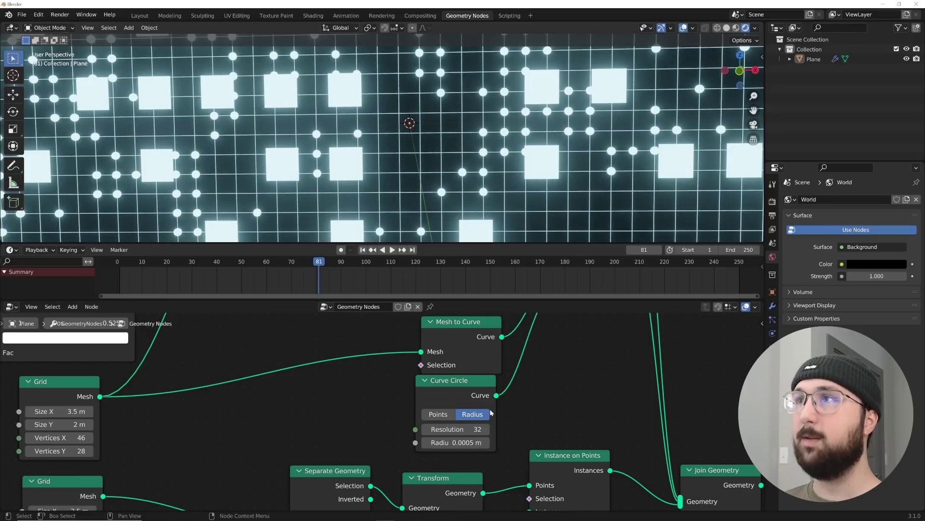
Step: Switch to the Layout workspace and add a camera from the front view
scroll(402, 164, "up", 5)
scroll(388, 162, "down", 6)
middle_click_drag(388, 162, 413, 207)
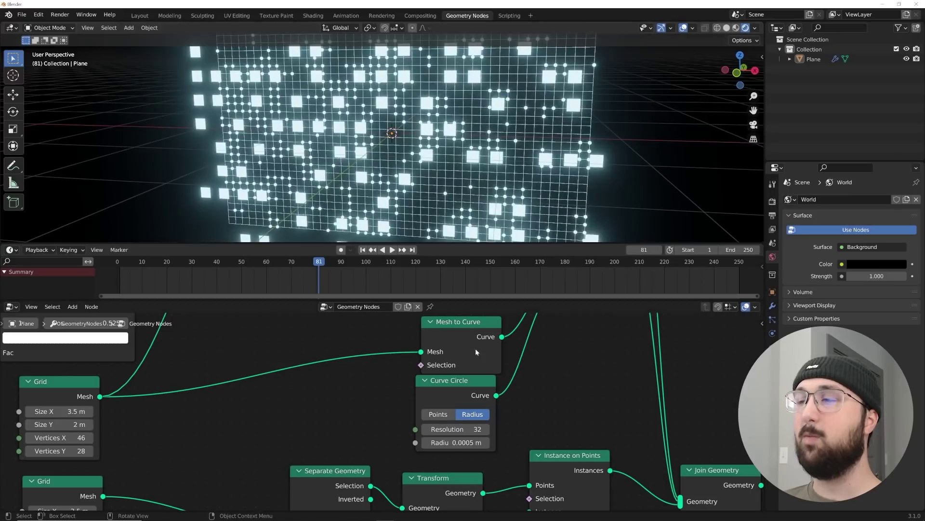
middle_click_drag(580, 426, 578, 427)
scroll(464, 161, "down", 3)
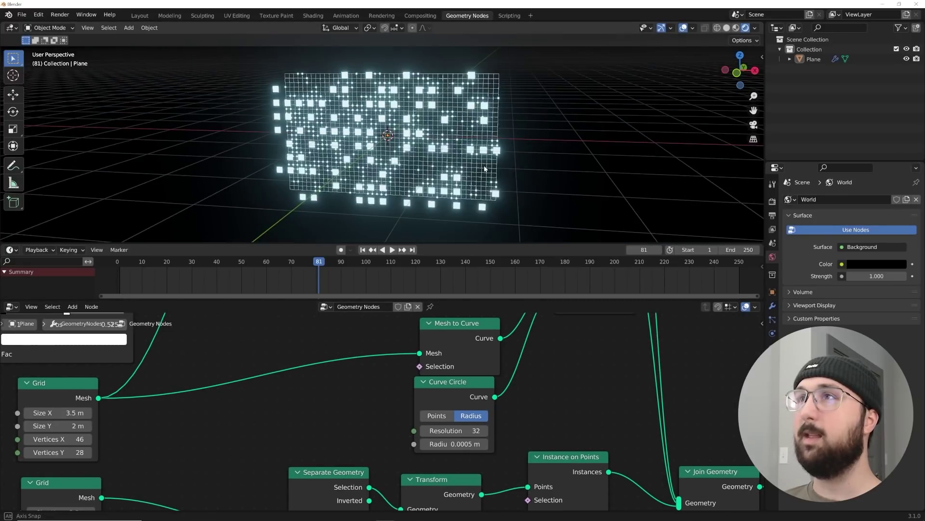
middle_click_drag(464, 160, 421, 168)
left_click(139, 15)
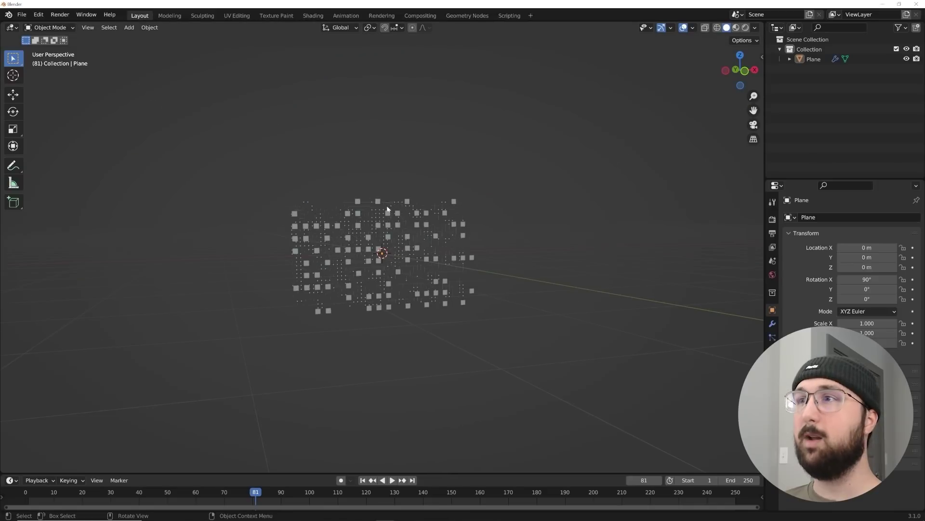
key("grave")
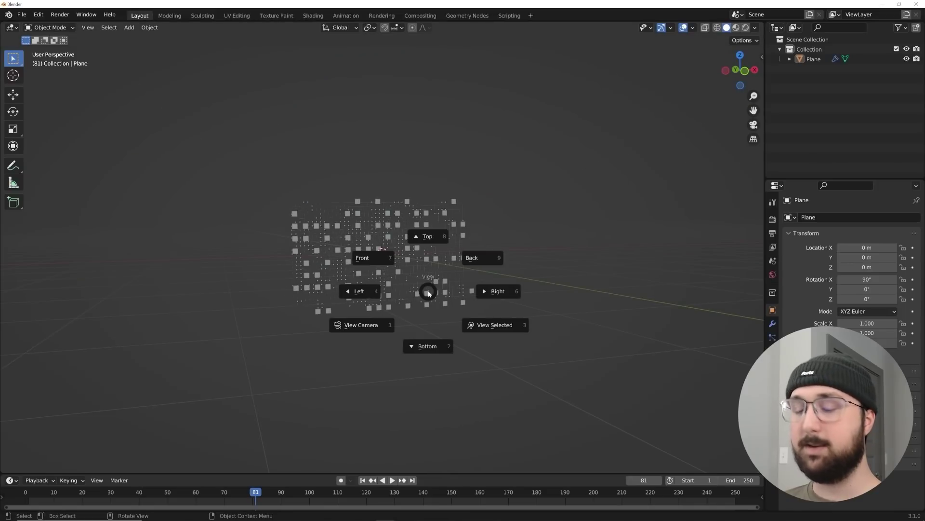
left_click(390, 269)
scroll(433, 316, "up", 4)
key("shift+a")
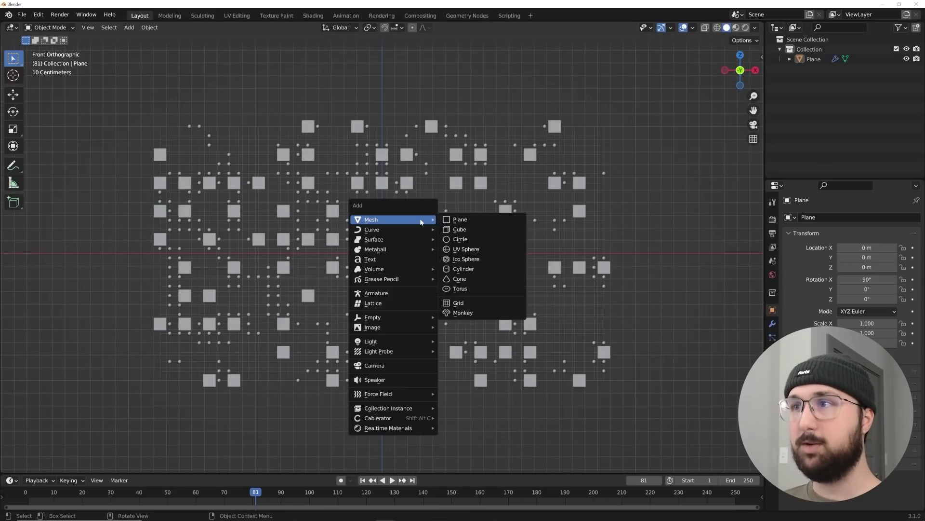
left_click(399, 365)
Step: Move the camera back along Y to about -6.73 m so the whole panel lattice fits in its frame
middle_click_drag(424, 327, 372, 345)
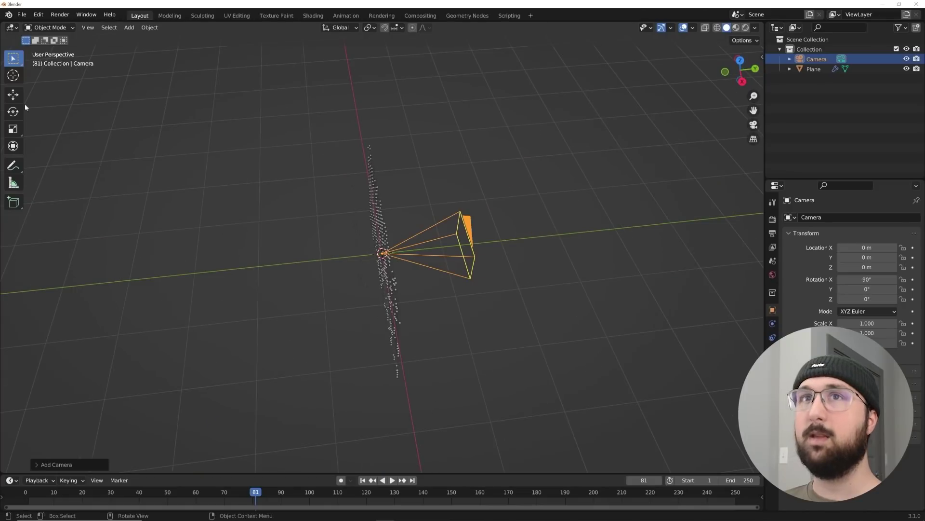
left_click(13, 96)
left_click_drag(409, 252, 130, 310)
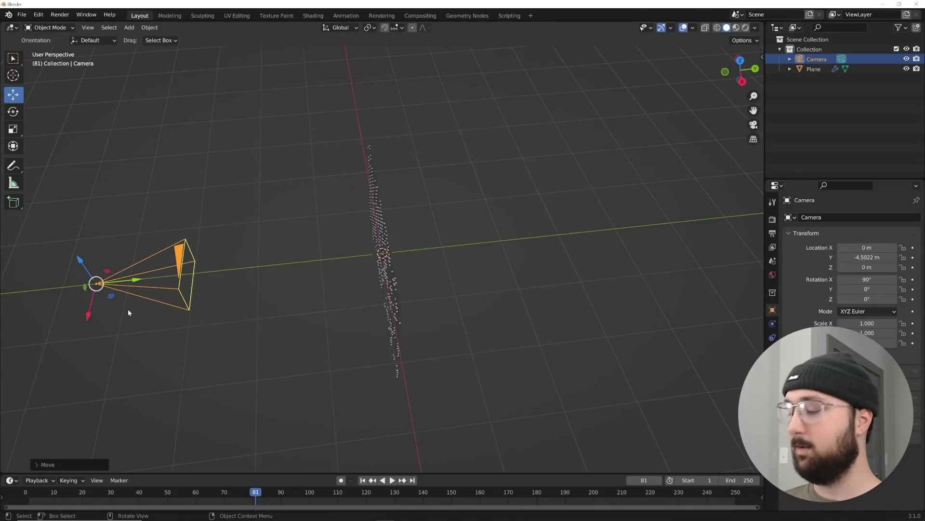
key("KP_0")
key("g")
key("z")
key("z")
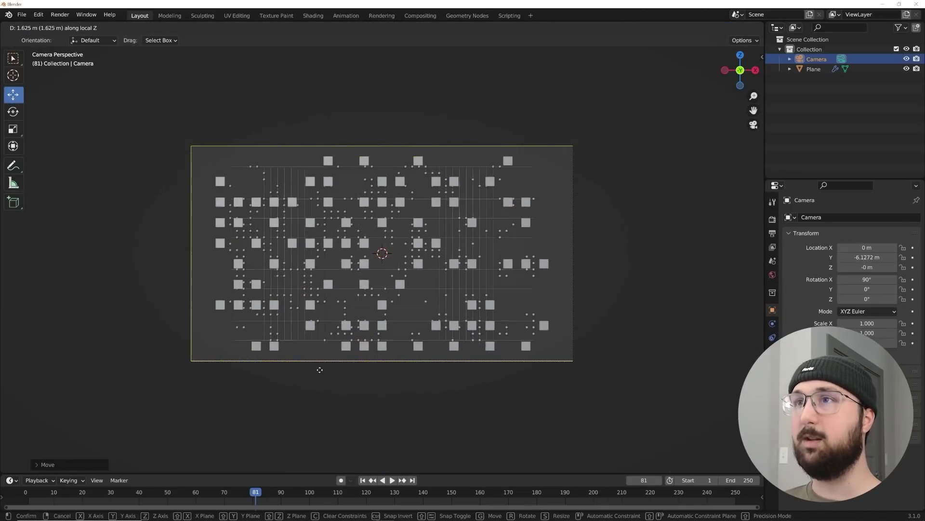
left_click(322, 382)
Step: Preview the camera view in rendered shading and play the animation briefly
left_click(745, 28)
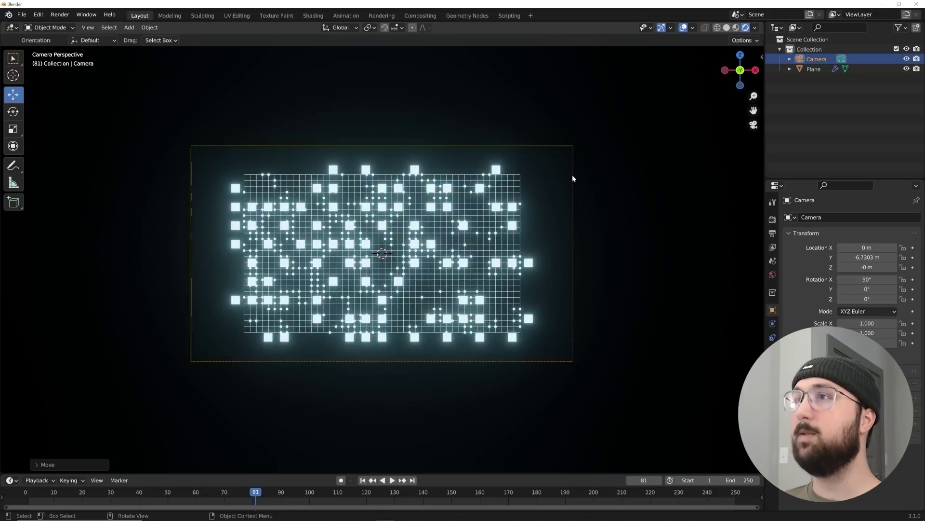
scroll(630, 123, "up", 3)
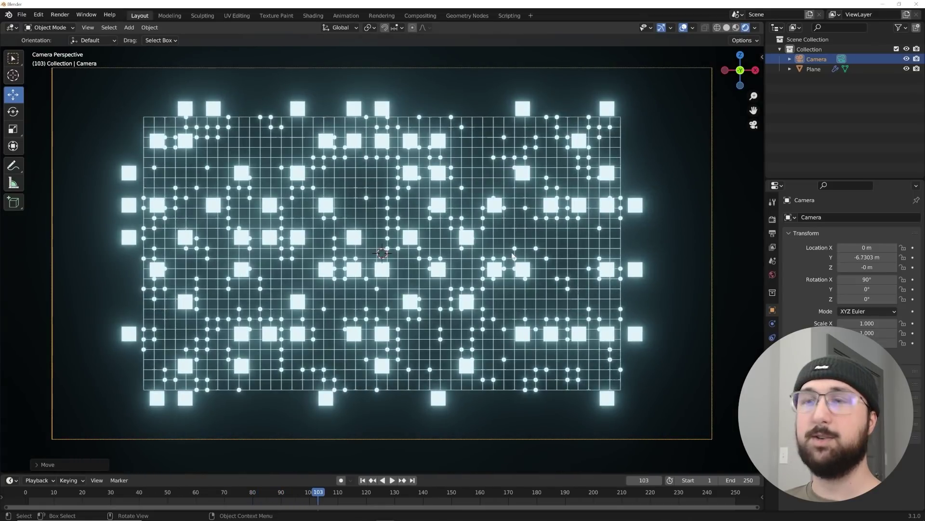
key("space")
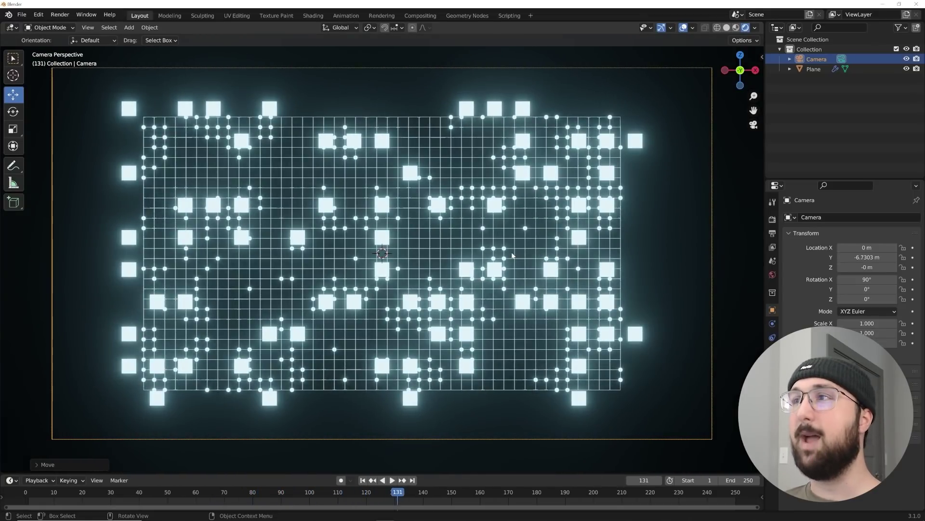
key("space")
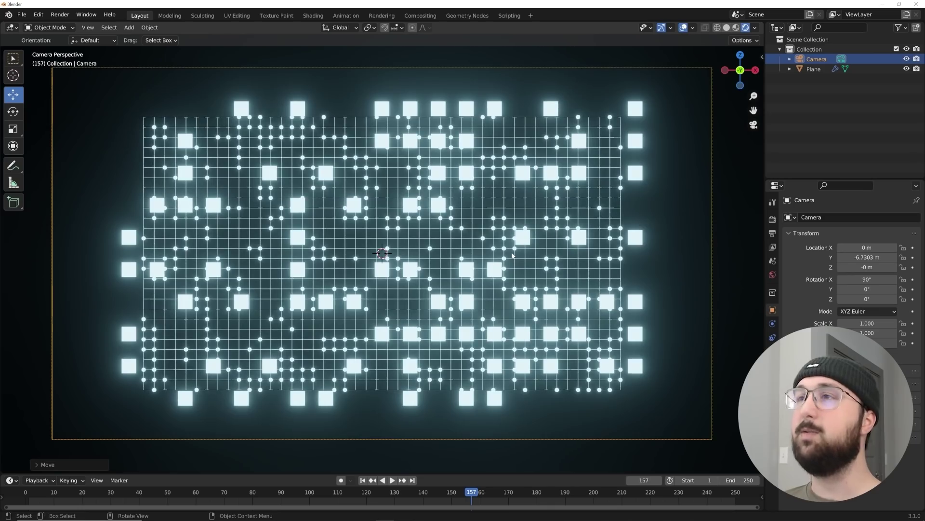
key("g")
key("z")
key("z")
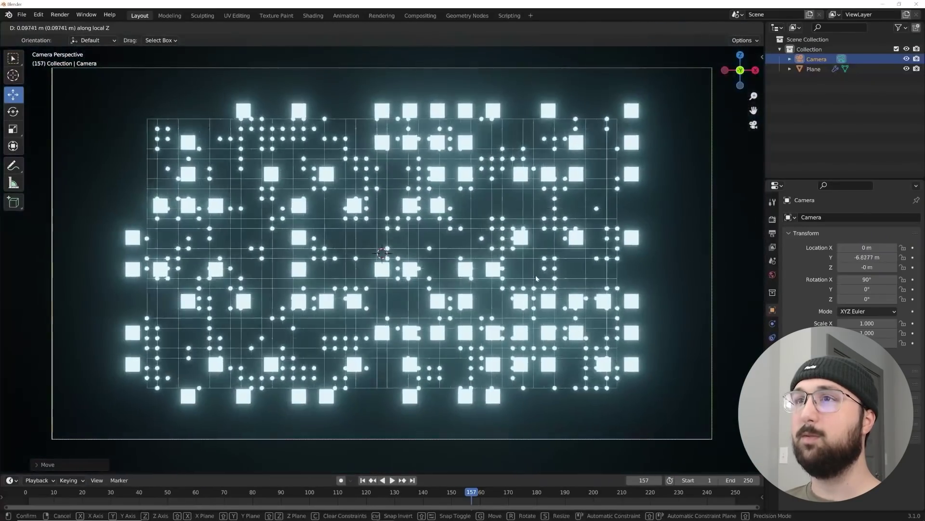
right_click(525, 217)
Step: Return to solid shading, add a mesh plane at the origin and scale it by 5 as a floor
middle_click_drag(511, 255, 446, 328)
scroll(446, 328, "down", 2)
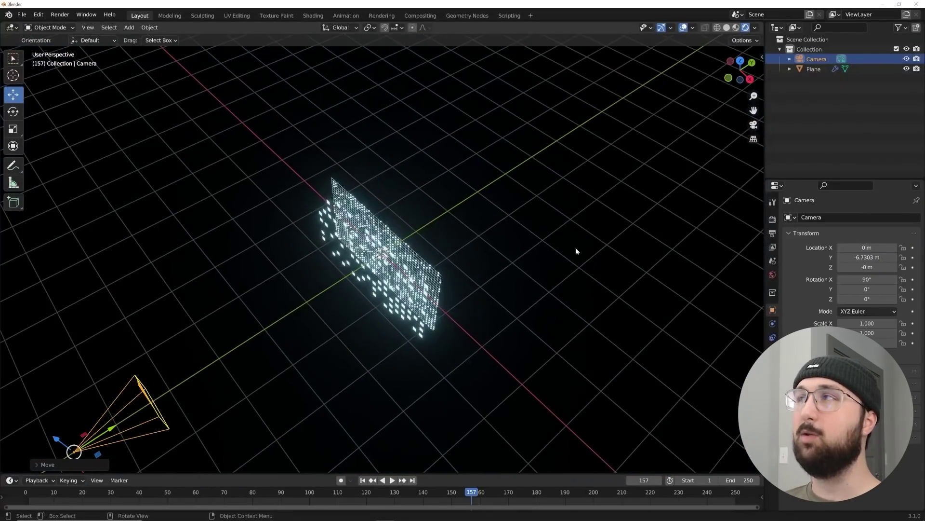
left_click(727, 27)
middle_click_drag(644, 114, 474, 274)
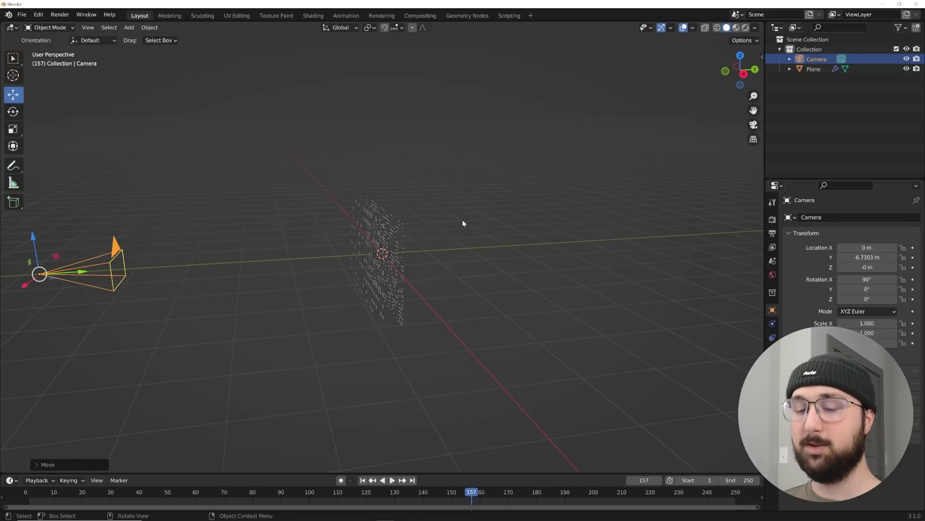
key("shift+a")
mouse_move(445, 64)
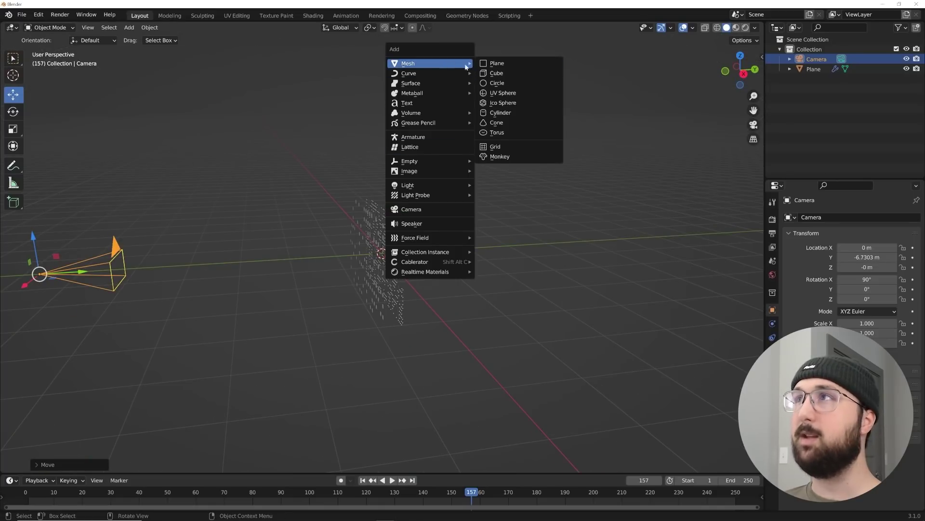
left_click(502, 65)
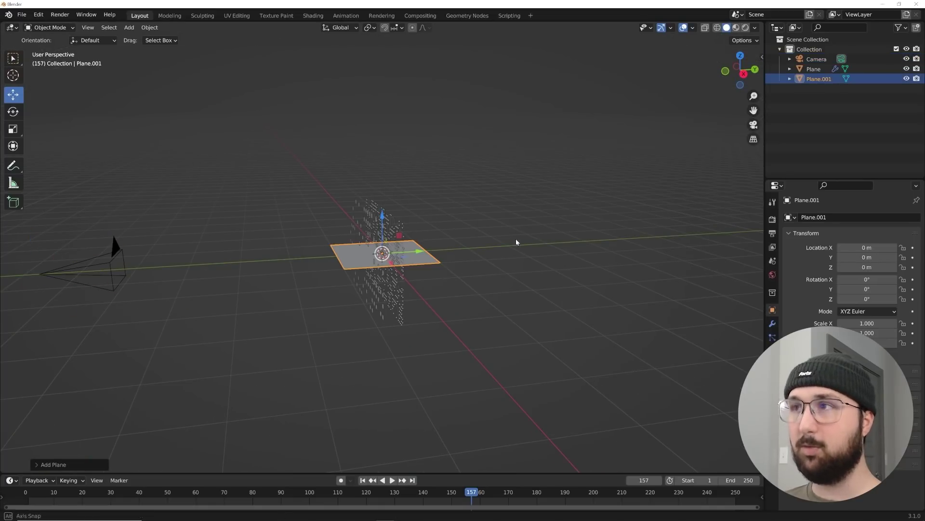
middle_click_drag(516, 239, 484, 274)
key("s")
key("5")
key("Return")
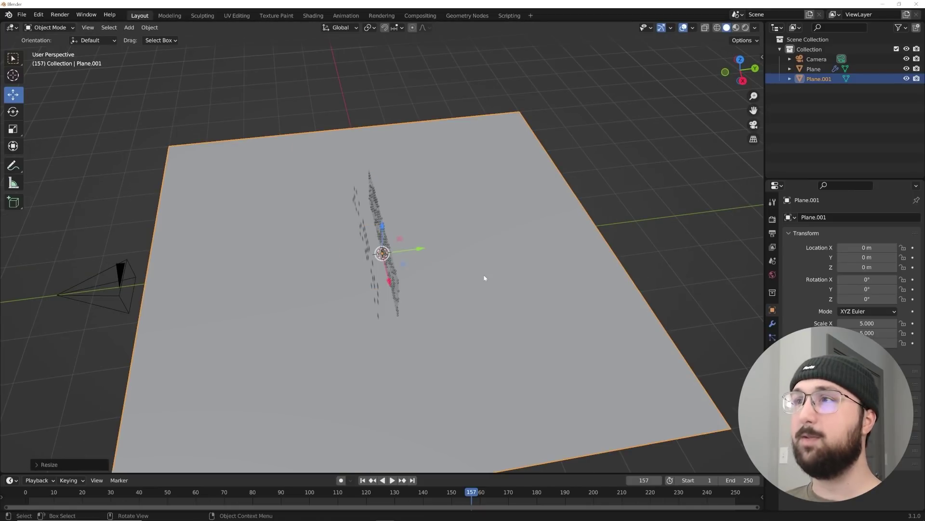
Step: Move the panel lattice object along Y toward the camera to about -1.96 m
left_click(403, 295)
middle_click_drag(408, 290, 425, 250)
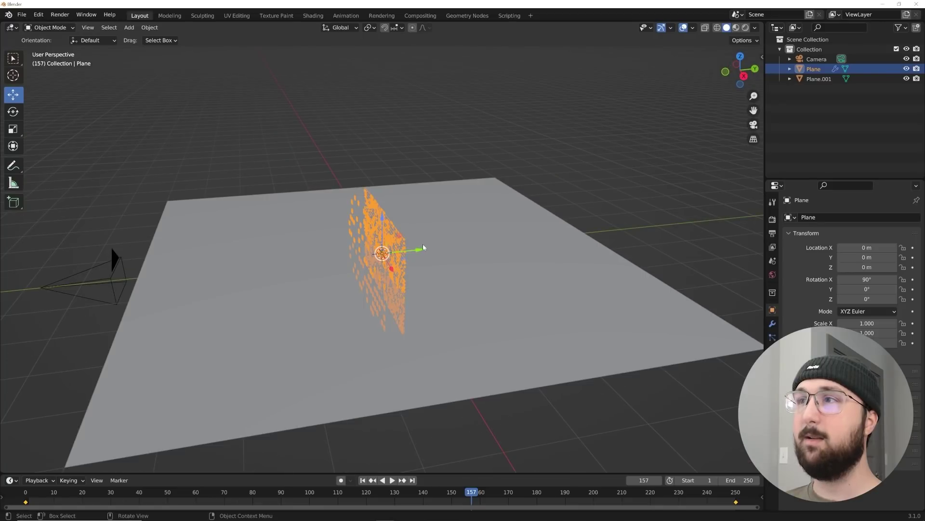
key("g")
key("y")
left_click(336, 260)
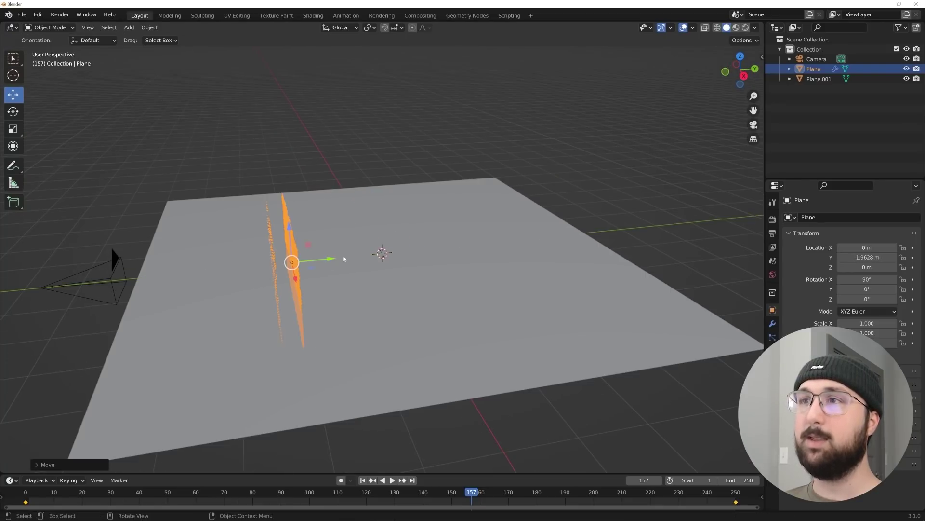
Step: Make a linked duplicate of the panel lattice and place it at about 1.94 m on Y
key("alt+d")
right_click(408, 226)
left_click_drag(332, 259, 508, 258)
left_click(508, 258)
middle_click_drag(508, 258, 574, 216)
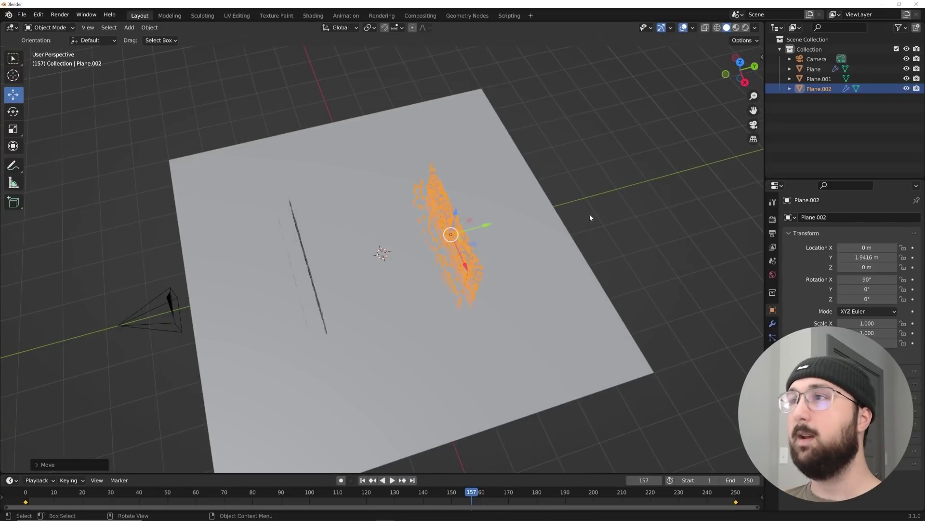
Step: Move the floor plane and both panel lattices into a new collection named loop
left_click(672, 134)
left_click_drag(672, 134, 297, 348)
key("m")
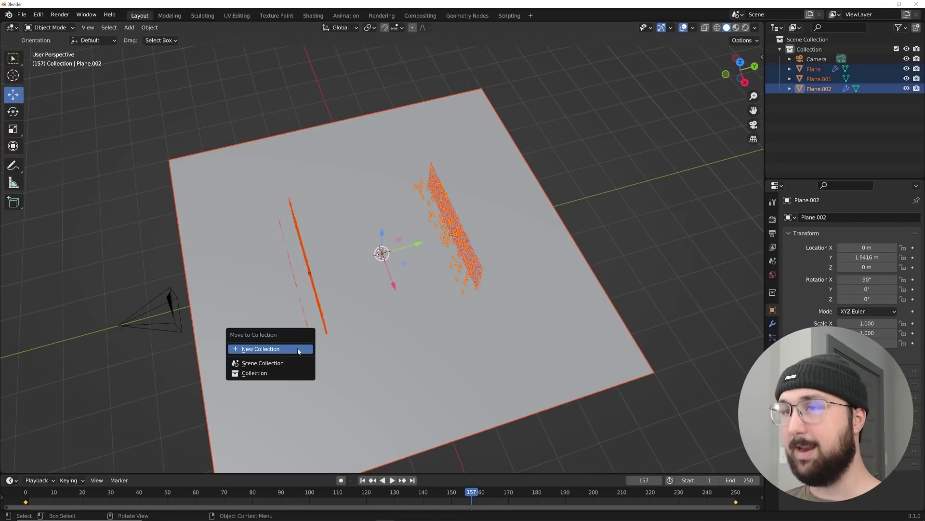
left_click(289, 350)
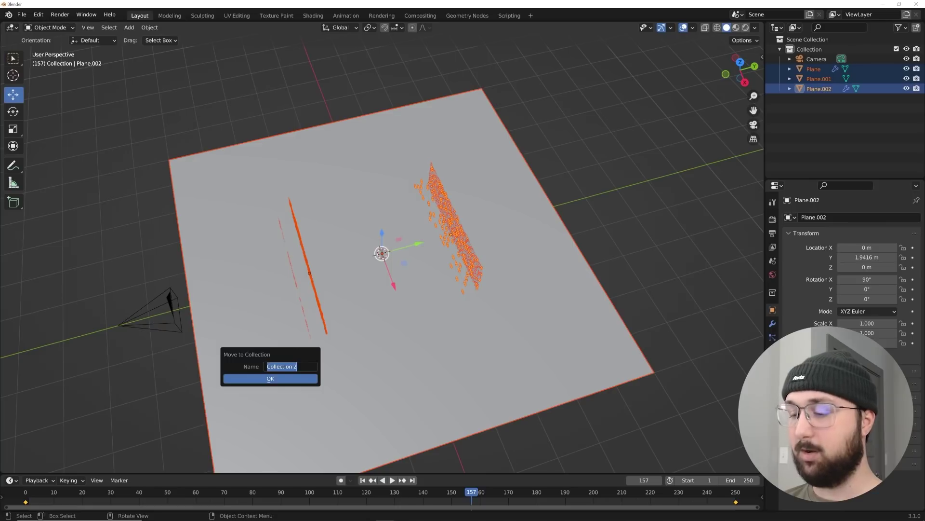
type("loop")
key("Return")
key("Return")
Step: Add a collection instance of loop and move it along Y until its floor adjoins the original floor
middle_click_drag(391, 372, 393, 324)
left_click(546, 215)
middle_click_drag(546, 215, 554, 213)
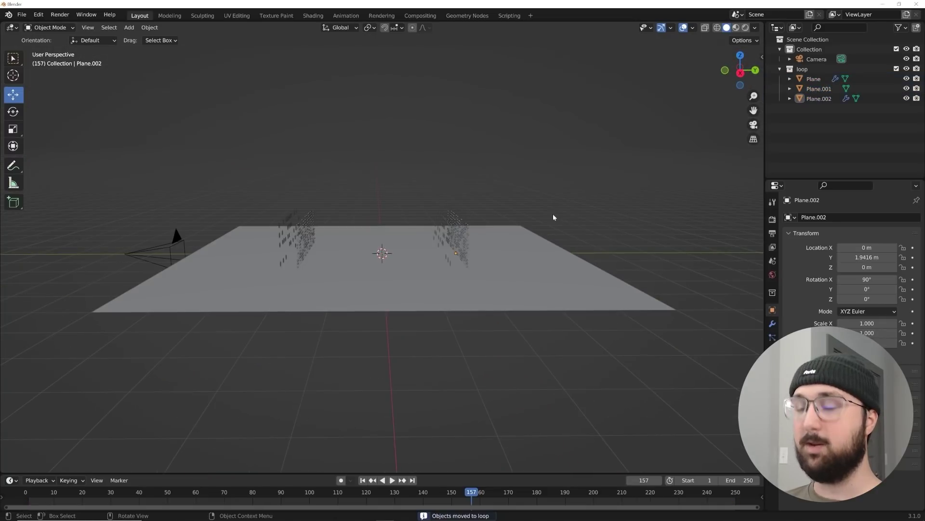
key("shift+a")
mouse_move(522, 412)
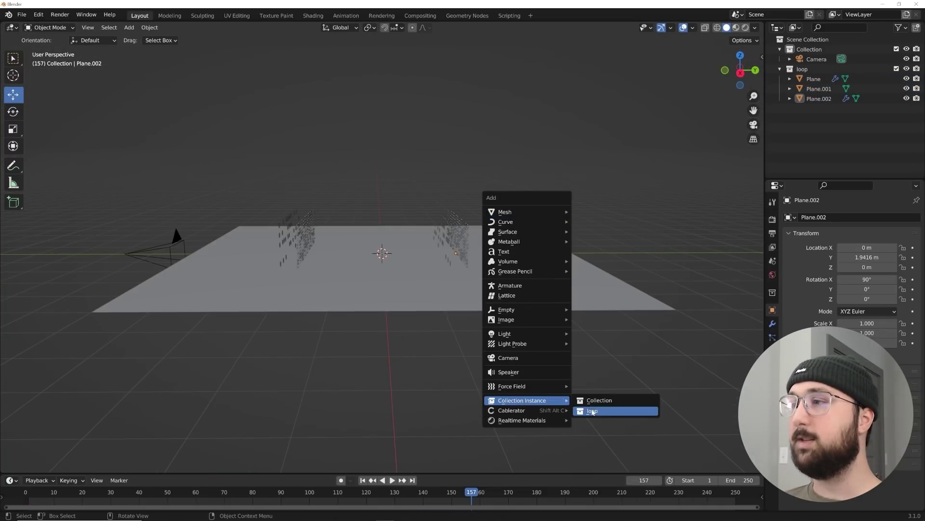
left_click(597, 409)
middle_click_drag(616, 328, 472, 324)
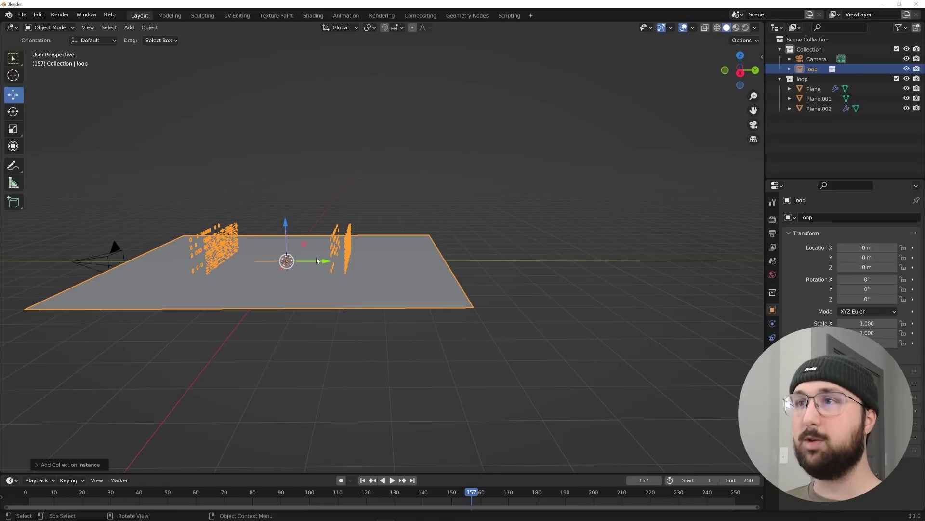
left_click_drag(321, 263, 625, 295)
middle_click_drag(461, 242, 480, 275)
left_click_drag(624, 280, 626, 309)
Step: Make a linked duplicate of the loop instance and place it at 20 m on Y
middle_click_drag(485, 291, 372, 259)
key("alt+d")
key("g")
key("y")
left_click(694, 271)
Step: Make linked duplicates of both loop instances and move them 20 m along Y, adjoining the existing floor strip
middle_click_drag(615, 285, 515, 289, "shift")
scroll(515, 289, "down", 2)
left_click_drag(450, 159, 355, 268)
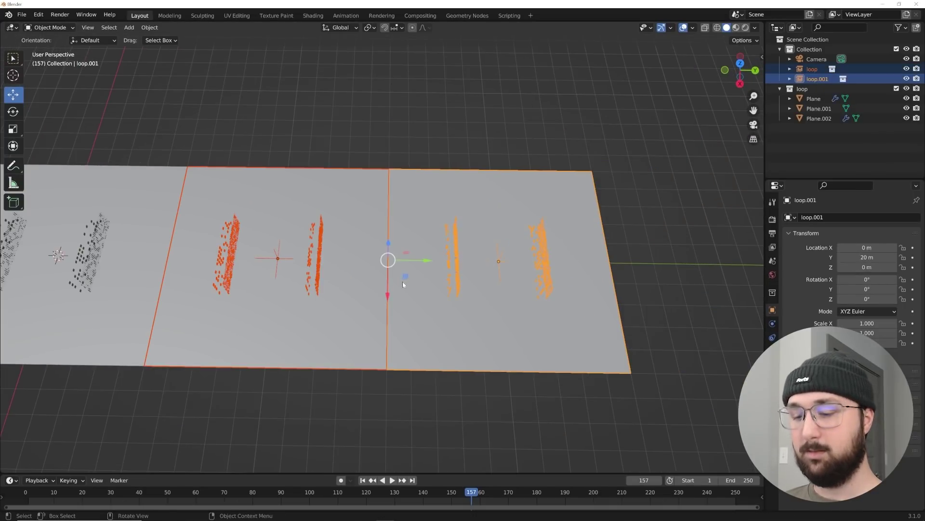
key("alt+d")
key("y")
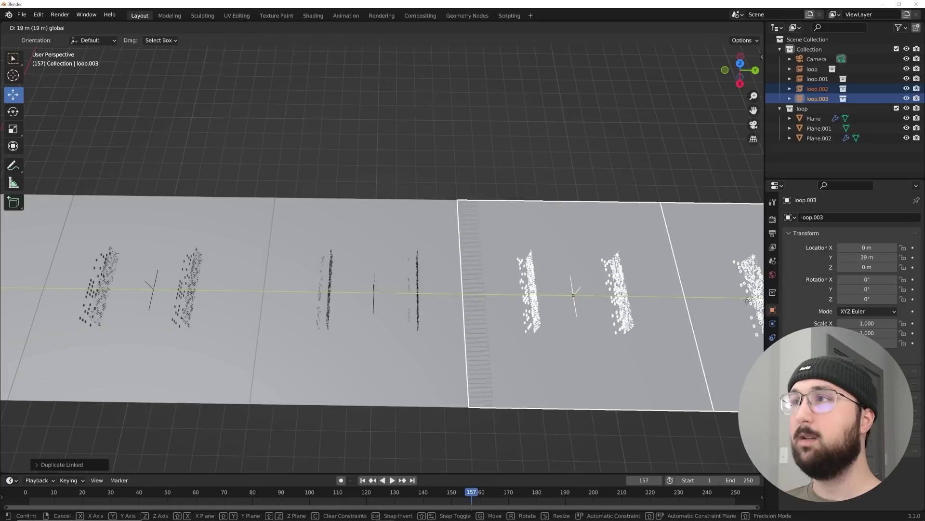
left_click(746, 306)
Step: Duplicate the last two loop instances as linked copies, move them another 20 m along Y, and check through the camera
scroll(699, 312, "down", 2)
middle_click_drag(619, 312, 485, 317, "shift")
key("alt+d")
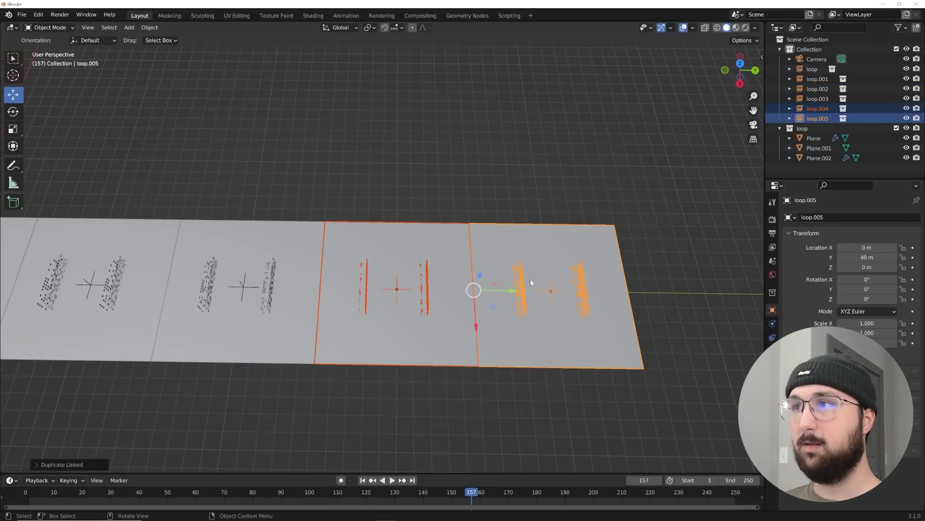
left_click_drag(510, 291, 825, 295, "ctrl")
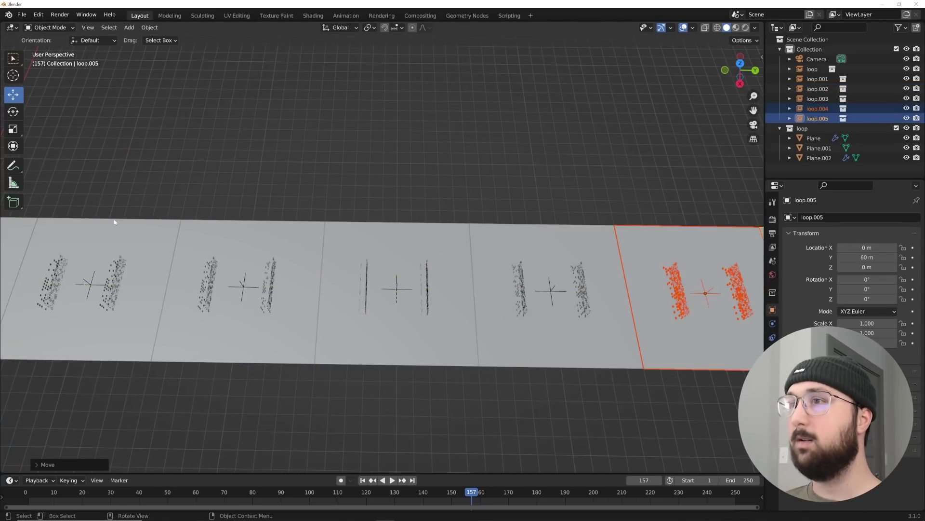
key("KP_0")
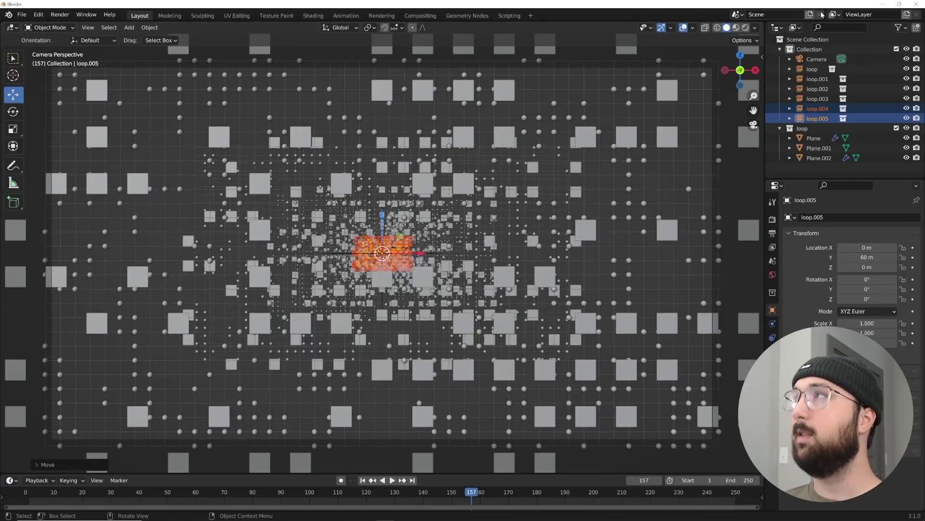
Step: Set the camera's Y location to -5 m so it sits on the floor's starting edge
scroll(487, 208, "down", 3)
middle_click_drag(446, 230, 602, 197, "shift")
scroll(466, 267, "up", 6)
left_click(357, 276)
middle_click_drag(357, 276, 283, 184)
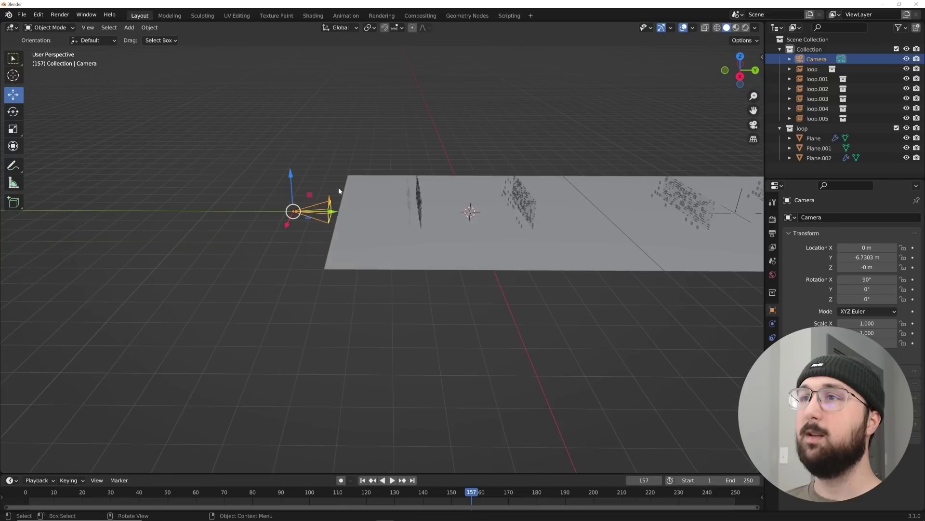
scroll(366, 209, "up", 4)
middle_click_drag(366, 208, 359, 235, "shift")
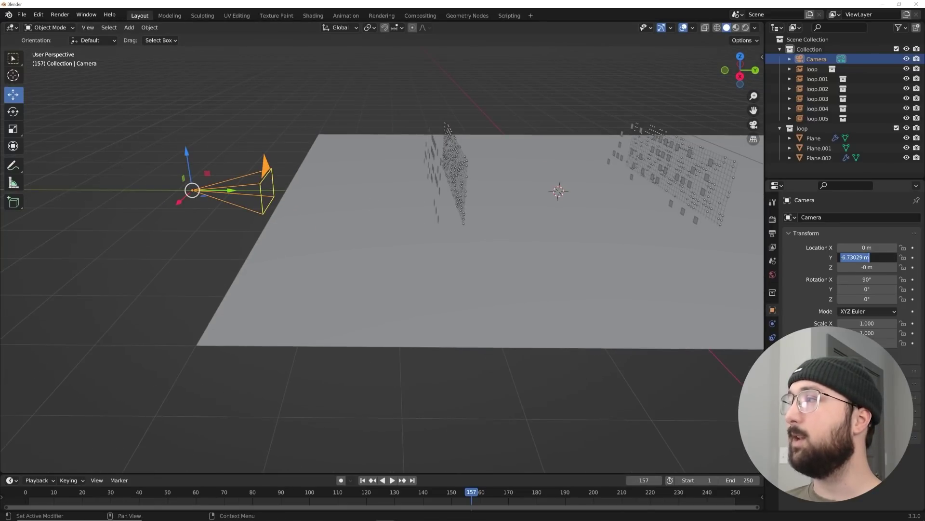
key("Return")
scroll(456, 204, "up", 5)
middle_click_drag(203, 174, 430, 244, "shift")
middle_click_drag(542, 212, 354, 228, "shift")
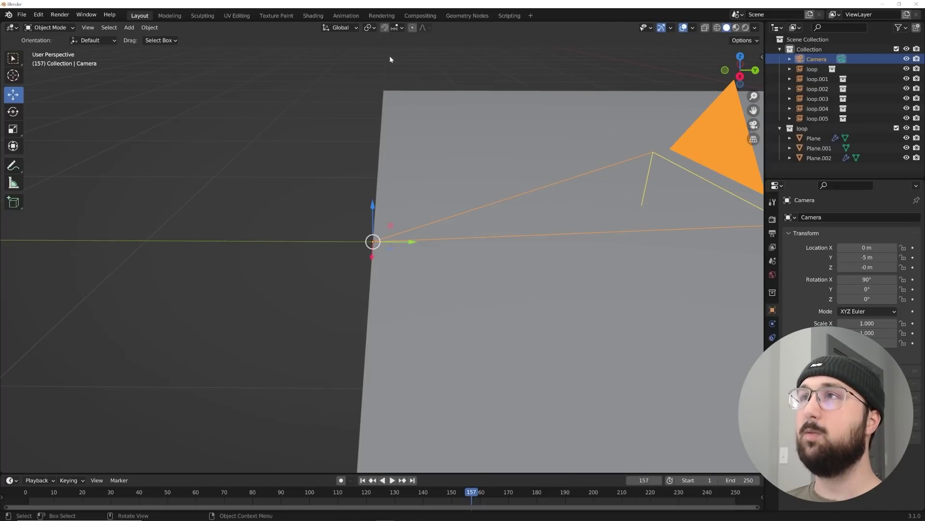
scroll(377, 353, "down", 5)
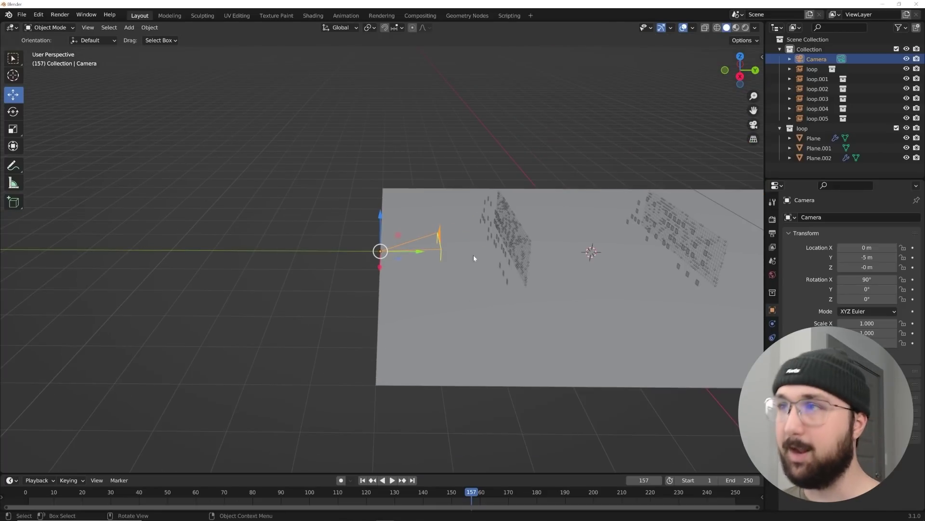
Step: Enlarge the timeline and keyframe the camera's Y location of -5 m at frame 0
middle_click_drag(473, 256, 426, 252)
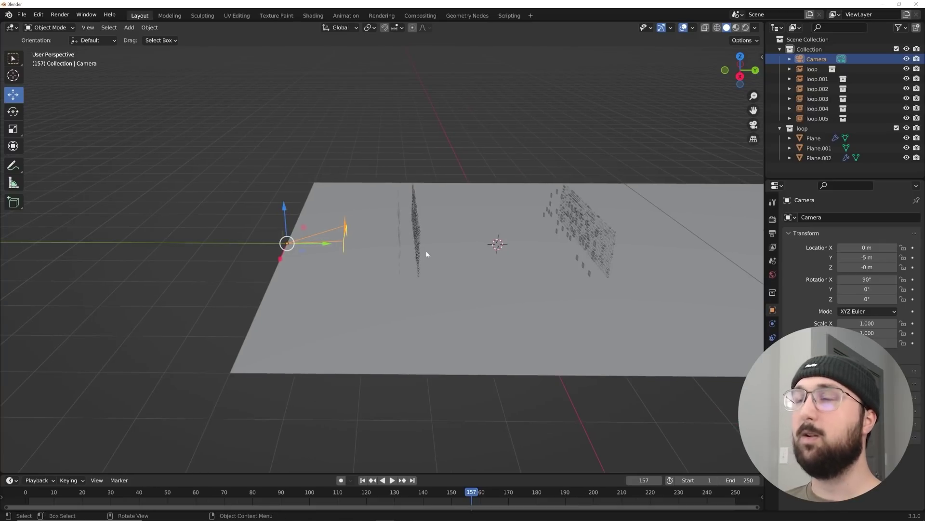
middle_click_drag(503, 240, 455, 243)
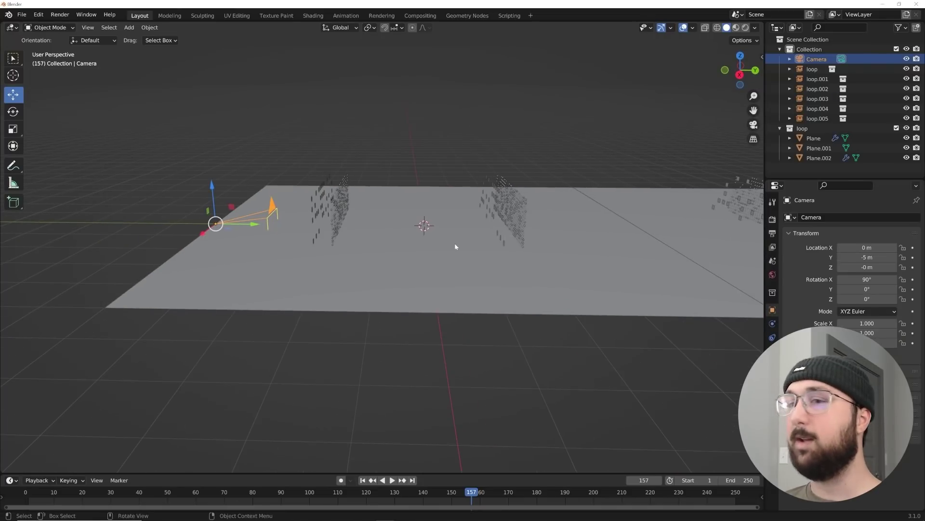
left_click(365, 481)
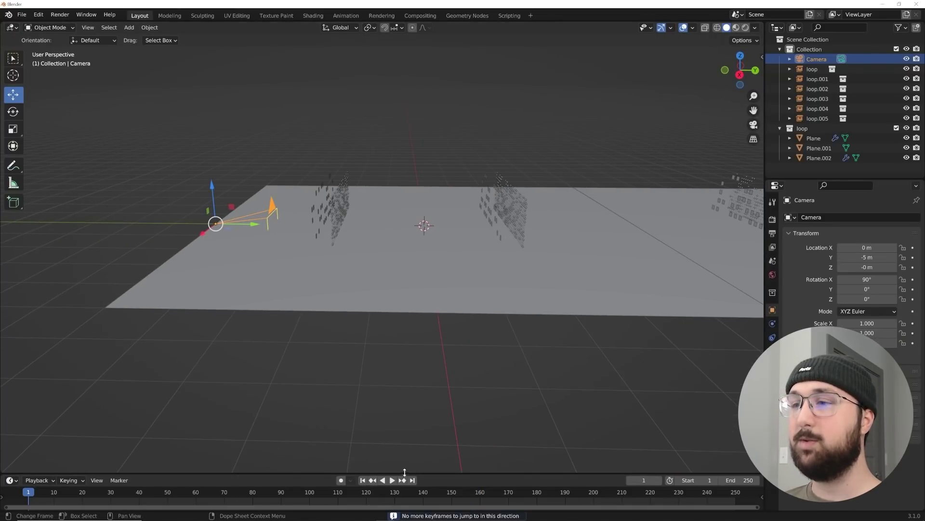
left_click_drag(412, 451, 402, 443)
key("Left")
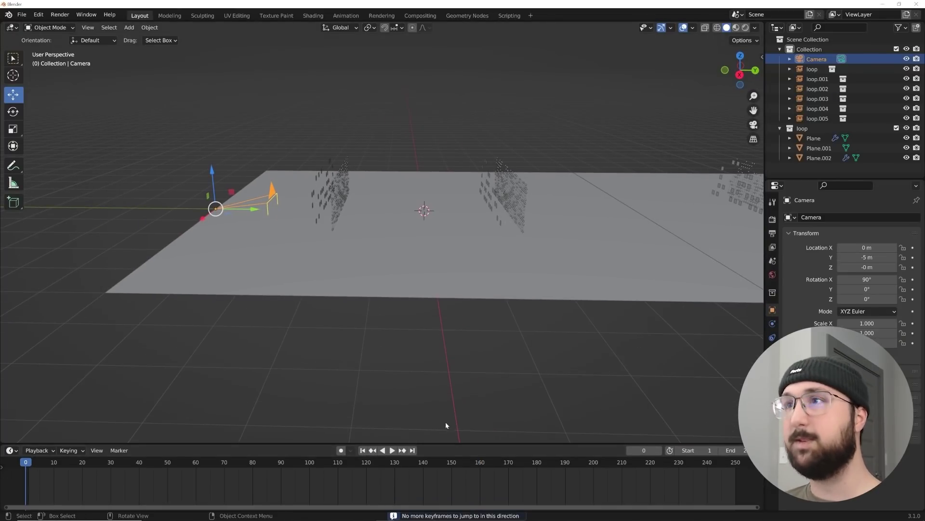
scroll(485, 359, "up", 2)
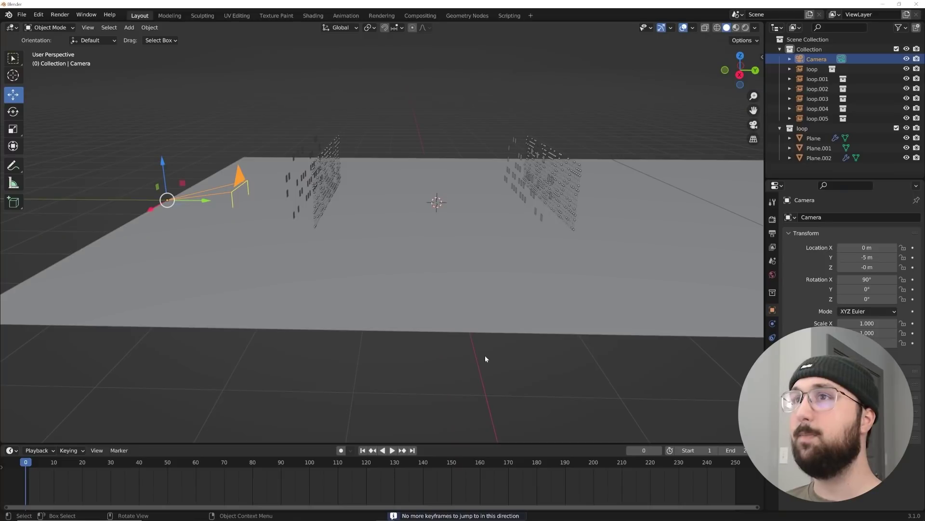
left_click(913, 258)
Step: Try moving the camera along Y to the floor seam at 35 m, and undo the move
scroll(512, 319, "down", 5)
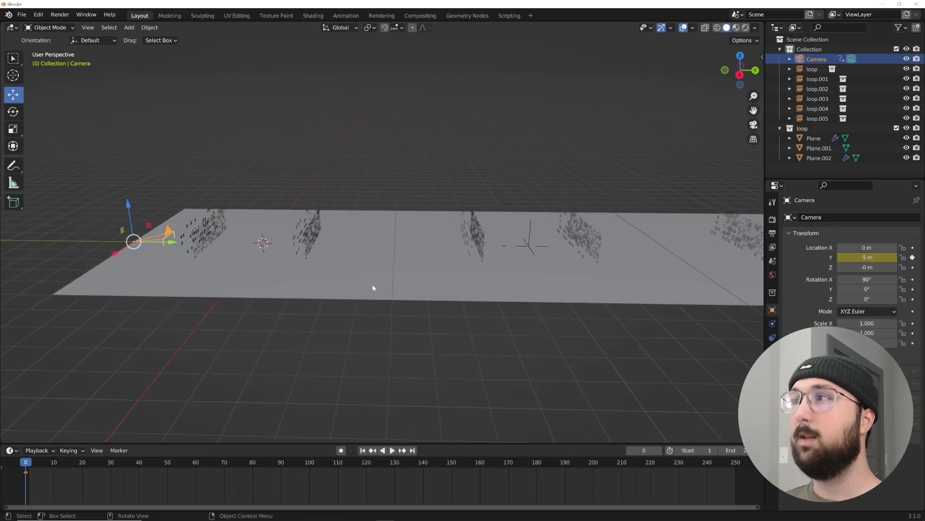
middle_click_drag(270, 271, 233, 278, "shift")
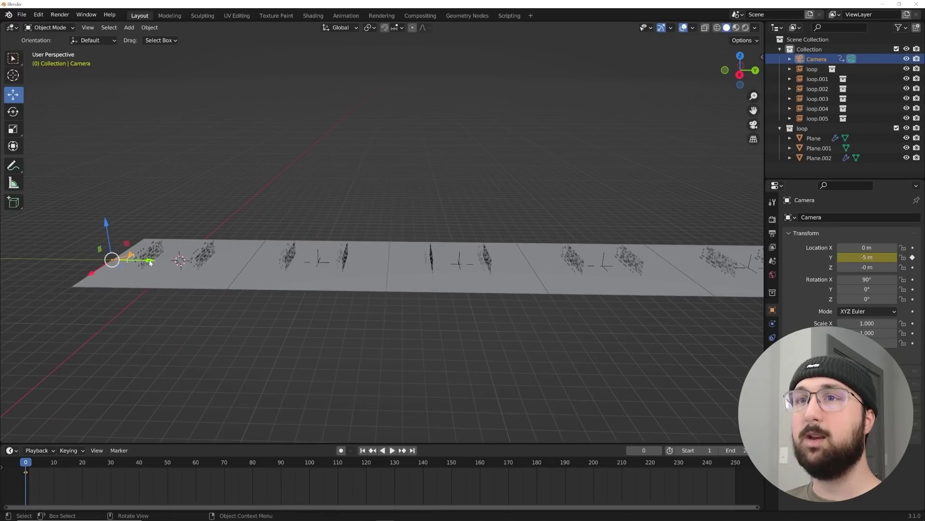
left_click_drag(151, 262, 341, 270)
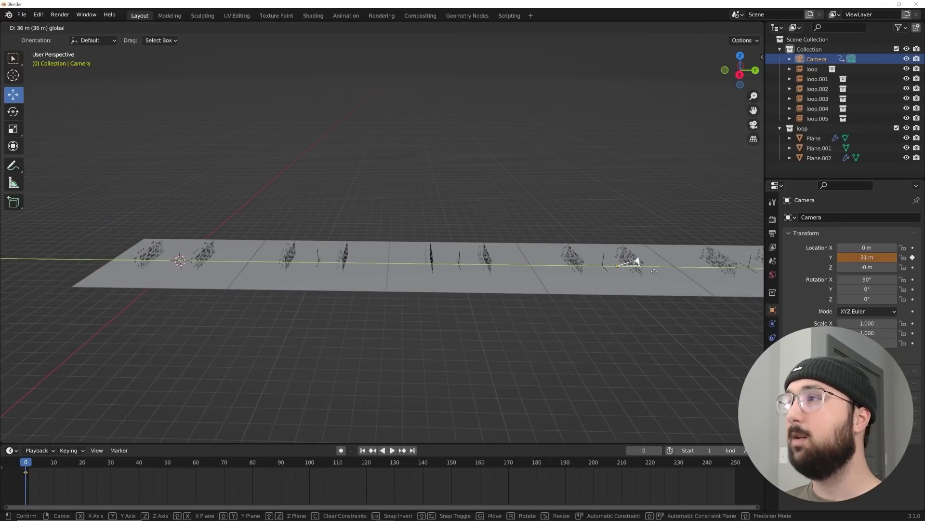
left_click_drag(710, 278, 710, 278)
middle_click_drag(710, 278, 444, 306, "shift")
scroll(424, 338, "up", 6)
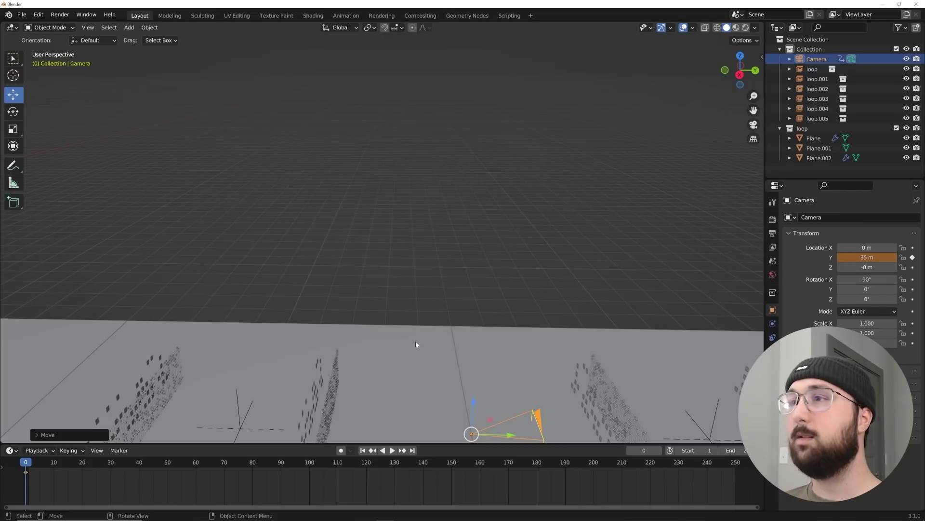
middle_click_drag(386, 360, 312, 225, "shift")
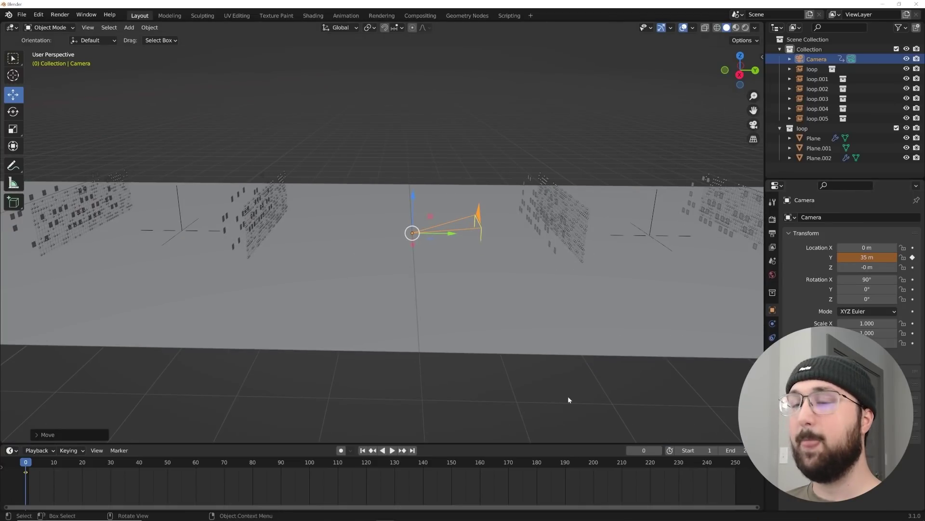
key("ctrl+z")
Step: At frame 250, move the camera along Y to 35 m and keyframe its Y location
scroll(435, 406, "down", 5)
middle_click_drag(339, 351, 369, 344, "shift")
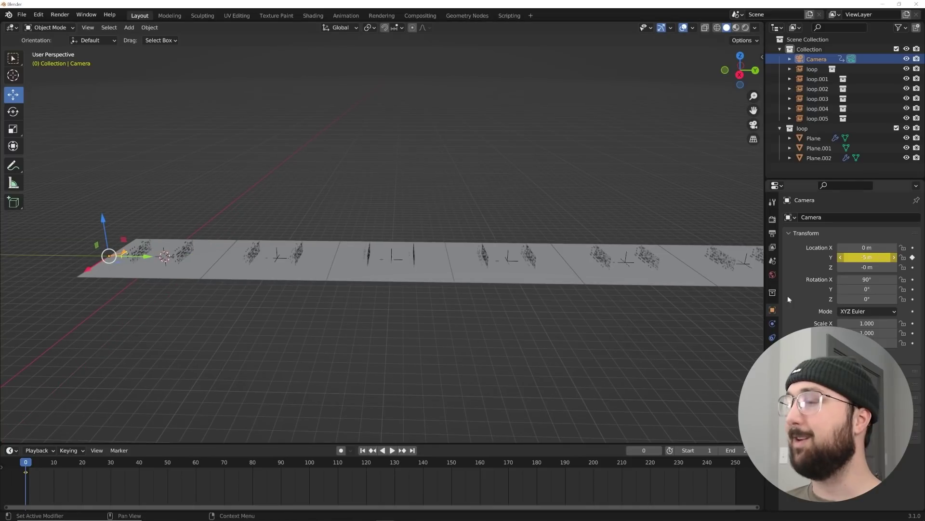
middle_click_drag(463, 387, 433, 395, "shift")
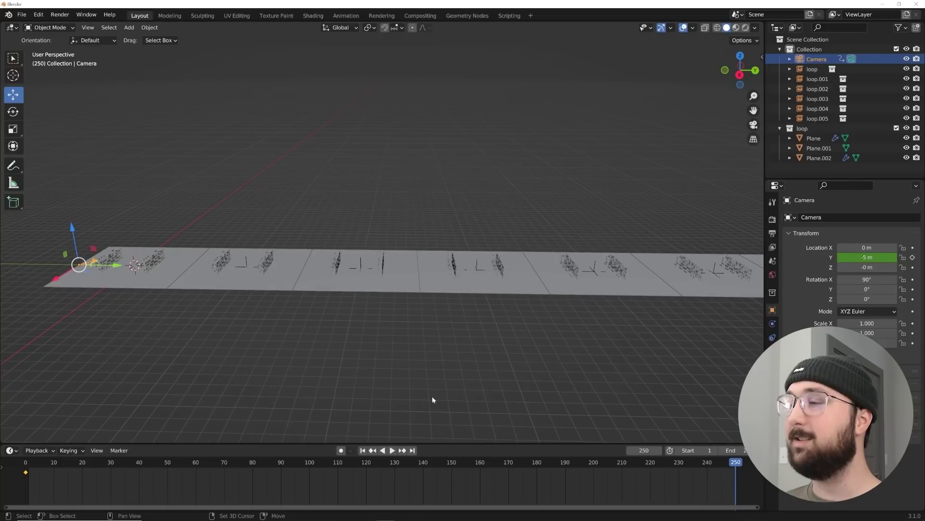
left_click_drag(121, 267, 579, 312)
scroll(424, 337, "up", 6)
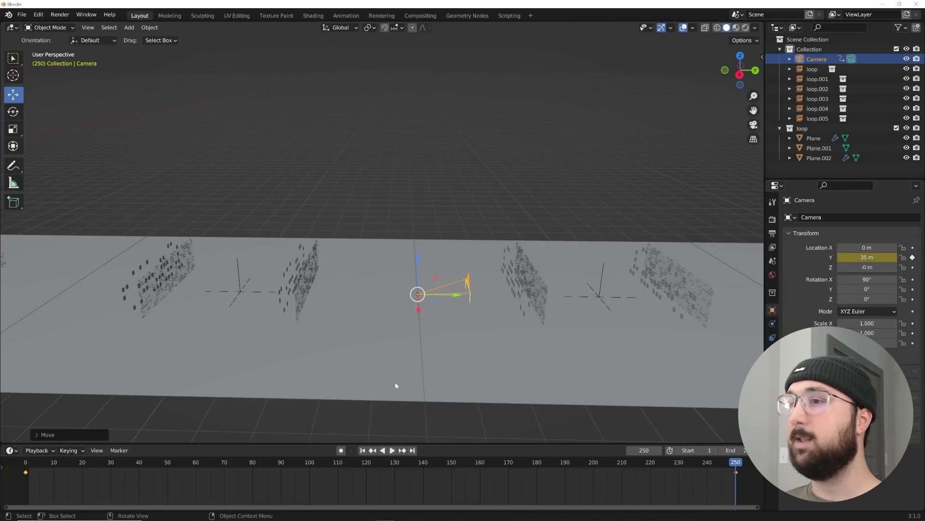
Step: Play the camera's travel along the floor strip in the overview and stop playback
key("space")
scroll(380, 251, "down", 5)
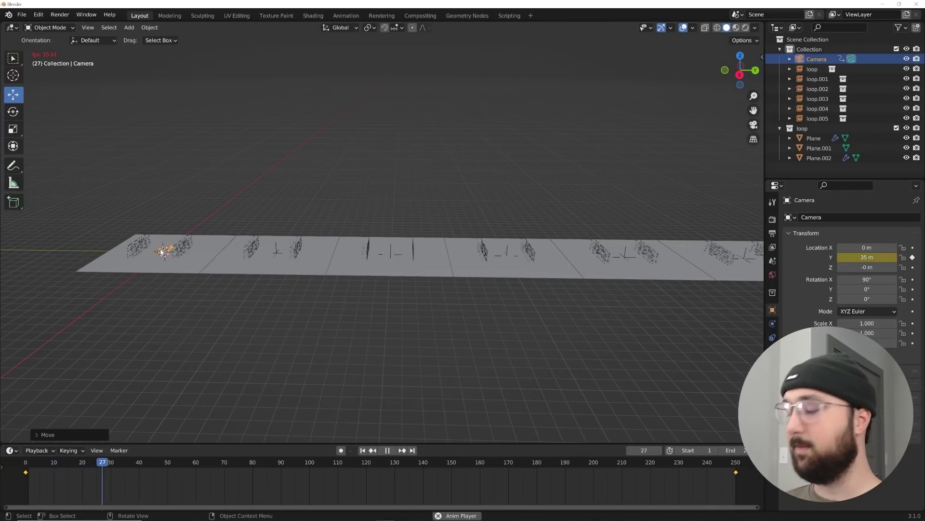
key("space")
Step: Preview the animation through the camera in rendered shading, replay it from the first frame, and return to frame 1
key("KP_0")
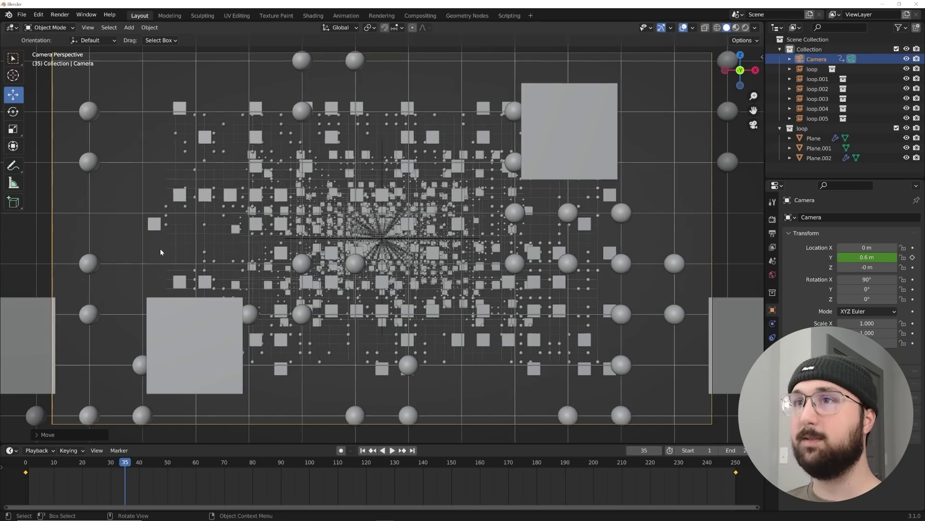
left_click(745, 28)
key("space")
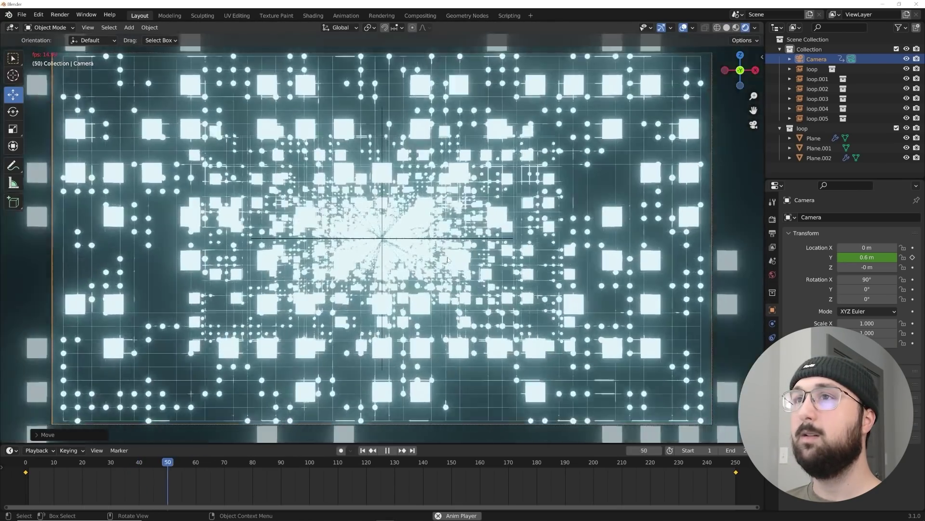
key("space")
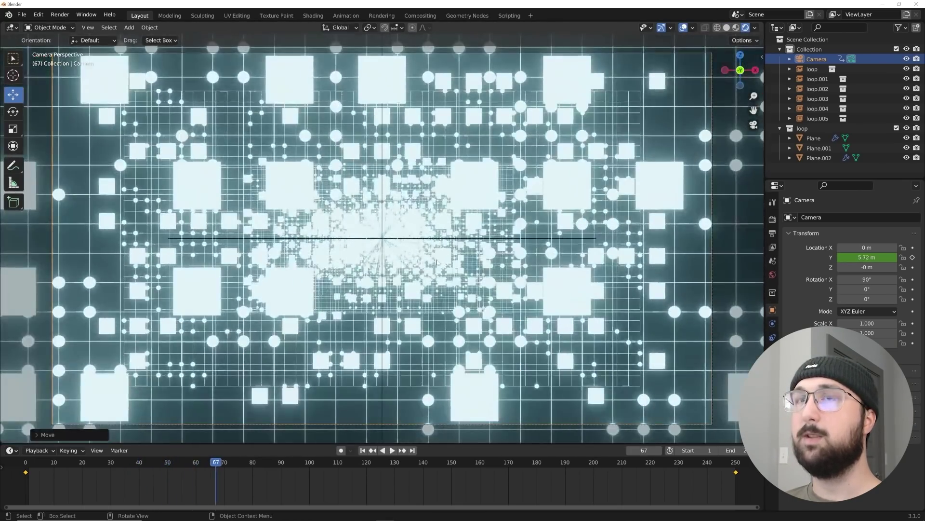
left_click(363, 449)
key("space")
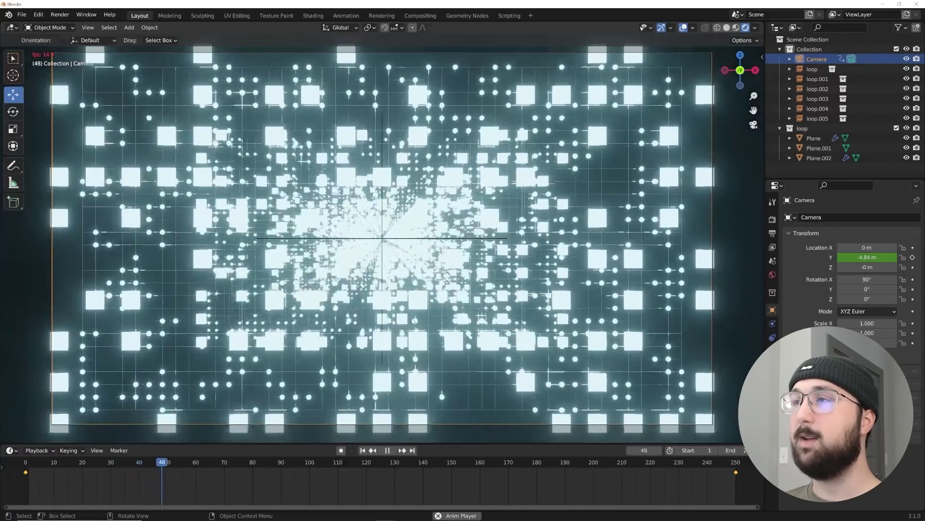
key("space")
left_click(363, 450)
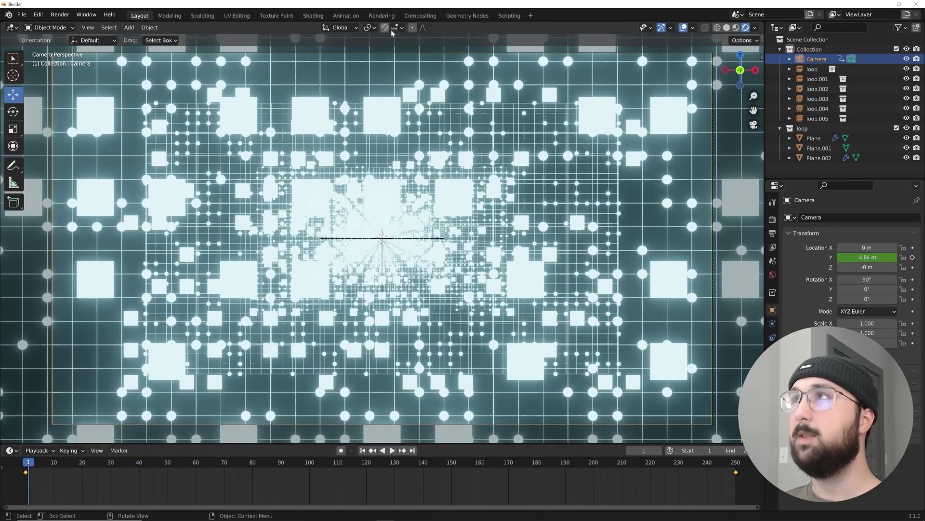
Step: In the Geometry Nodes workspace, delete the floor plane from the loop collection and view the result through the camera
left_click(382, 16)
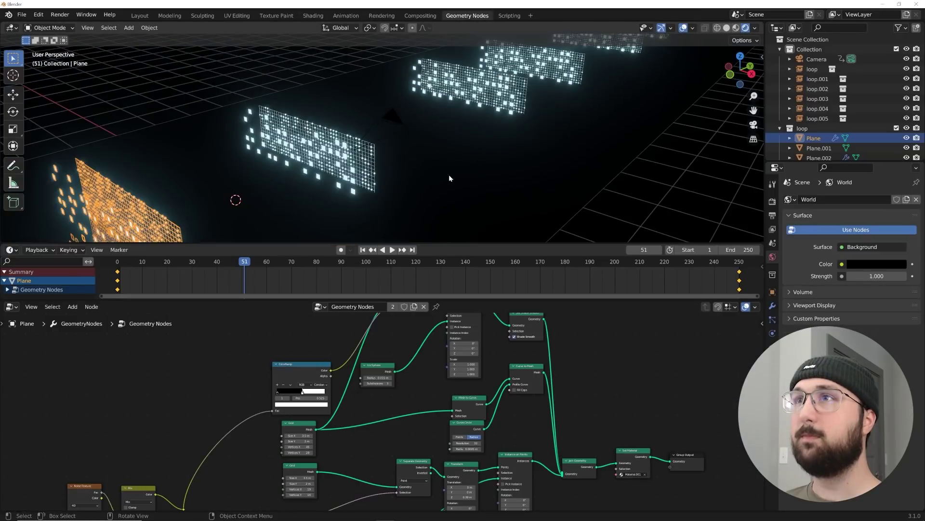
middle_click_drag(450, 175, 218, 196)
scroll(222, 187, "down", 3)
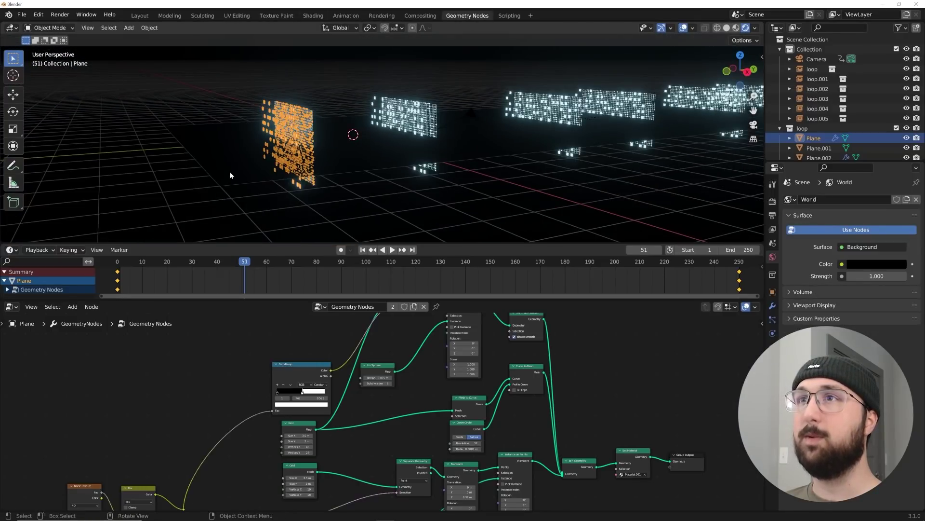
left_click(233, 166)
middle_click_drag(270, 153, 257, 154)
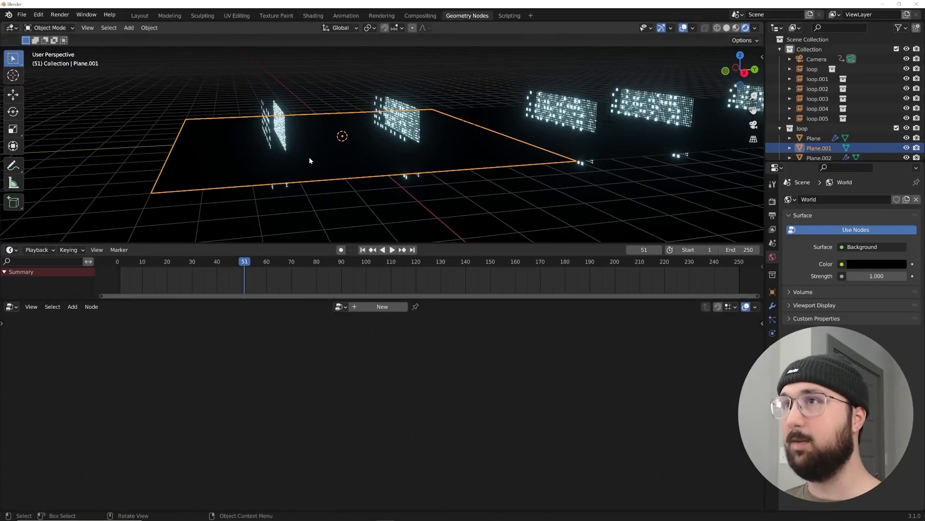
key("Delete")
key("KP_0")
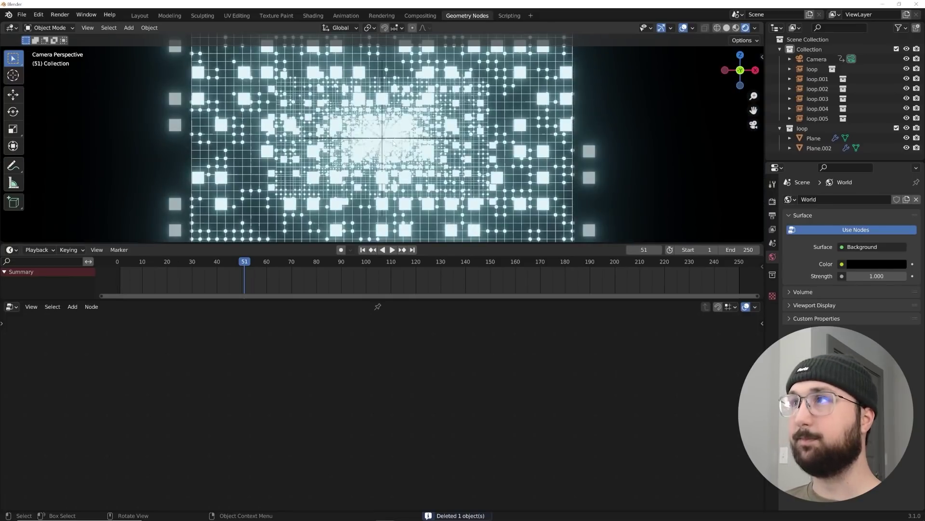
Step: Return to the Layout workspace, play the camera animation without the floor, and stop playback
left_click(139, 15)
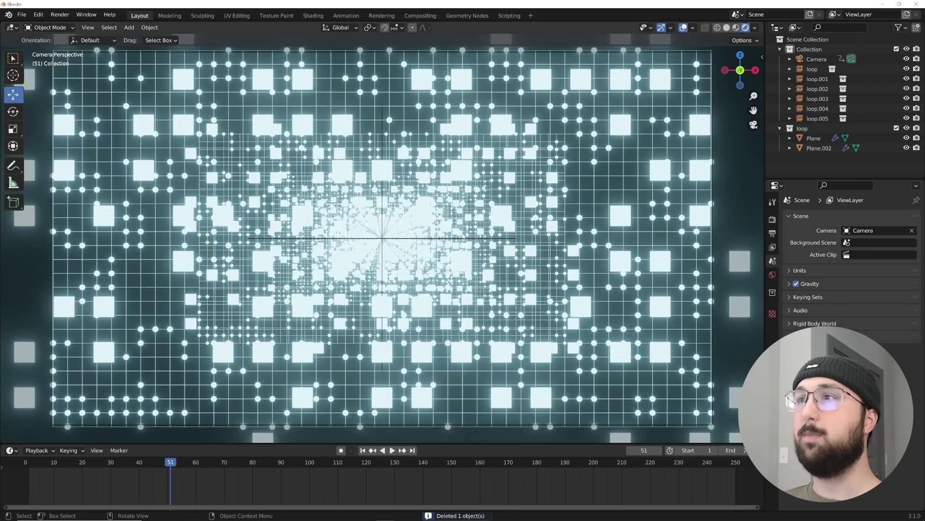
key("space")
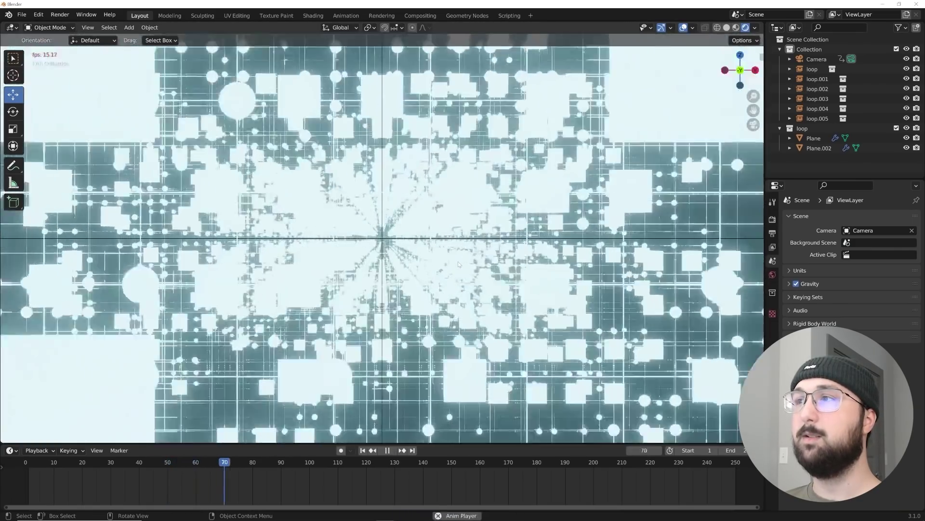
key("space")
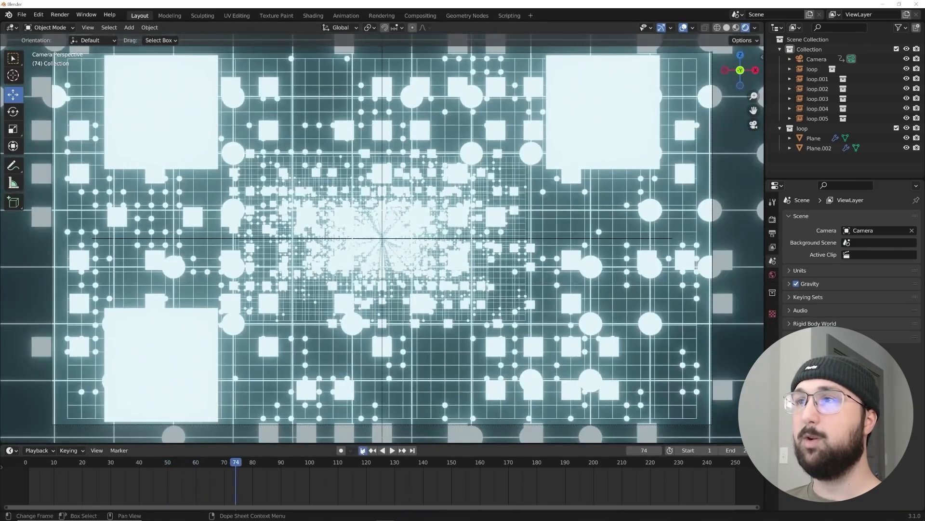
Step: Return to frame 1 and give the world a Principled Volume with a density of 0.470
left_click(363, 450)
left_click(772, 275)
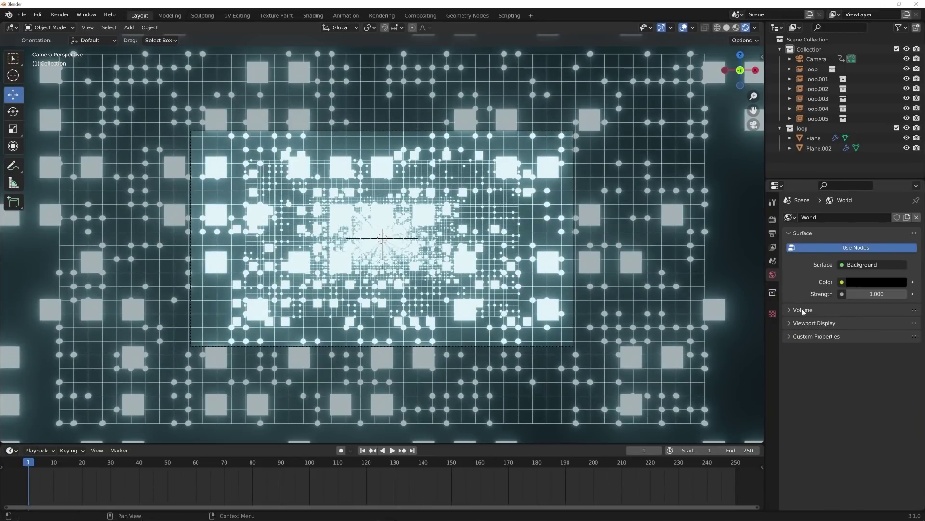
left_click(803, 310)
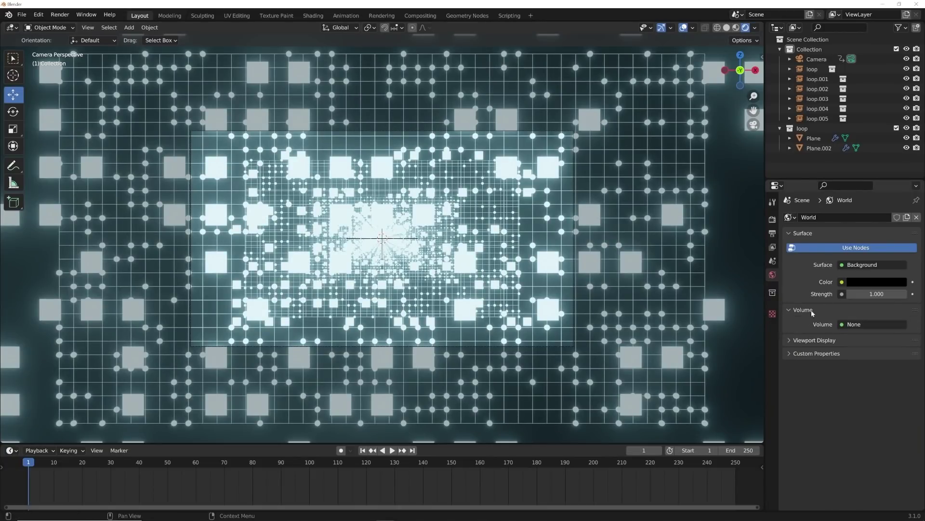
left_click(843, 325)
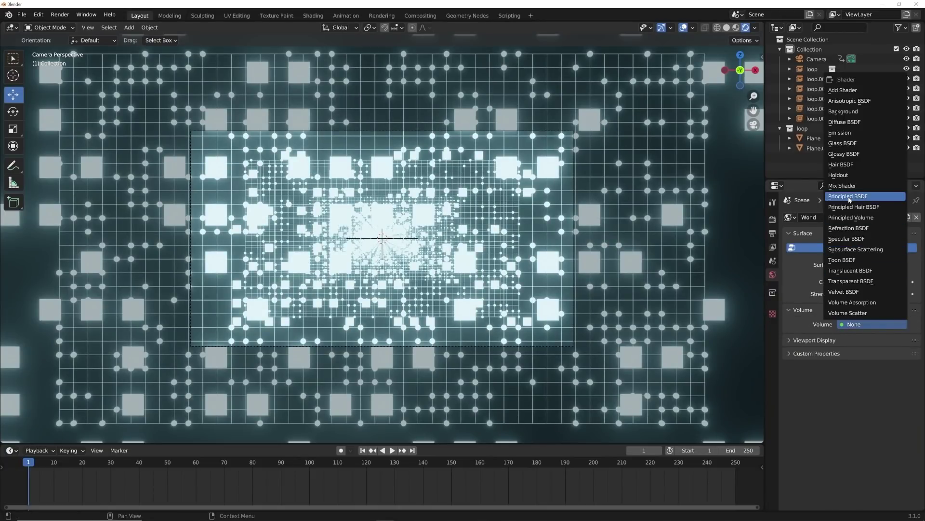
left_click(852, 218)
left_click_drag(872, 365, 847, 365)
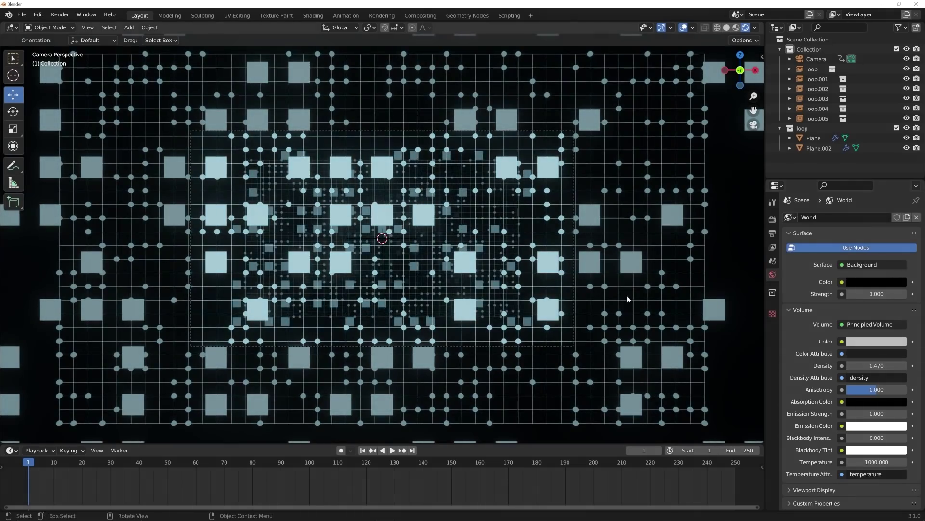
Step: Play the camera animation with the volume in rendered shading, then continue the playback in solid shading
key("space")
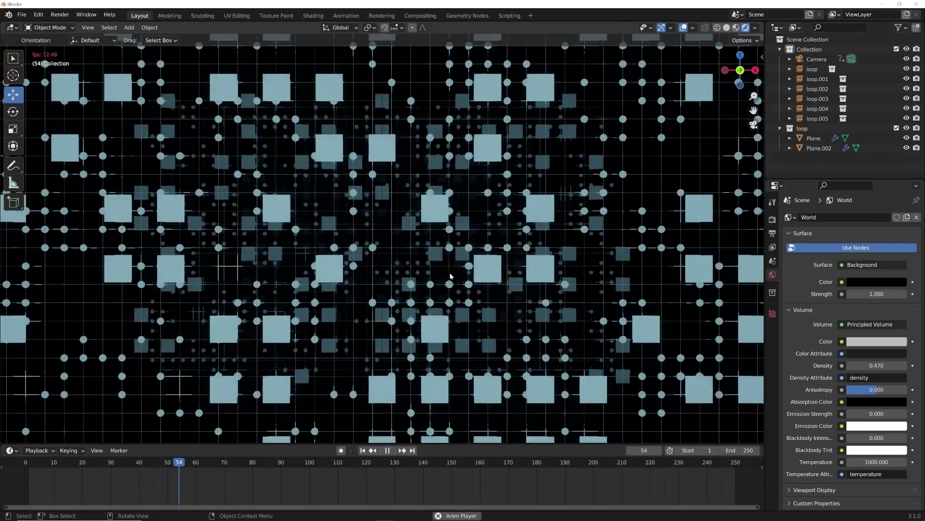
key("space")
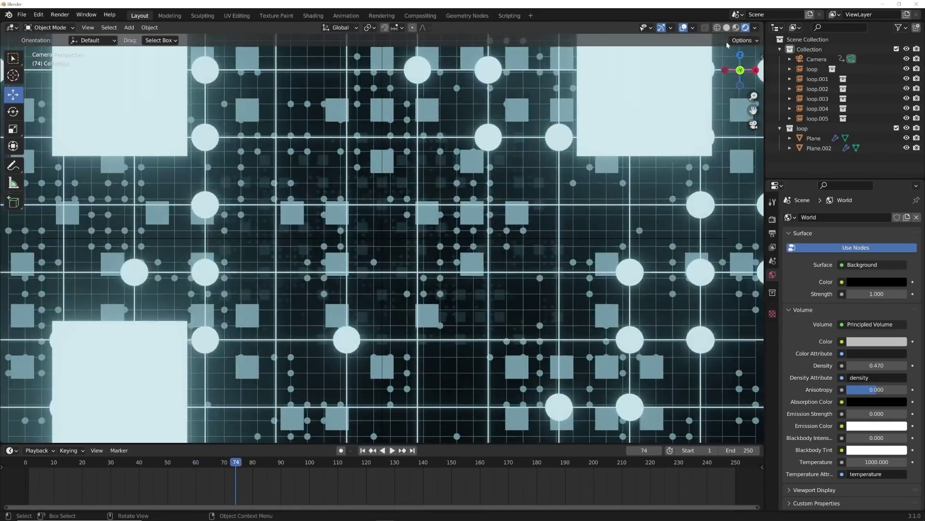
left_click(726, 29)
key("space")
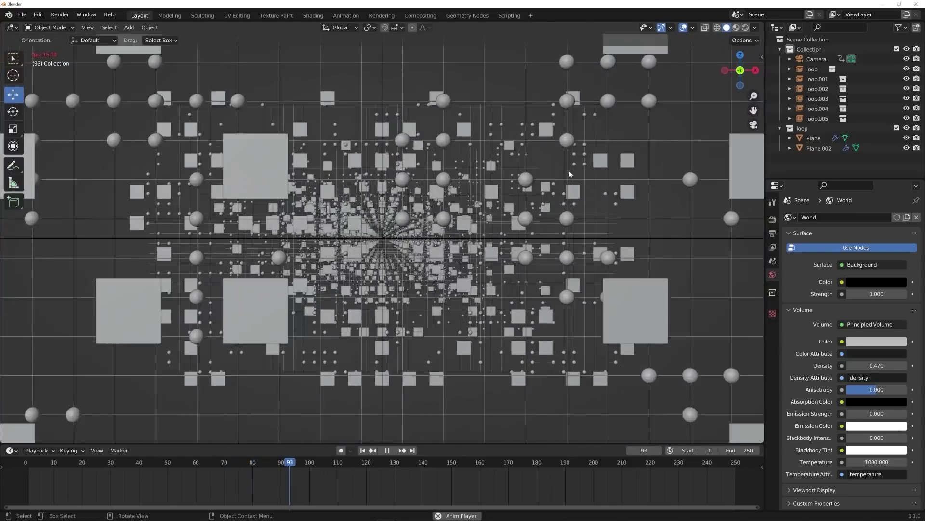
key("space")
Step: Try deleting the two farthest instances, loop.004 and loop.005, check the playback through the camera, and undo the deletion
middle_click_drag(569, 172, 605, 202)
left_click_drag(607, 203, 487, 271)
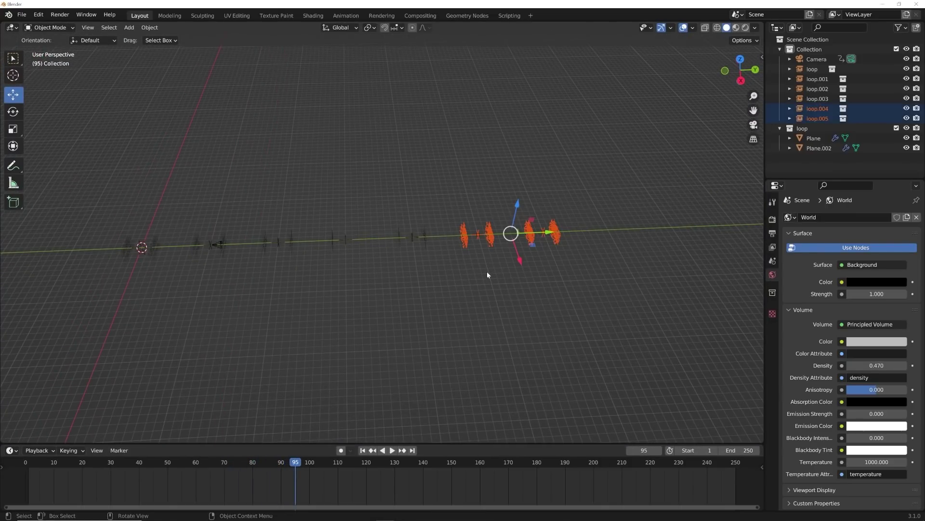
key("Delete")
key("KP_0")
key("space")
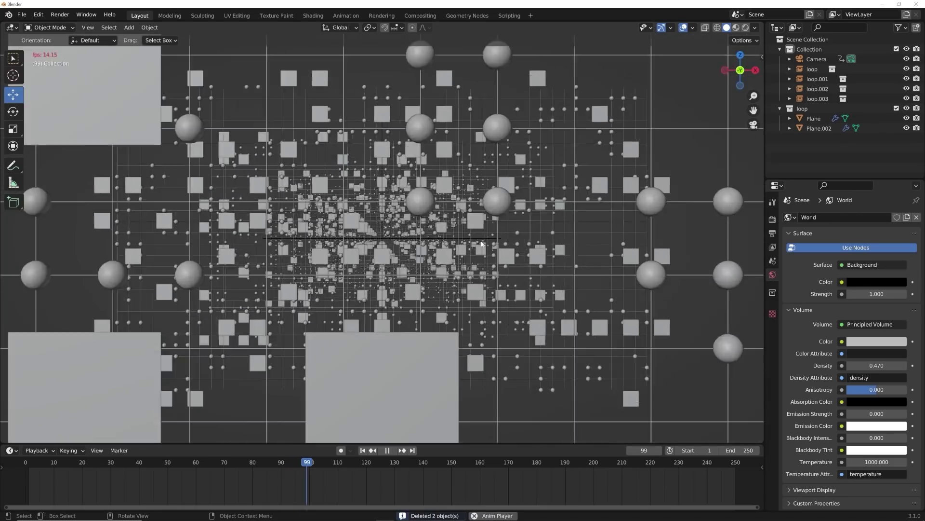
key("space")
middle_click_drag(485, 238, 427, 245)
key("ctrl+z")
Step: Play the animation through the camera with viewport overlays hidden, and stop playback
key("space")
key("KP_0")
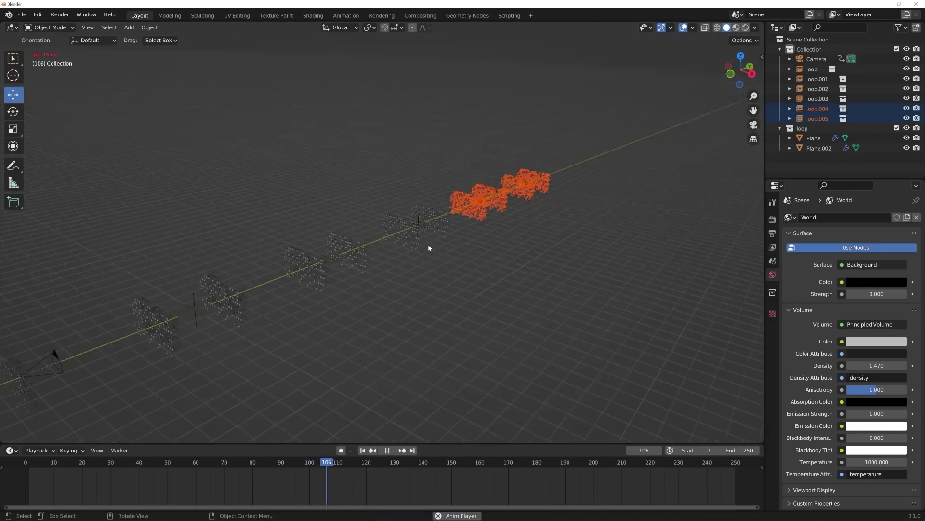
key("space")
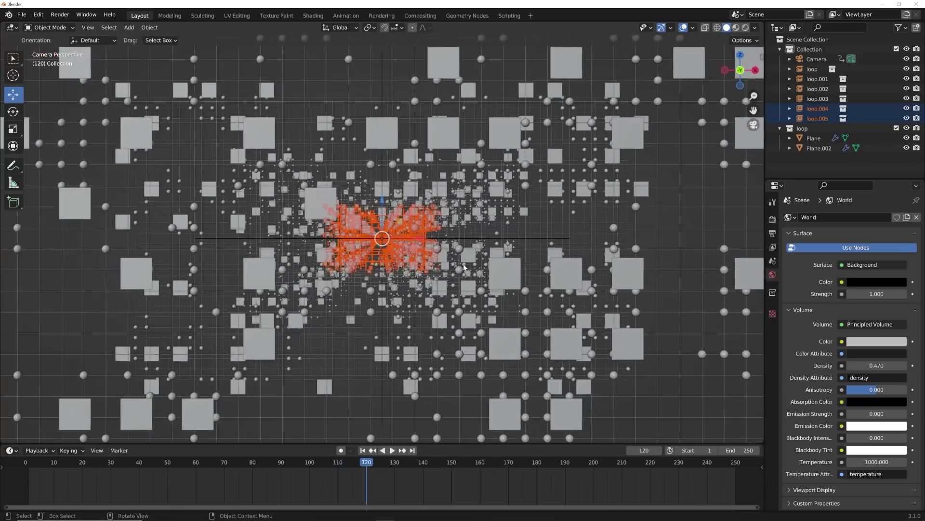
left_click(684, 28)
key("space")
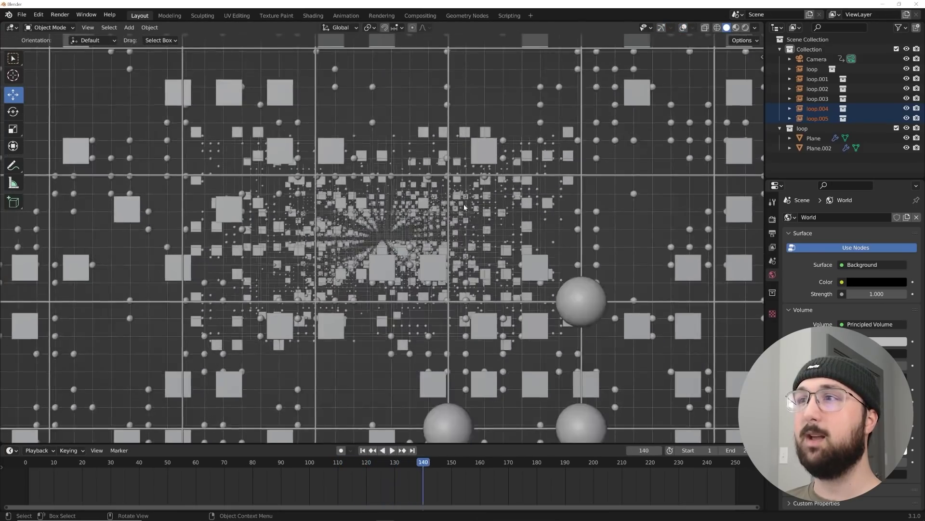
Step: Switch the camera view to rendered shading and return to frame 1
key("z")
key("8")
scroll(456, 245, "down", 3)
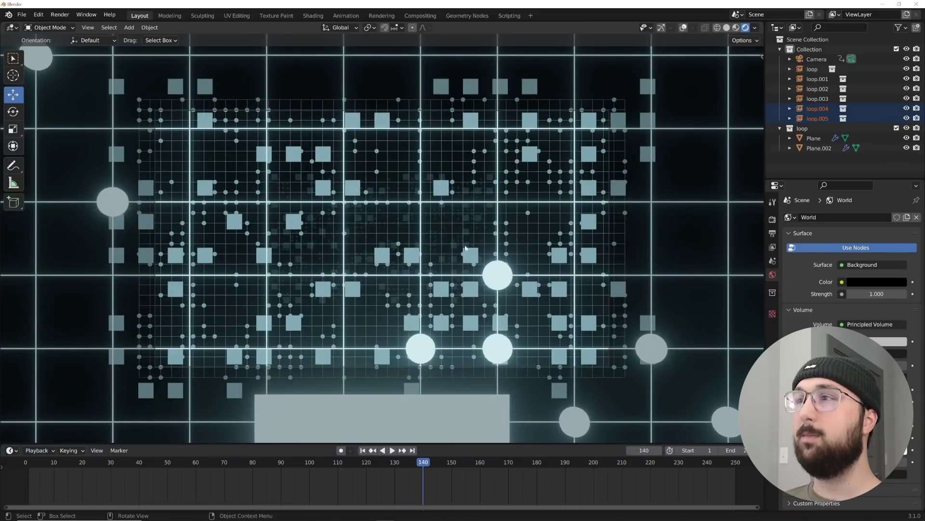
left_click(363, 451)
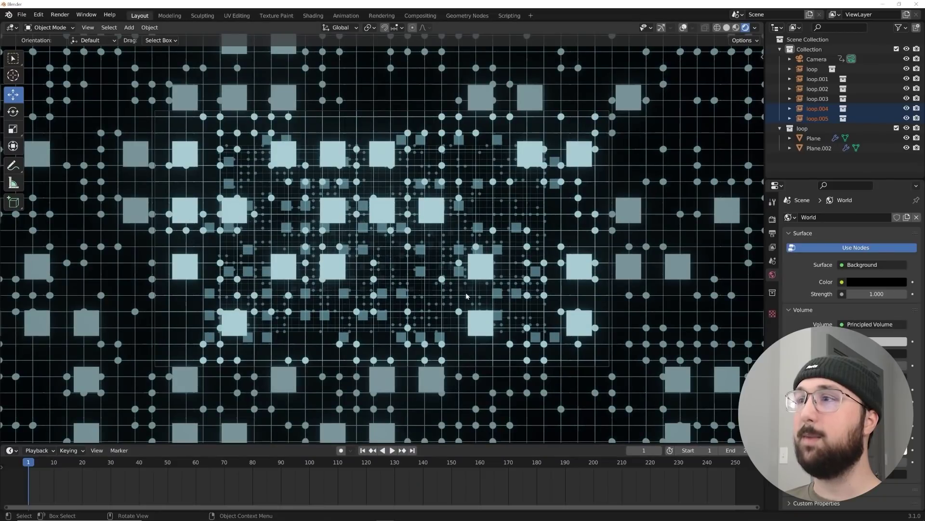
Step: Set the emission strength of the Plane object's Material.001 to 11
left_click(479, 273)
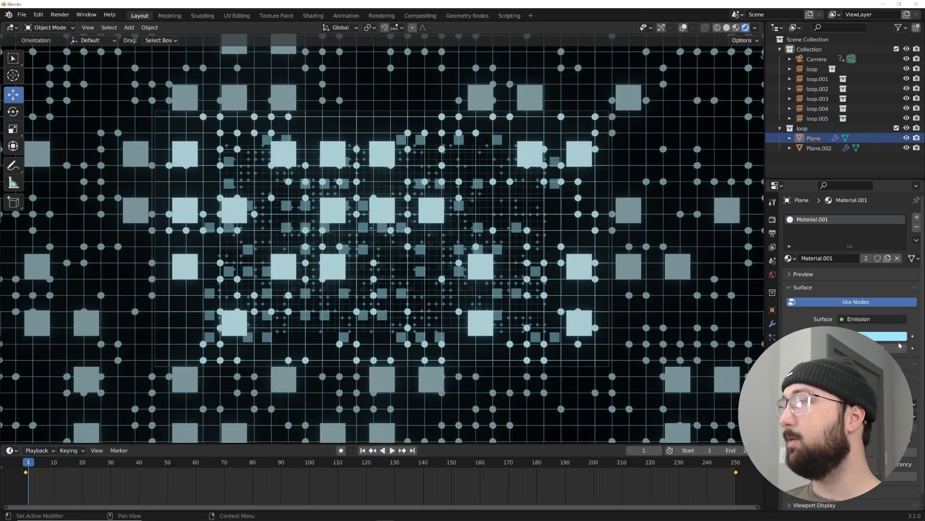
scroll(460, 267, "down", 4)
scroll(459, 267, "up", 2)
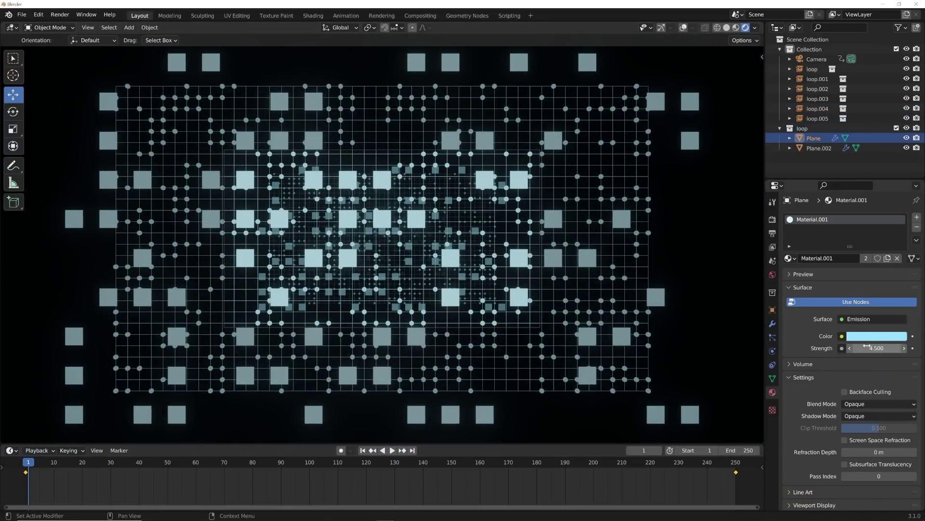
left_click_drag(867, 346, 898, 347)
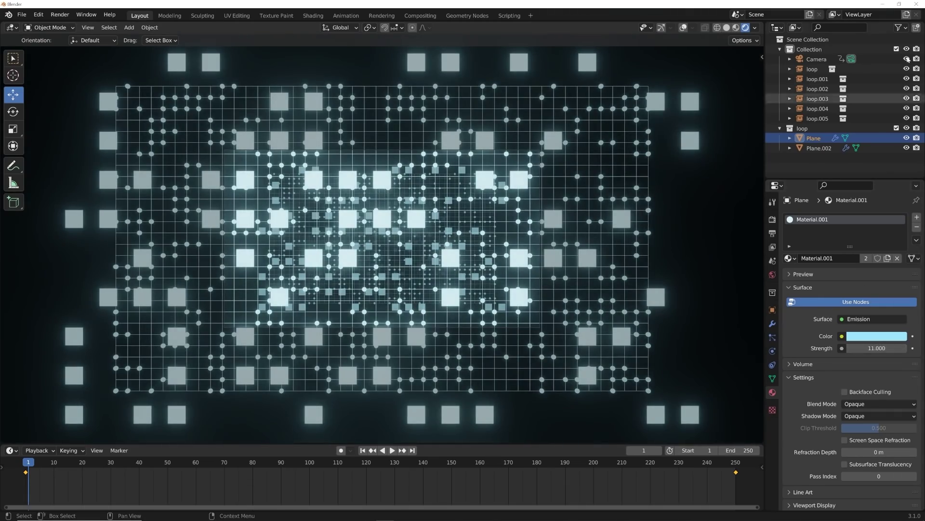
Step: Play the animation up to frame 13 and slightly reduce Material.001's emission strength
key("space")
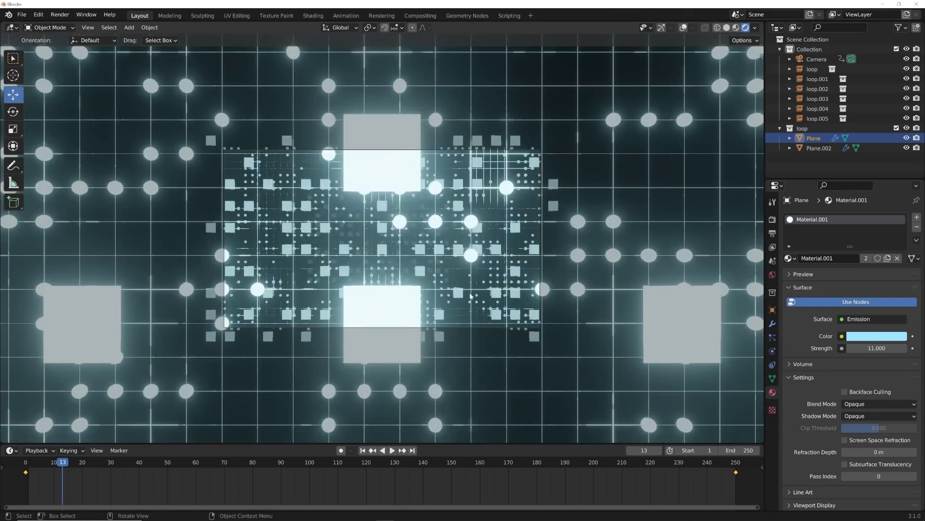
key("space")
scroll(469, 296, "down", 2)
scroll(429, 320, "up", 6)
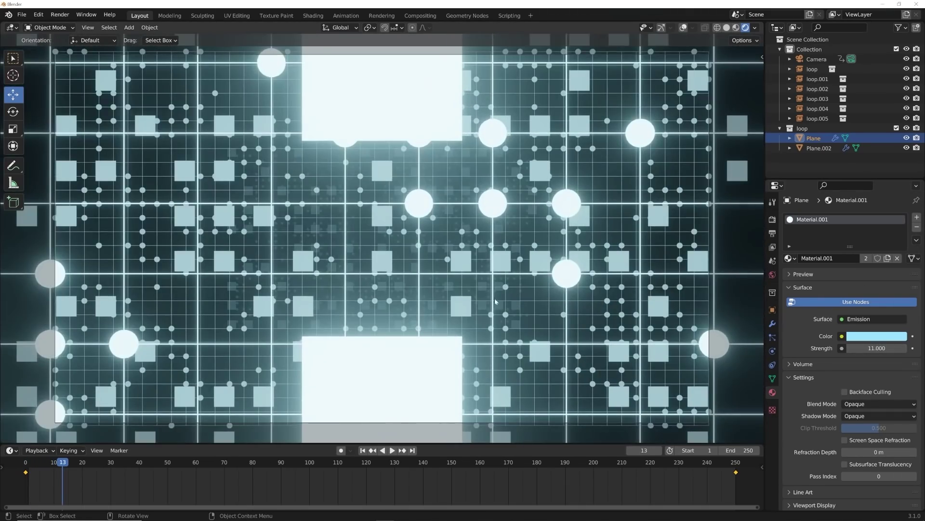
mouse_move(877, 347)
left_mouse_down()
mouse_move(838, 347)
mouse_move(861, 347)
left_mouse_up()
Step: Set the world volume density to 0.600 and preview the camera animation up to frame 60
left_click(773, 274)
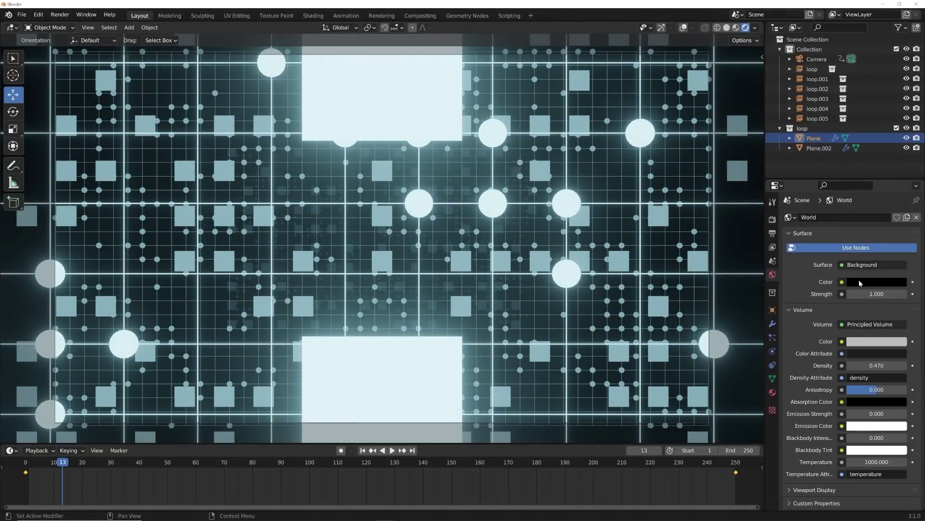
mouse_move(874, 362)
left_mouse_down()
mouse_move(851, 362)
mouse_move(889, 362)
mouse_move(874, 362)
mouse_move(882, 365)
left_mouse_up()
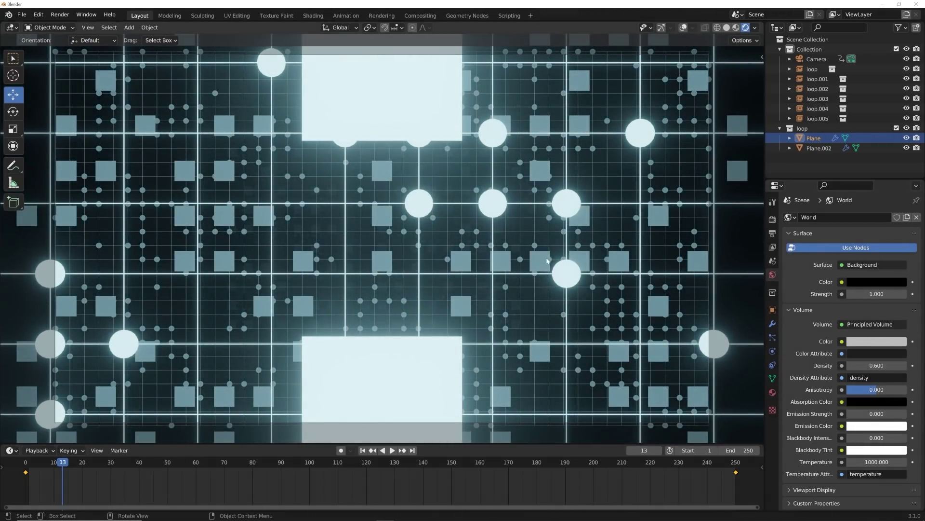
key("space")
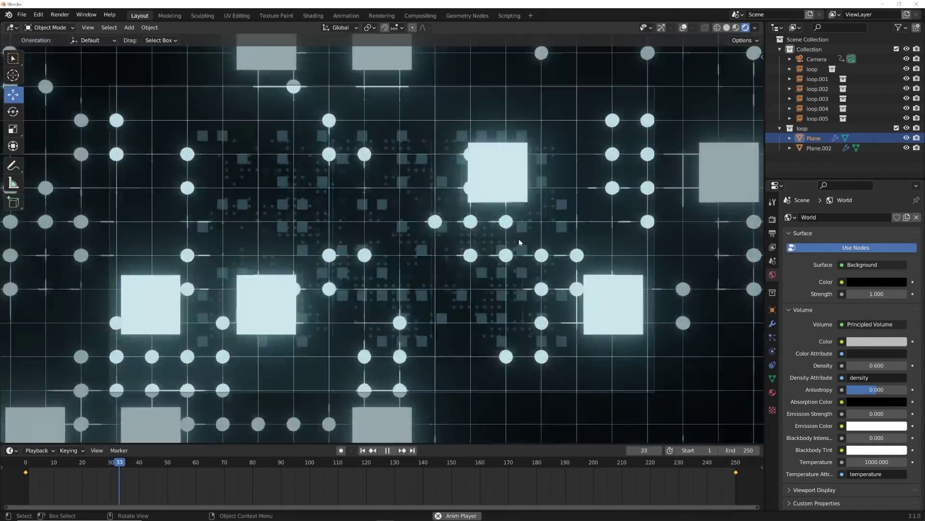
key("space")
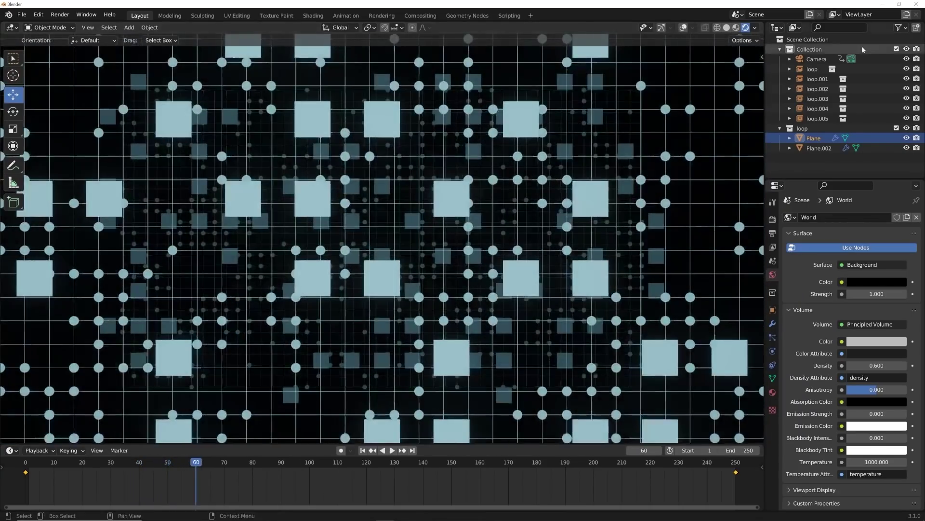
Step: Set the camera's focal length to 30 mm and preview the animation with the wider view
left_click(866, 59)
left_click(772, 351)
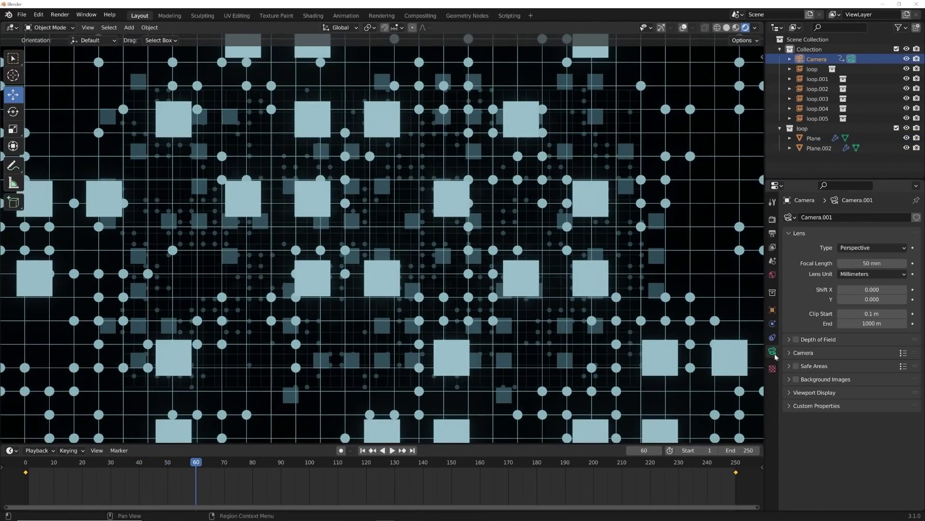
left_click_drag(888, 265, 842, 265)
scroll(462, 210, "down", 1)
key("space")
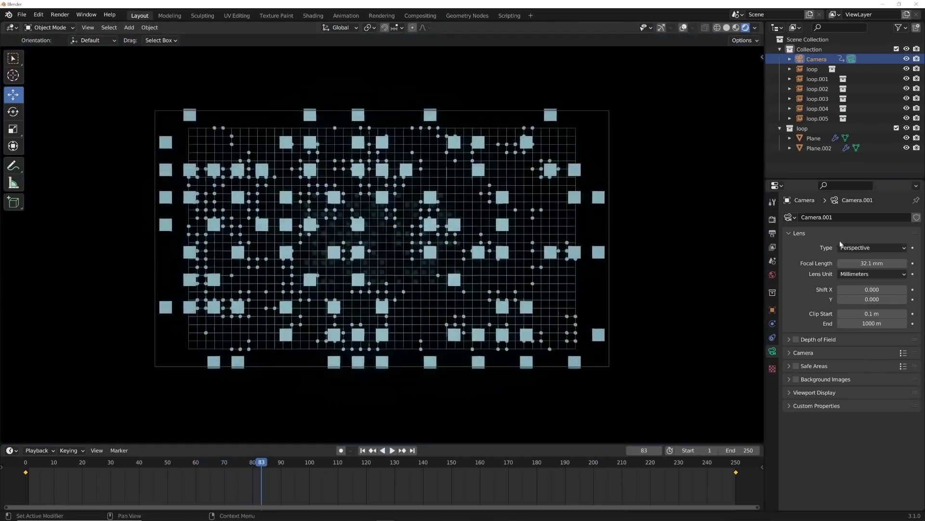
left_click_drag(868, 263, 858, 263)
key("space")
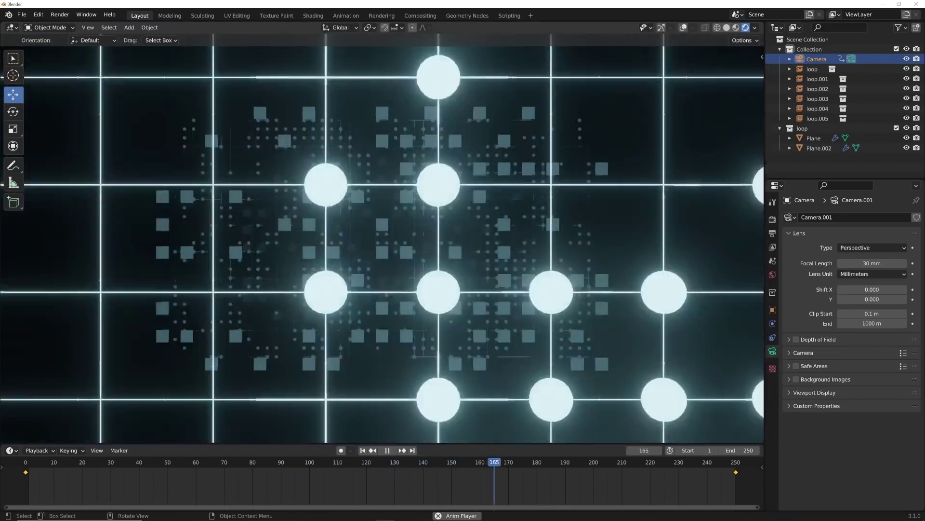
key("space")
Step: Render frame 1 as a still image, inspect it in an enlarged render window, and close it
left_click(362, 450)
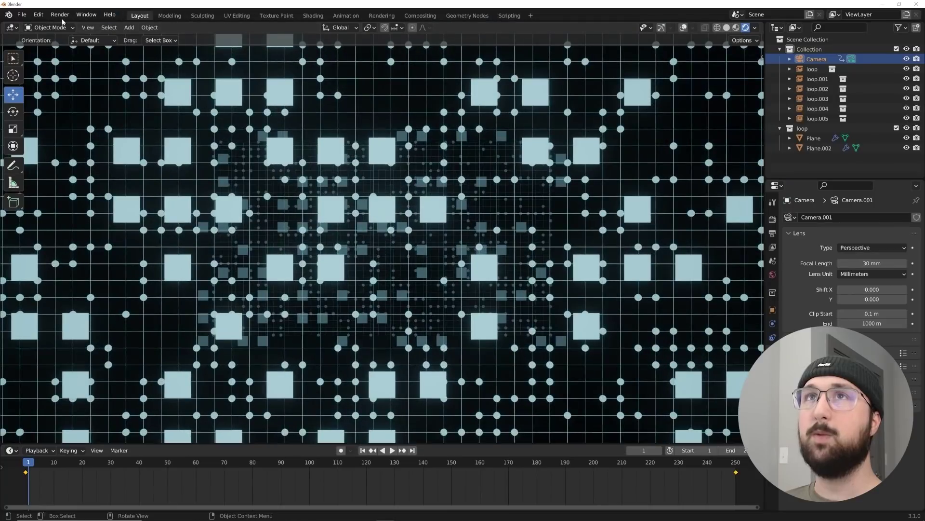
left_click(60, 15)
left_click(70, 26)
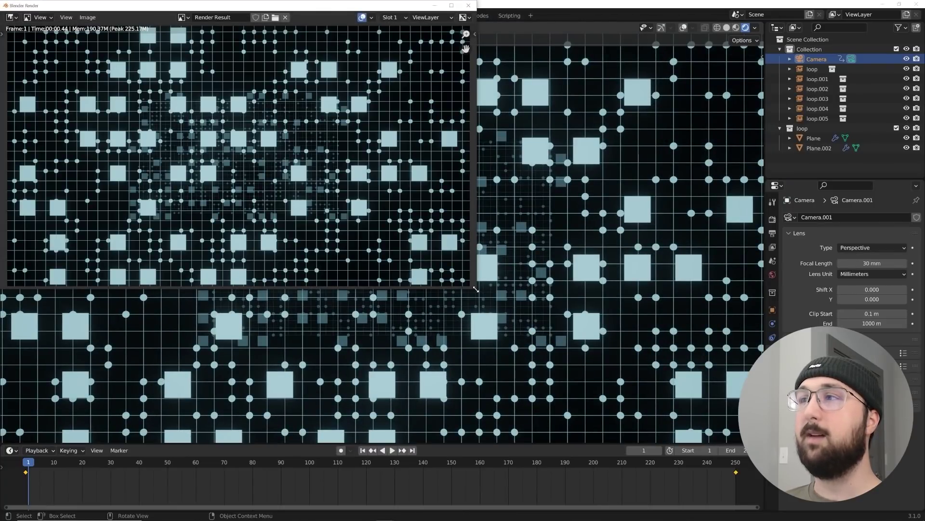
left_click_drag(476, 288, 525, 336)
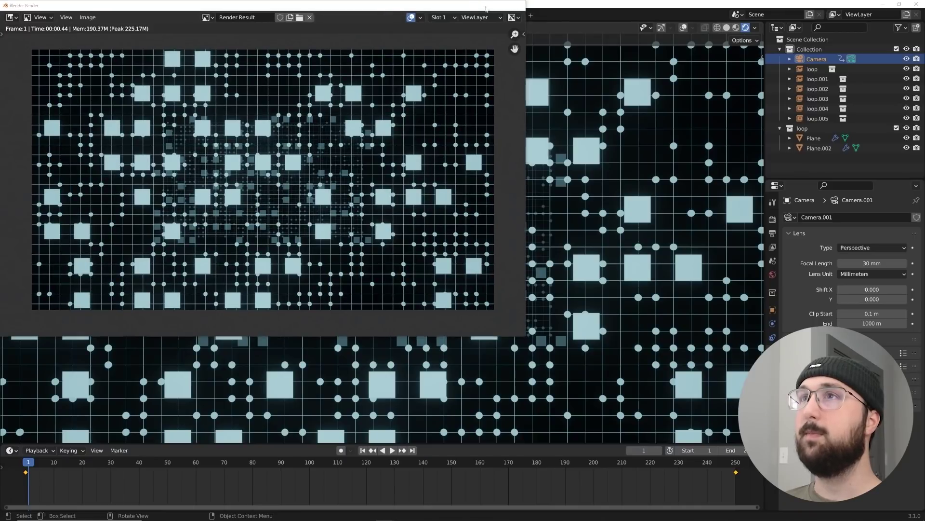
key("Escape")
Step: In the Compositing workspace, enable nodes and add a Viewer node fed by the Render Layers image output
left_click(420, 15)
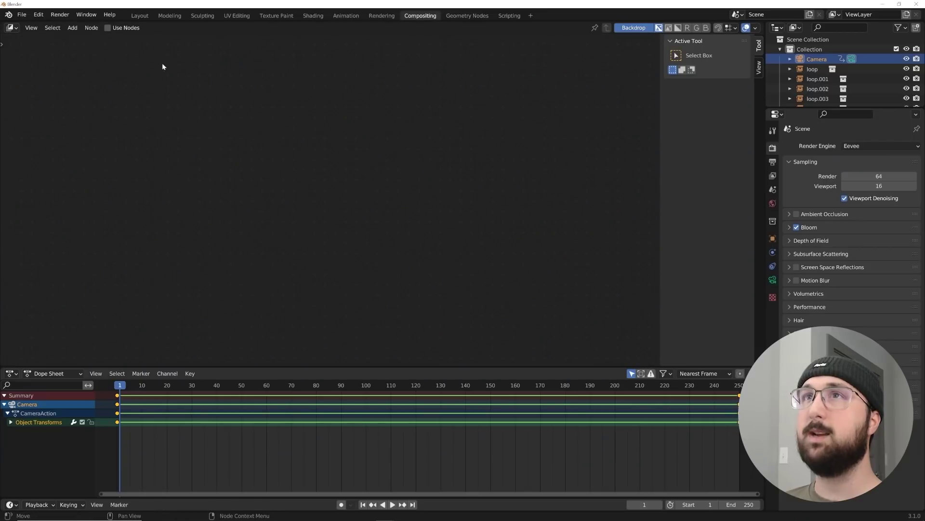
left_click(108, 28)
key("shift+a")
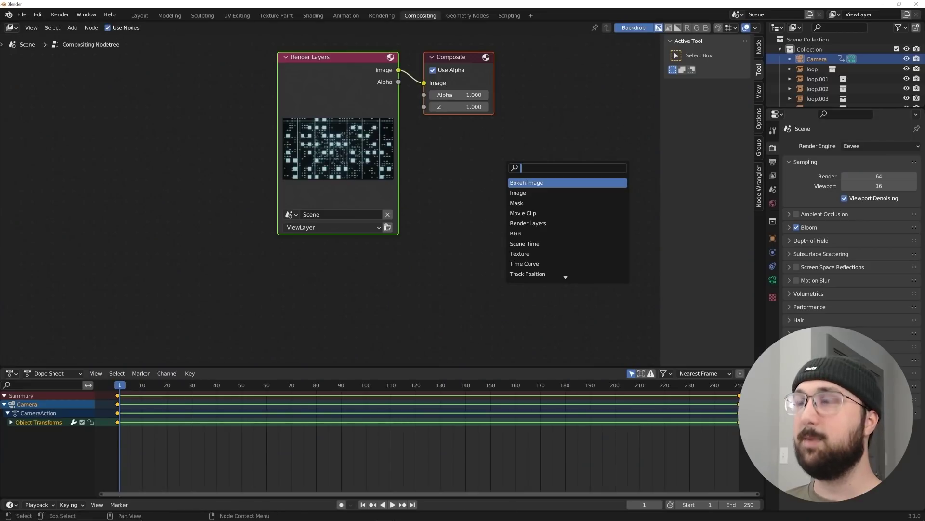
key("Return")
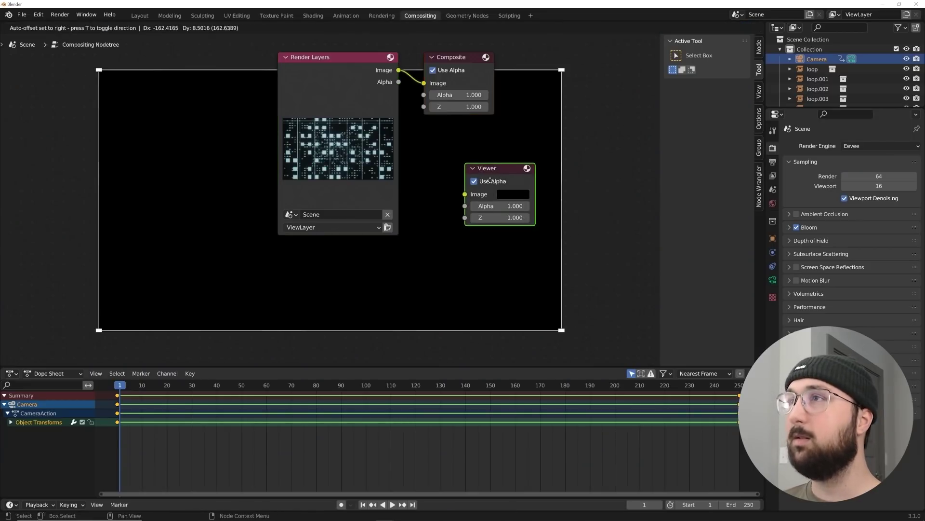
left_click_drag(398, 71, 464, 193)
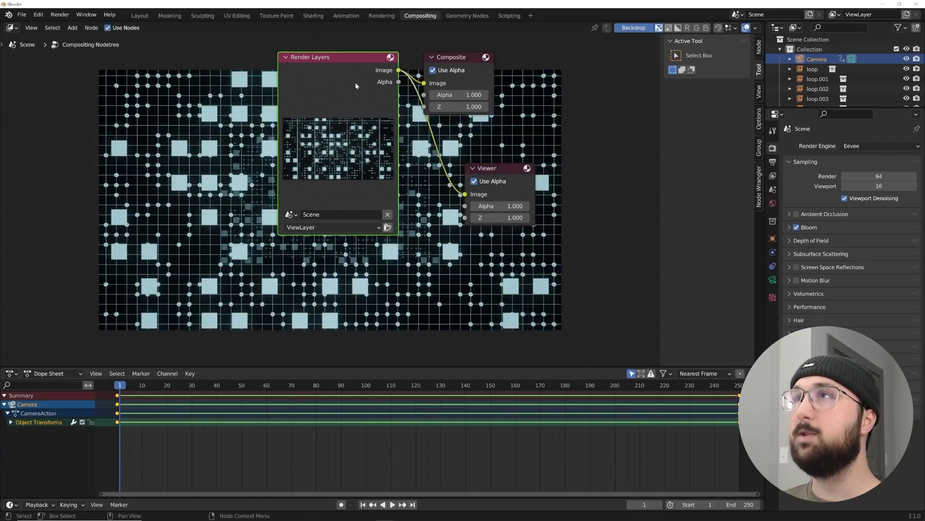
Step: Move the Render Layers node away from the outputs and add a reroute to its two image links
left_click_drag(367, 85, 224, 136)
right_click_drag(313, 192, 313, 193, "shift")
left_click_drag(232, 120, 132, 145)
Step: Insert a Lens Distortion node between Render Layers and the reroute and set its distortion to 0.100
key("shift+a")
left_click(227, 92)
type("len")
key("Return")
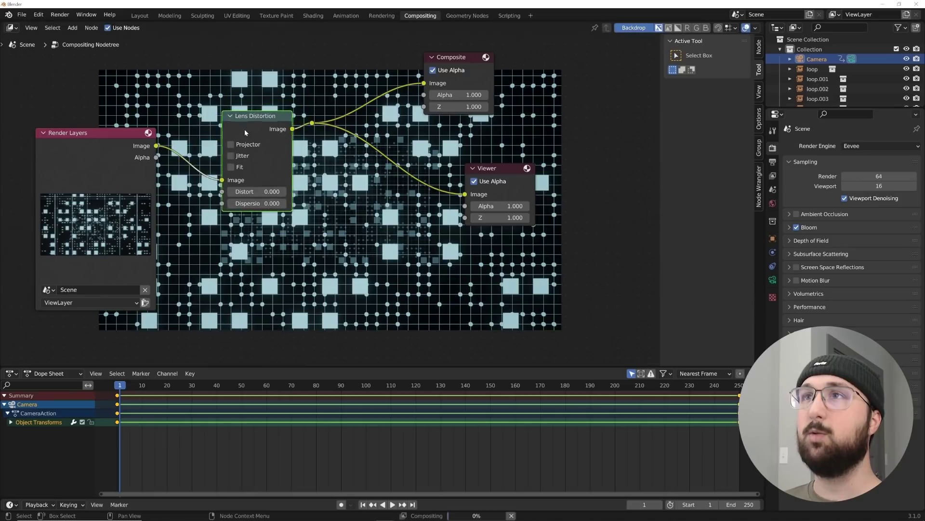
left_click(273, 227)
left_click(261, 192)
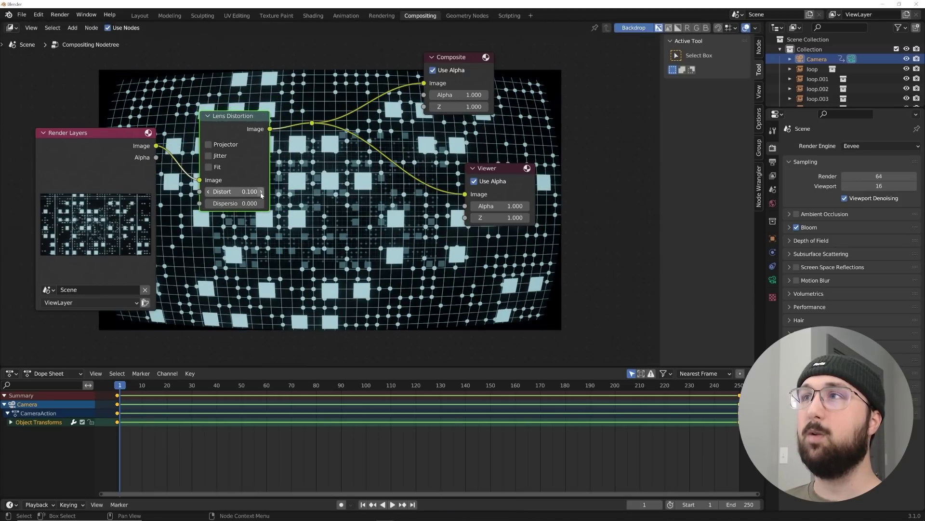
Step: Enable Fit on the Lens Distortion node and raise its distortion to 0.300
left_click(209, 167)
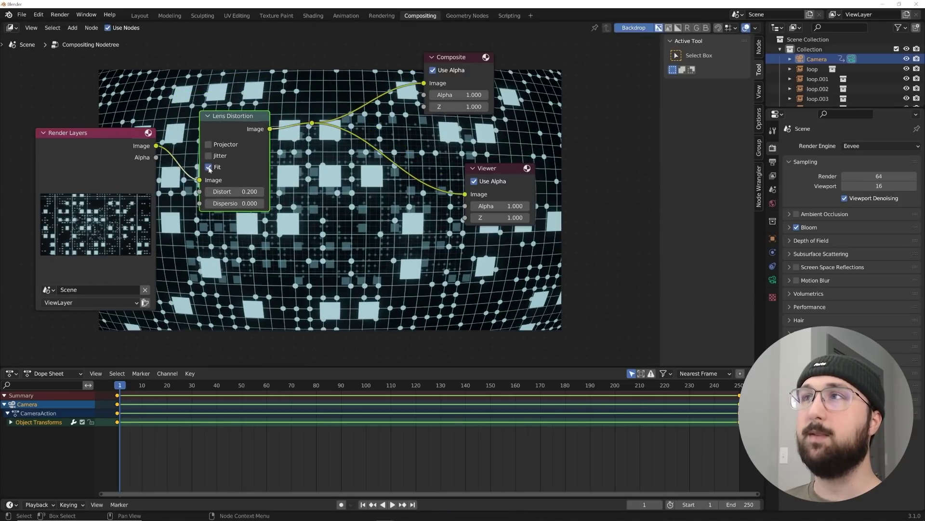
left_click(261, 191)
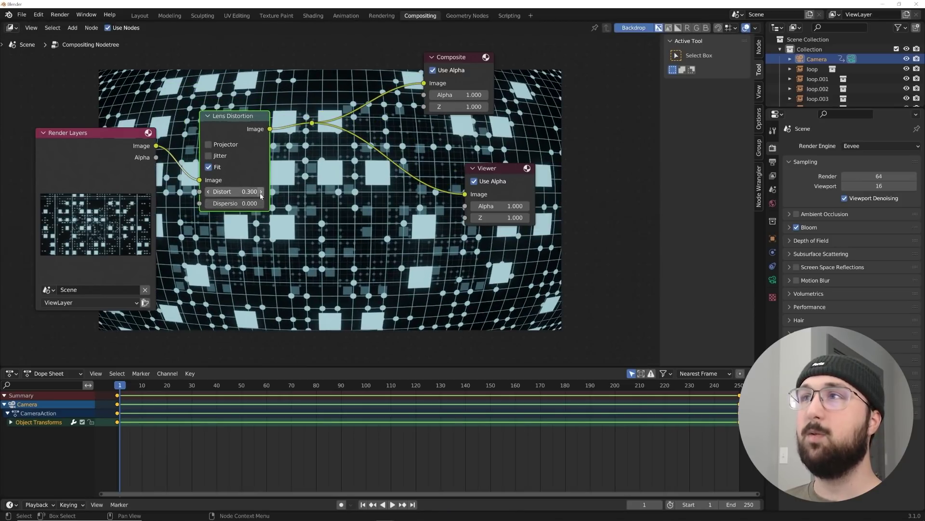
middle_click_drag(214, 80, 283, 183)
middle_click_drag(338, 175, 397, 141)
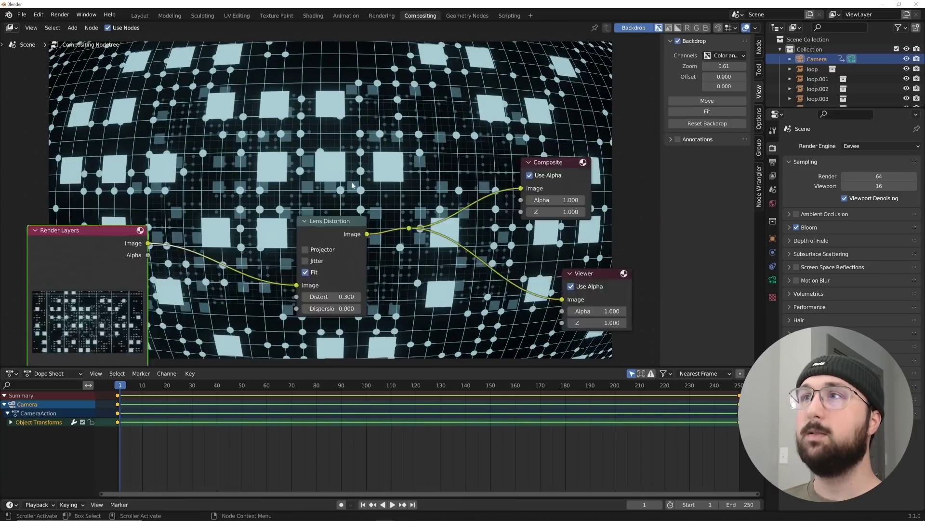
Step: Add a second Lens Distortion node on the link between the first one and the reroute
scroll(379, 157, "down", 4)
middle_click_drag(378, 157, 411, 144)
scroll(410, 144, "up", 3)
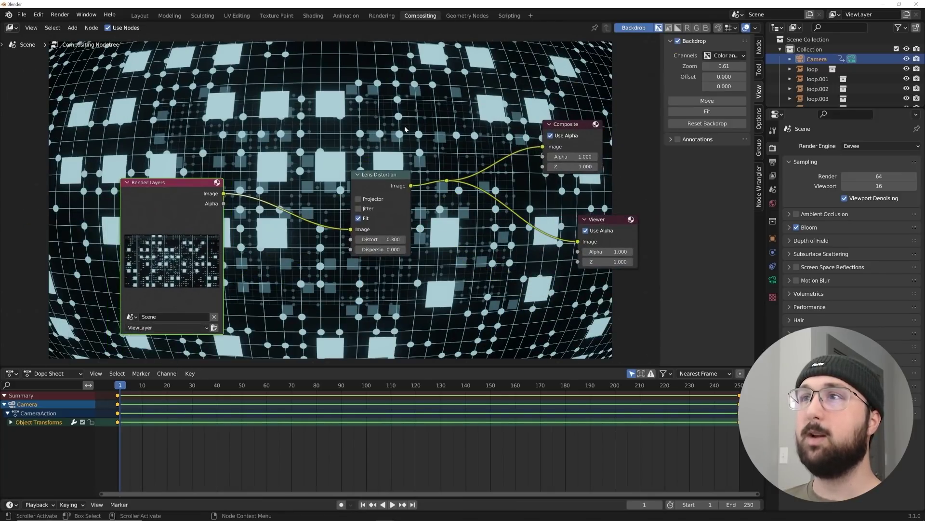
key("shift+a")
type("lens")
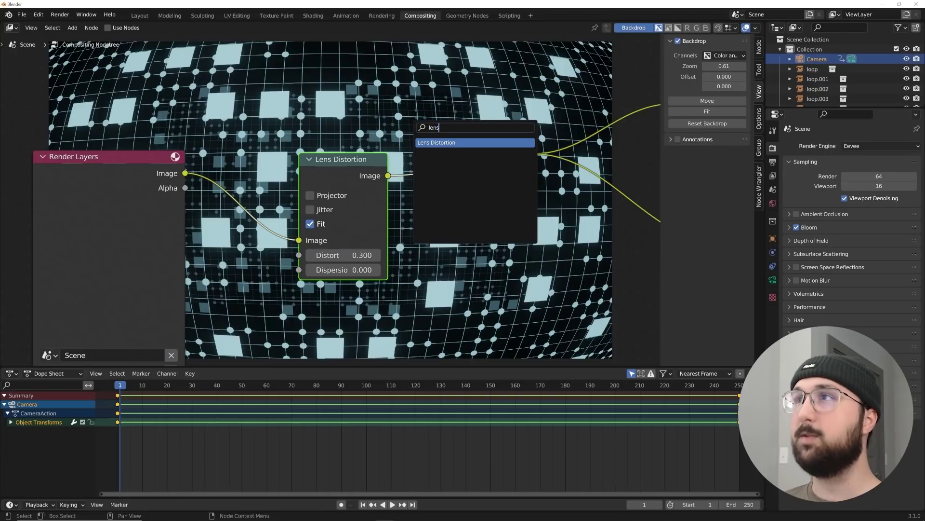
key("Return")
left_click(482, 226)
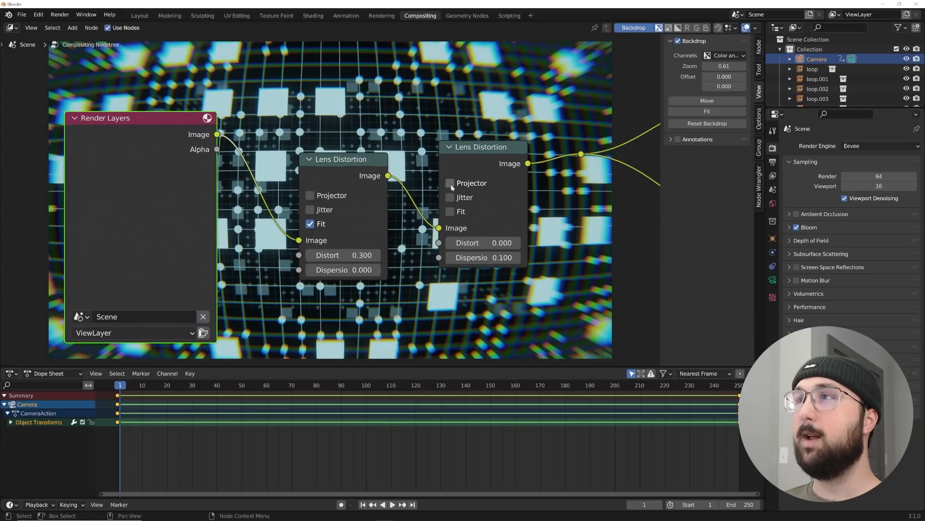
Step: Enable Projector on the second Lens Distortion node and raise its dispersion to 1.000
left_click(450, 183)
left_click(517, 258)
left_click(517, 258)
left_click(516, 258)
left_click(517, 258)
left_click(516, 258)
left_click(517, 258)
left_click(516, 258)
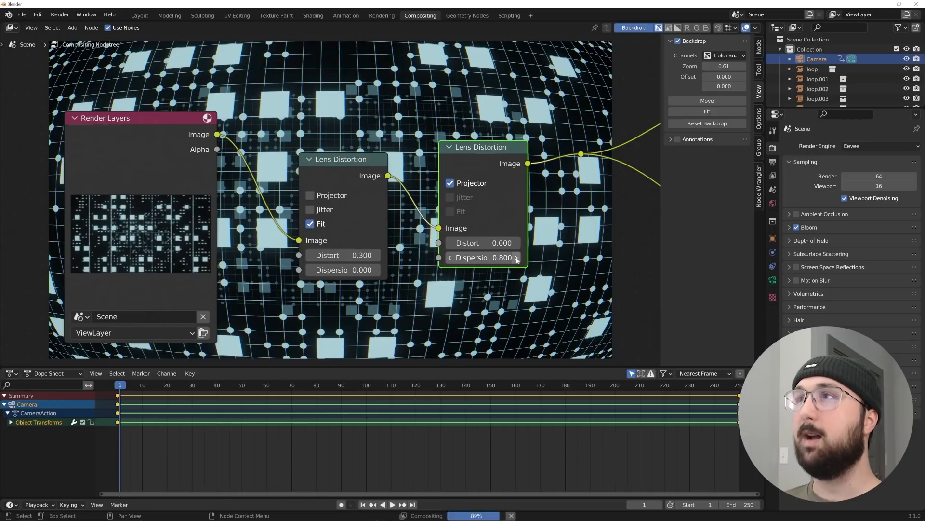
Step: Enlarge the backdrop with the first Lens Distortion node moved aside, examine the color fringing, and restore the node position and a smaller backdrop zoom
scroll(515, 262, "up", 2)
left_click_drag(714, 66, 742, 66)
left_click(342, 161)
left_click_drag(341, 161, 318, 320)
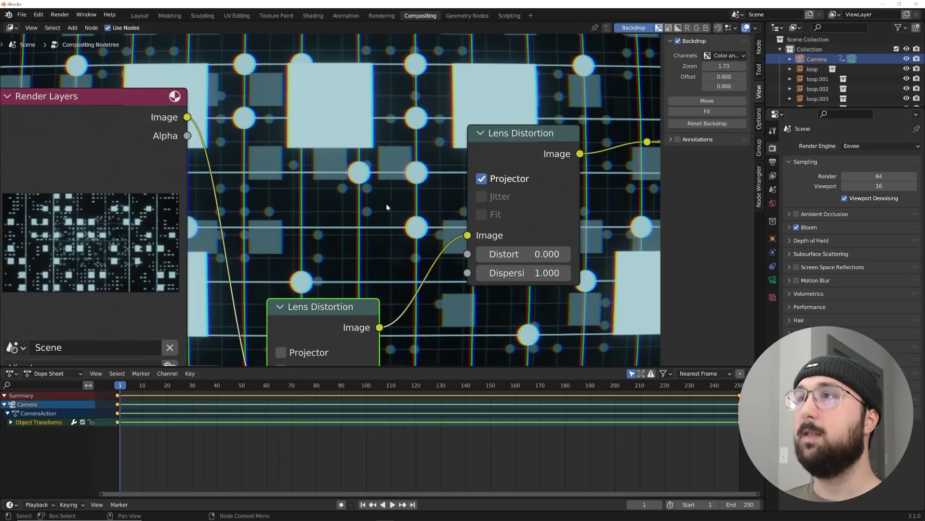
left_click_drag(728, 66, 685, 66)
left_click_drag(351, 322, 341, 156)
scroll(359, 193, "down", 3)
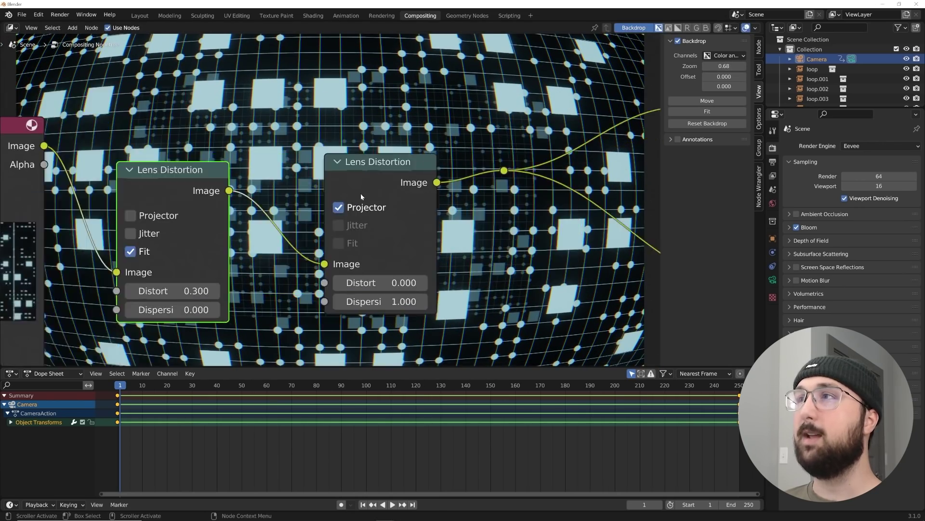
Step: Add a third Lens Distortion node between the second one and the reroute, and enable Jitter on it
left_click(366, 186)
key("shift+a")
left_click(407, 126)
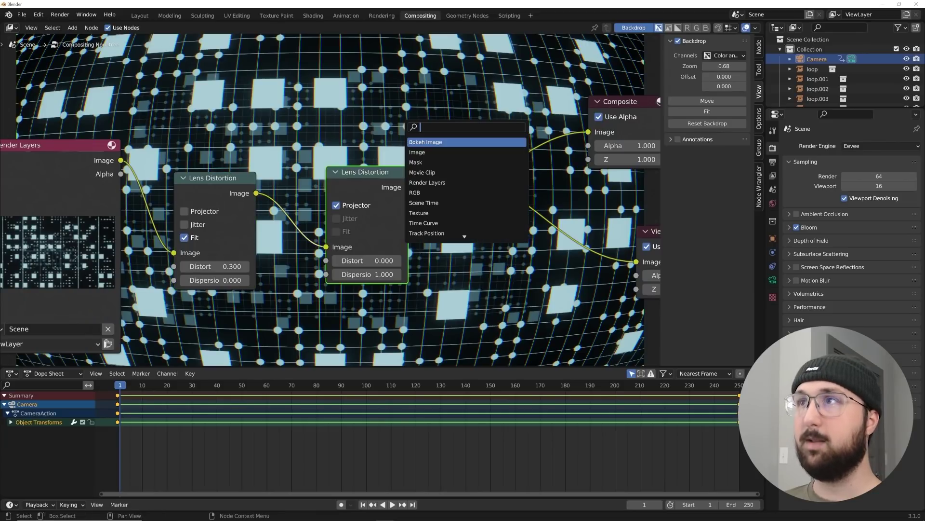
type("len")
key("Return")
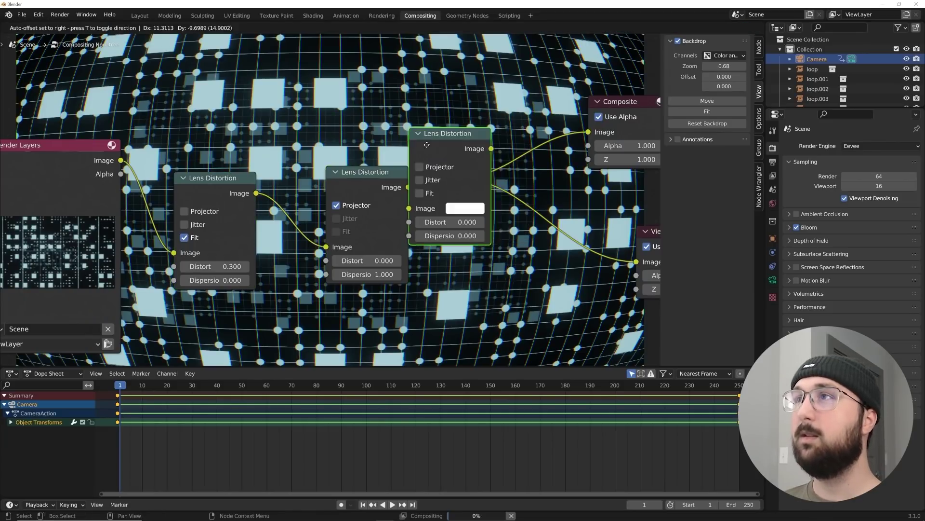
left_click(471, 214)
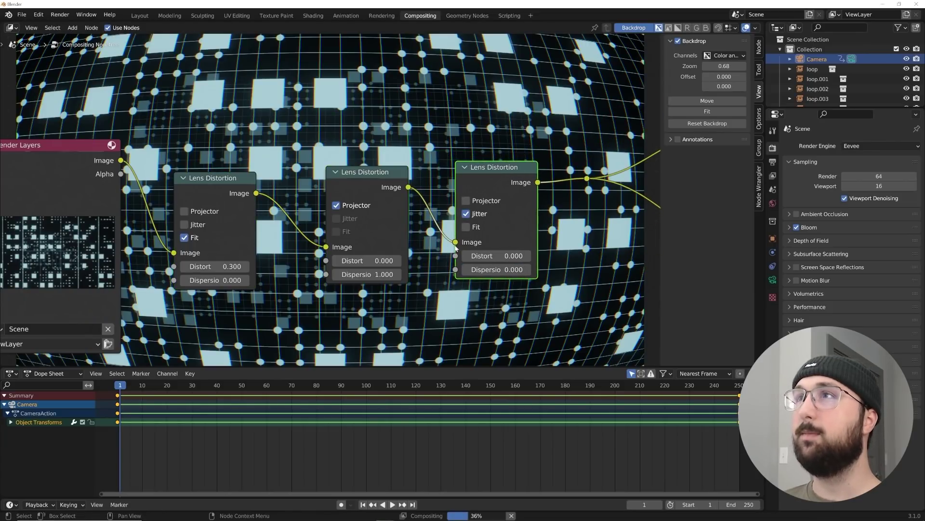
Step: Try a dispersion of 0.100 on the third Lens Distortion node, inspect it in the enlarged and shifted backdrop, and undo it
left_click(528, 269)
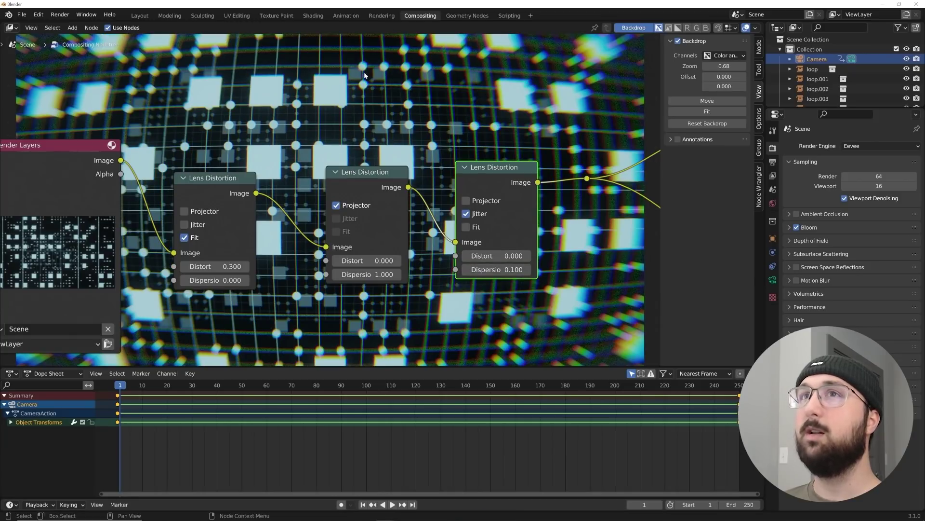
scroll(585, 320, "up", 1)
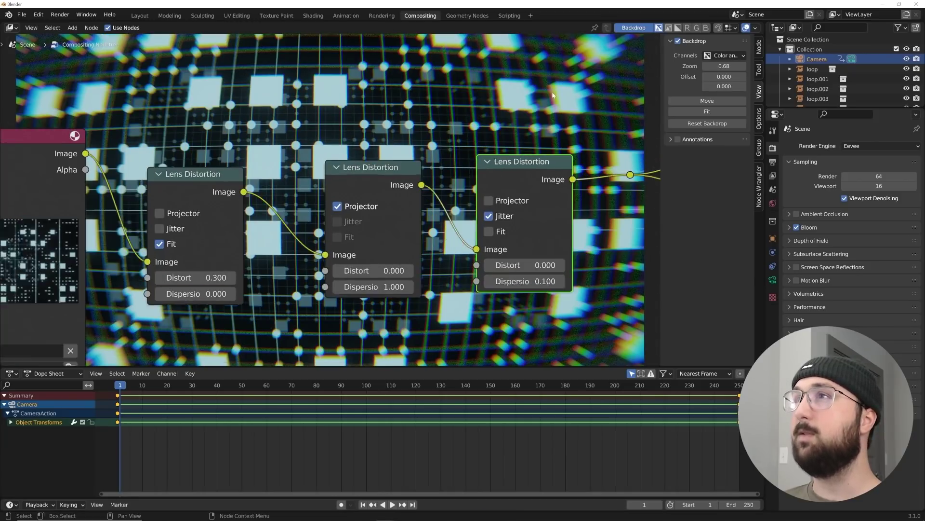
mouse_move(725, 68)
left_mouse_down()
mouse_move(738, 68)
mouse_move(726, 73)
mouse_move(741, 85)
mouse_move(718, 66)
left_mouse_up()
left_click_drag(724, 77, 601, 70)
key("ctrl+z")
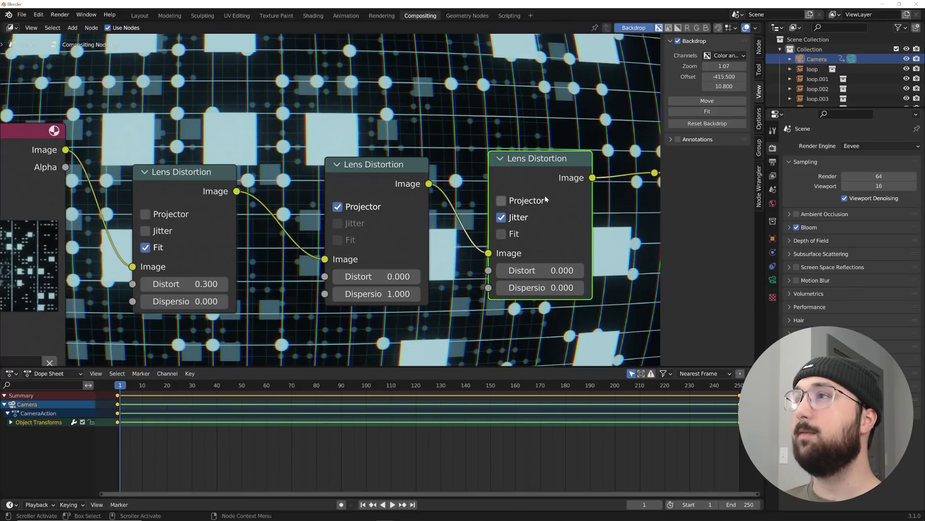
Step: Fit the backdrop to the editor, enable Fit on the third Lens Distortion node and set its dispersion to 0.100
key("Home")
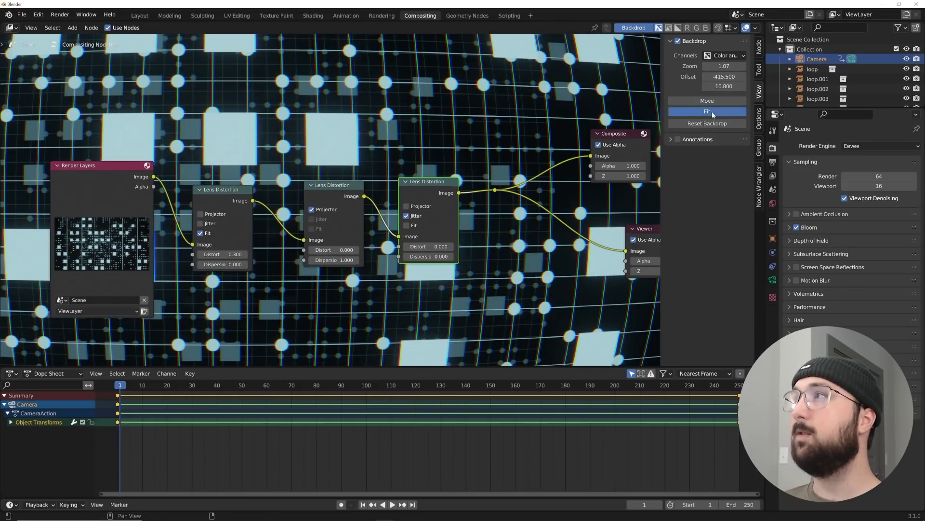
left_click(707, 111)
scroll(338, 203, "up", 2)
left_click(510, 284)
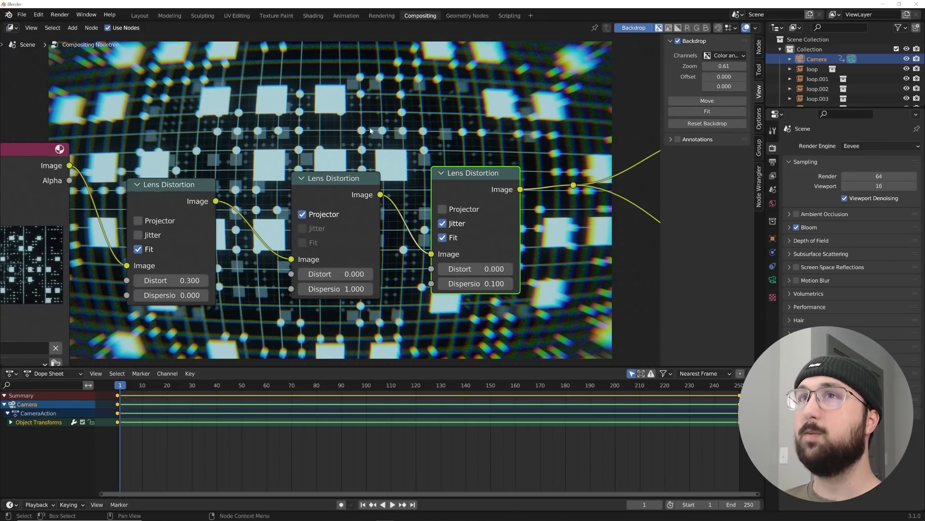
Step: Examine the composited image in the backdrop and as the render result in the Rendering workspace
middle_click_drag(374, 112, 351, 265)
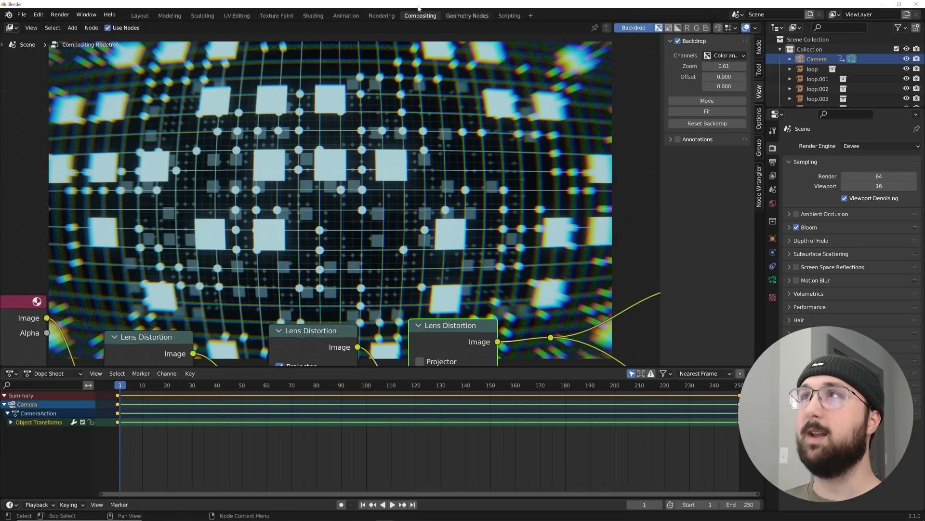
left_click(382, 15)
scroll(405, 181, "up", 5)
scroll(407, 182, "down", 5)
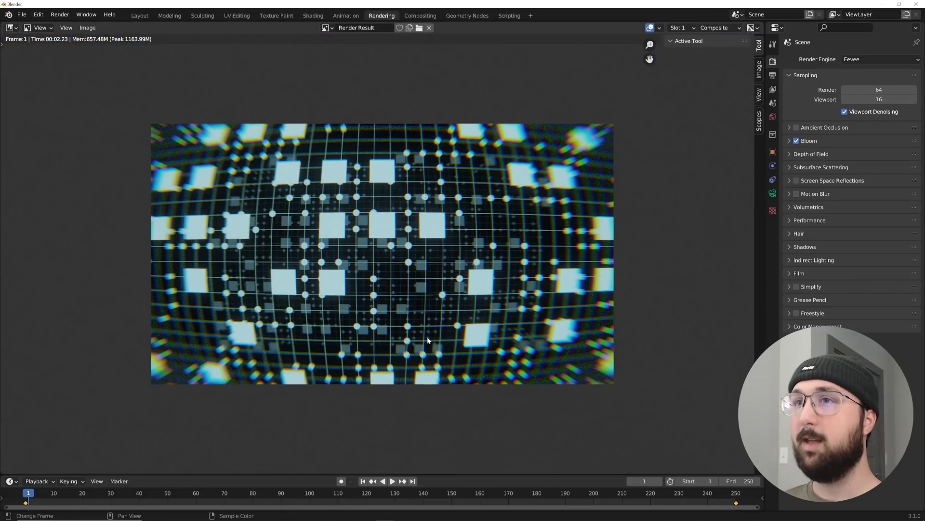
scroll(428, 341, "up", 1)
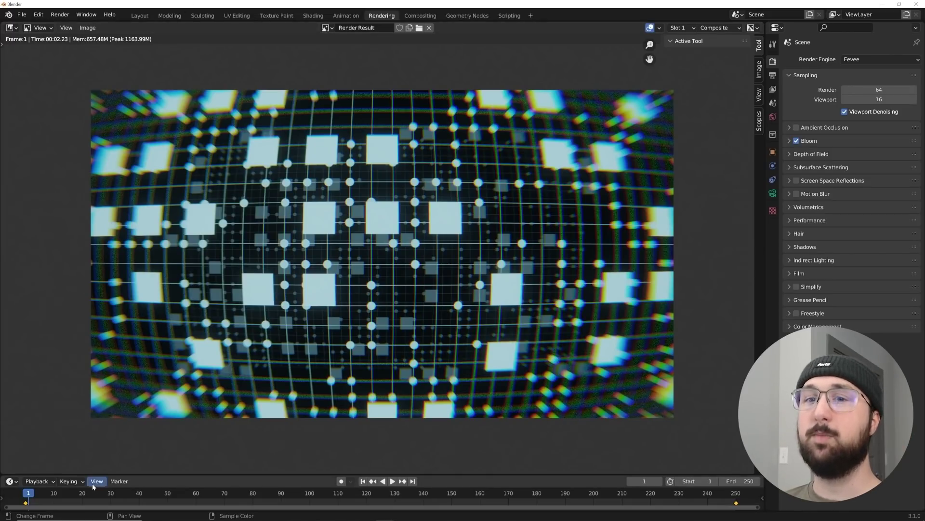
Step: In the Layout workspace, go to frame 101, render it as a still image, inspect it in an enlarged render window, and close it
left_click(139, 15)
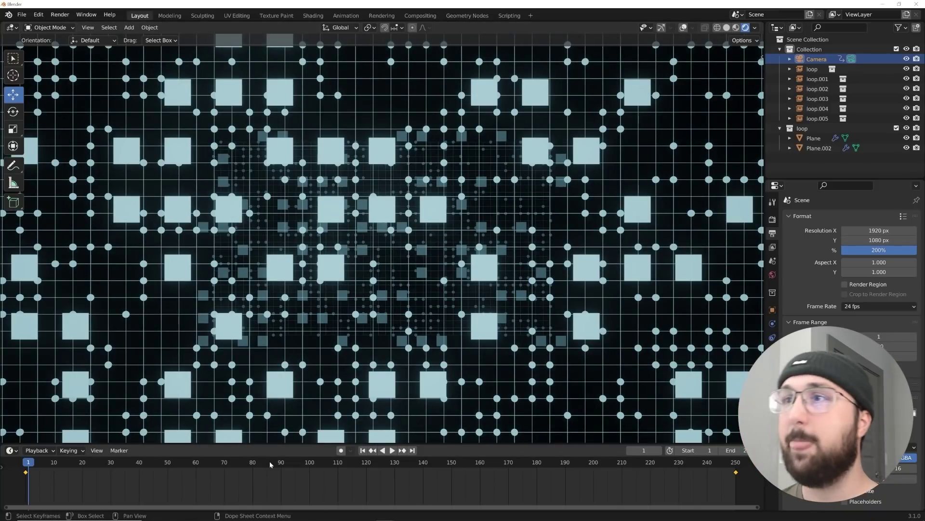
left_click(312, 468)
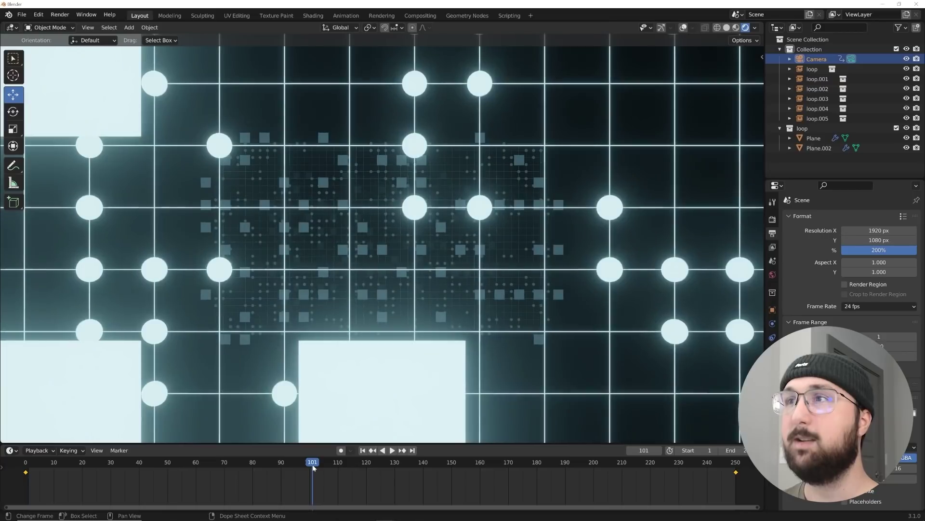
left_click(59, 14)
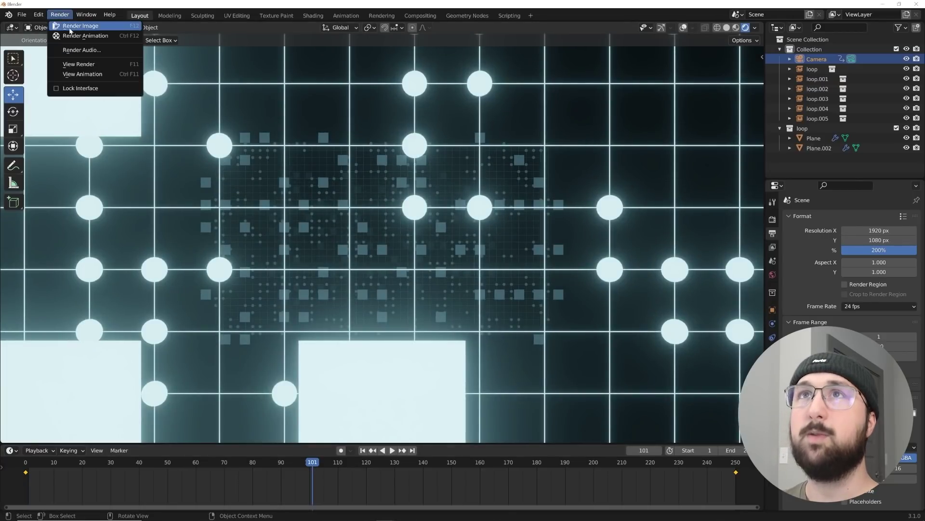
left_click(72, 26)
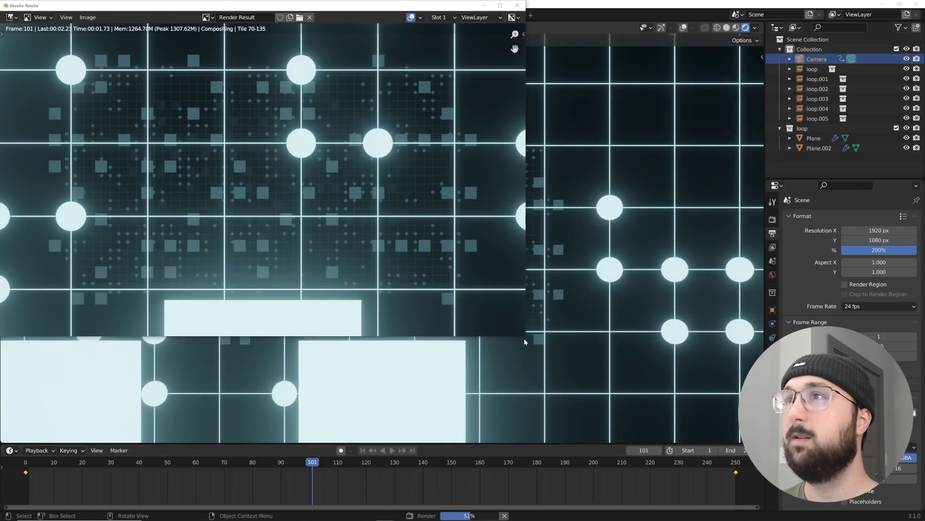
left_click_drag(527, 337, 606, 391)
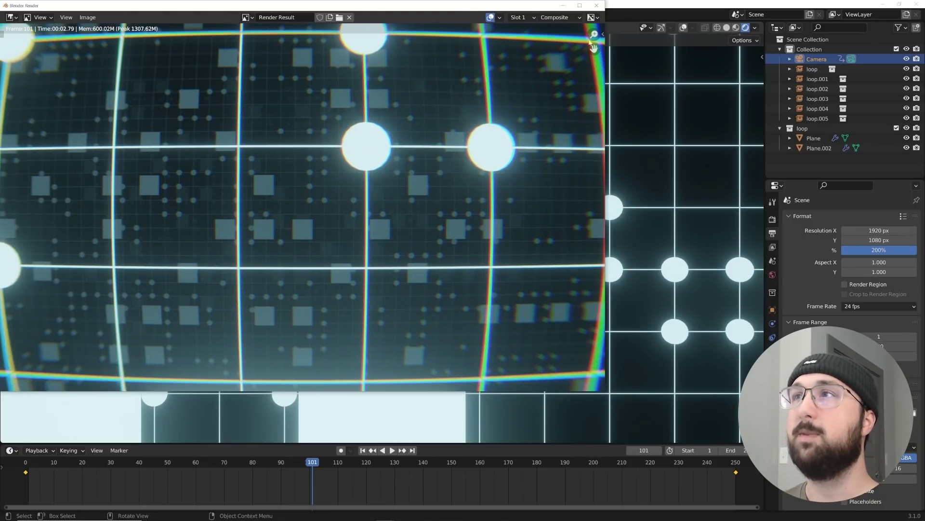
key("Escape")
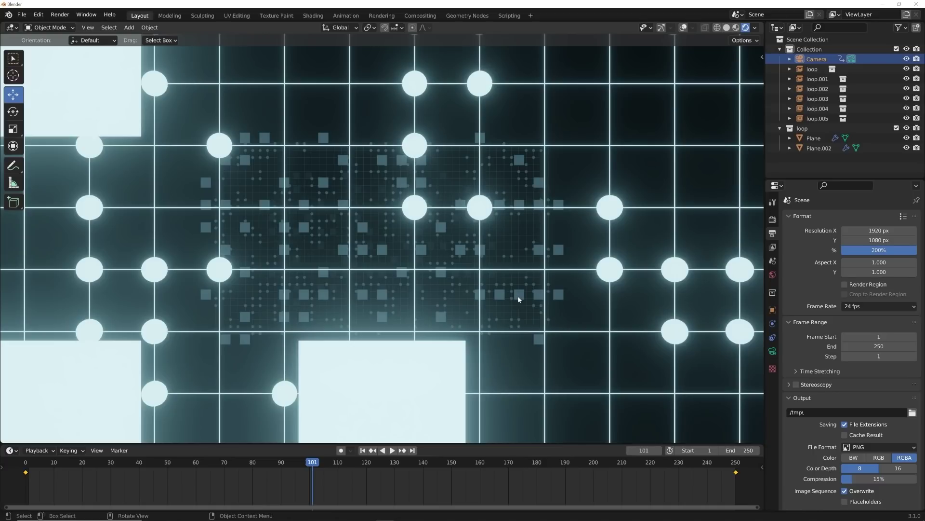
Step: Set the output file format to FFmpeg Video and its encoding container to MPEG-4
left_click(861, 448)
left_click(894, 395)
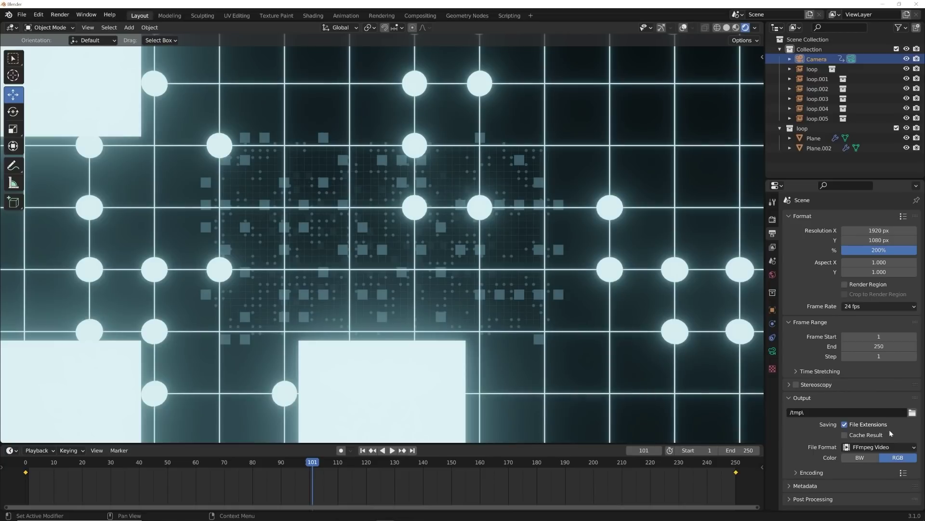
left_click(821, 474)
left_click(862, 486)
left_click(868, 458)
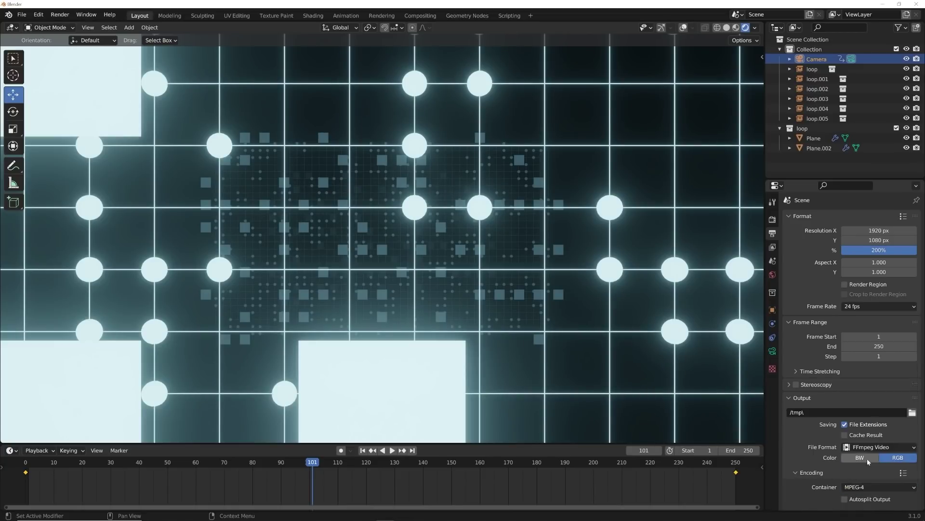
Step: Set the video output quality to Perceptually Lossless and render the animation
scroll(867, 461, "down", 5)
left_click(860, 445)
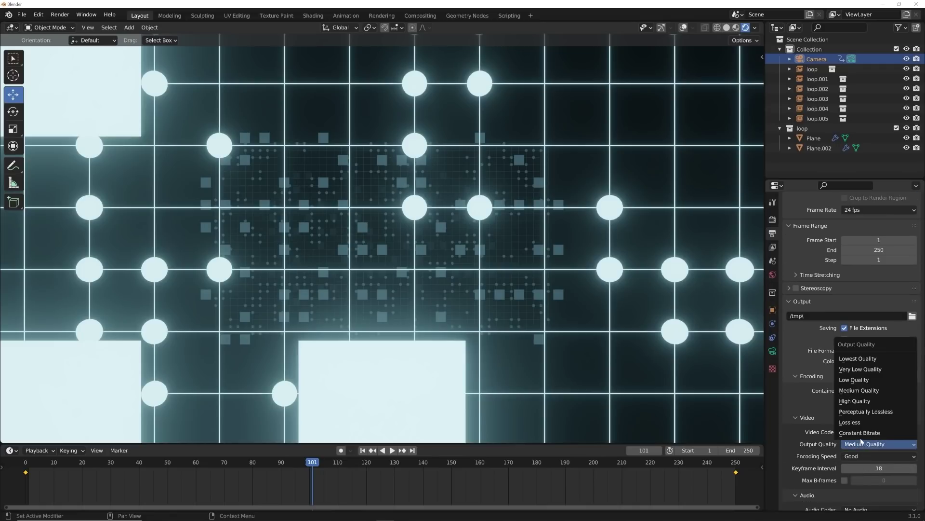
left_click(867, 411)
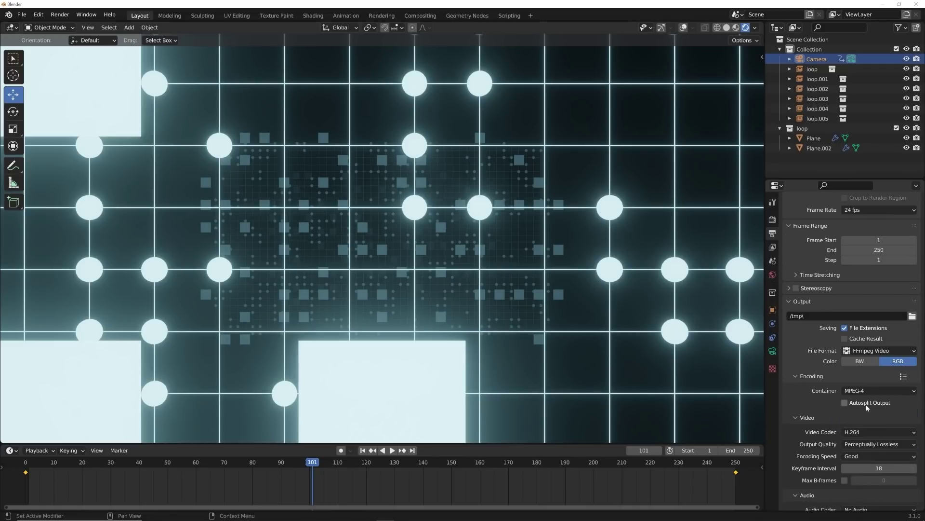
left_click(59, 14)
left_click(83, 35)
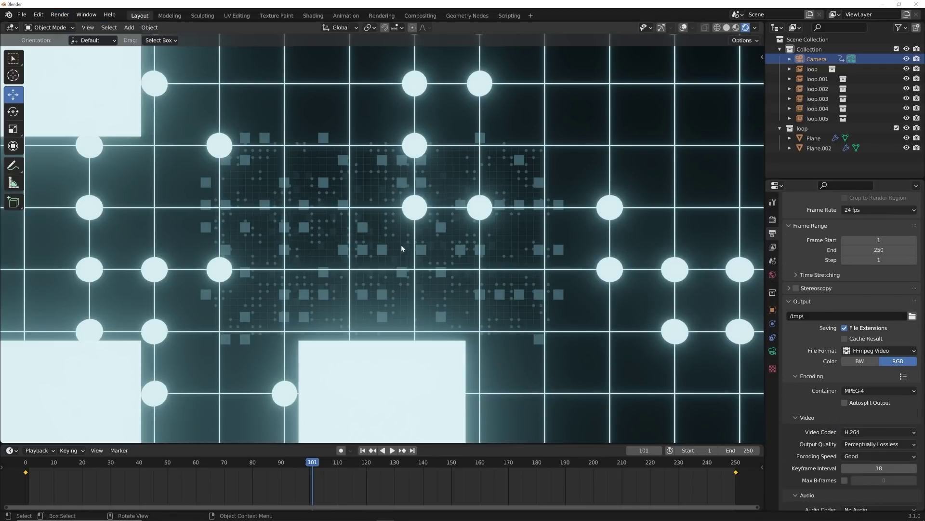